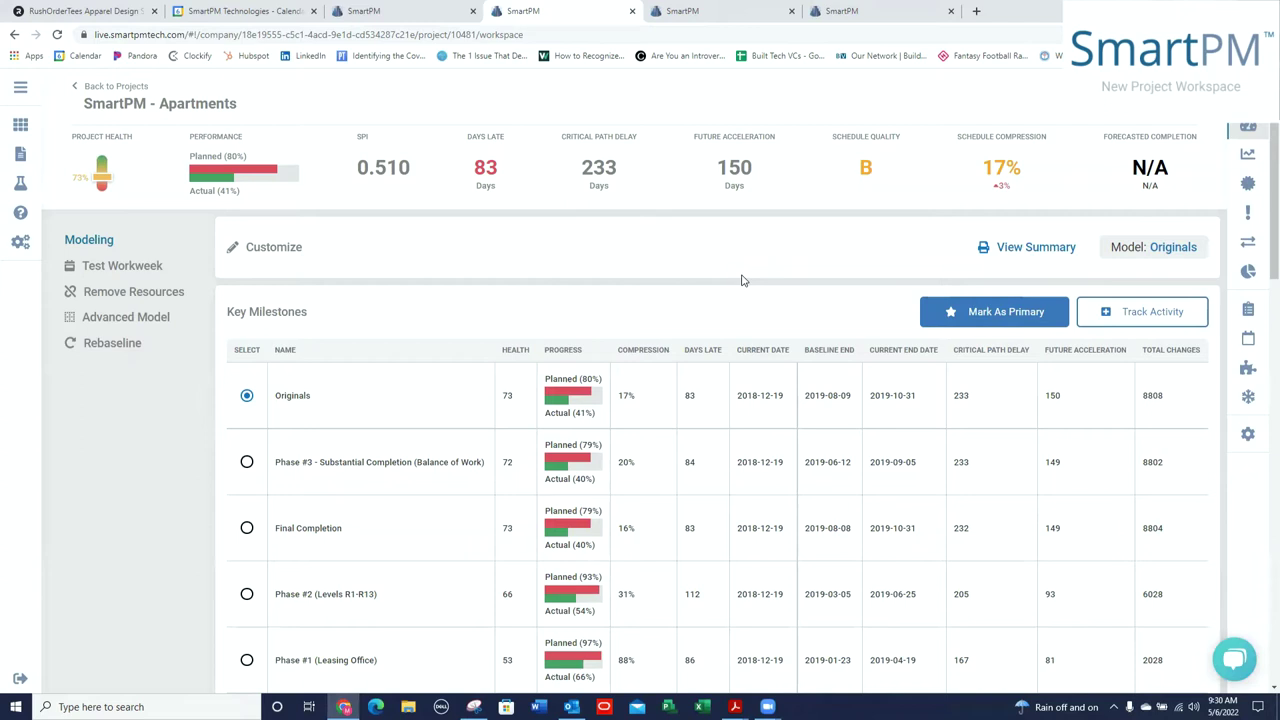
# - Open the list of activities that can be tracked as key milestones and show its filter options
pyautogui.scroll(-2, 742, 280)
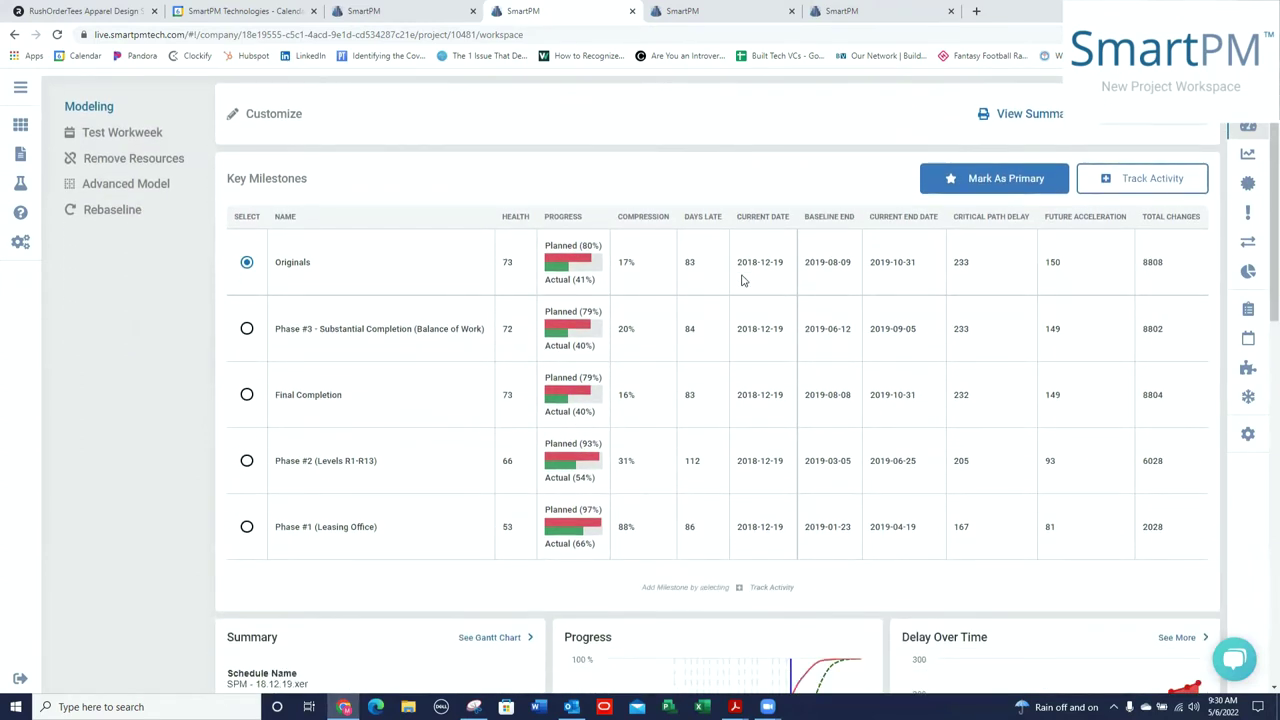
pyautogui.scroll(2, 742, 280)
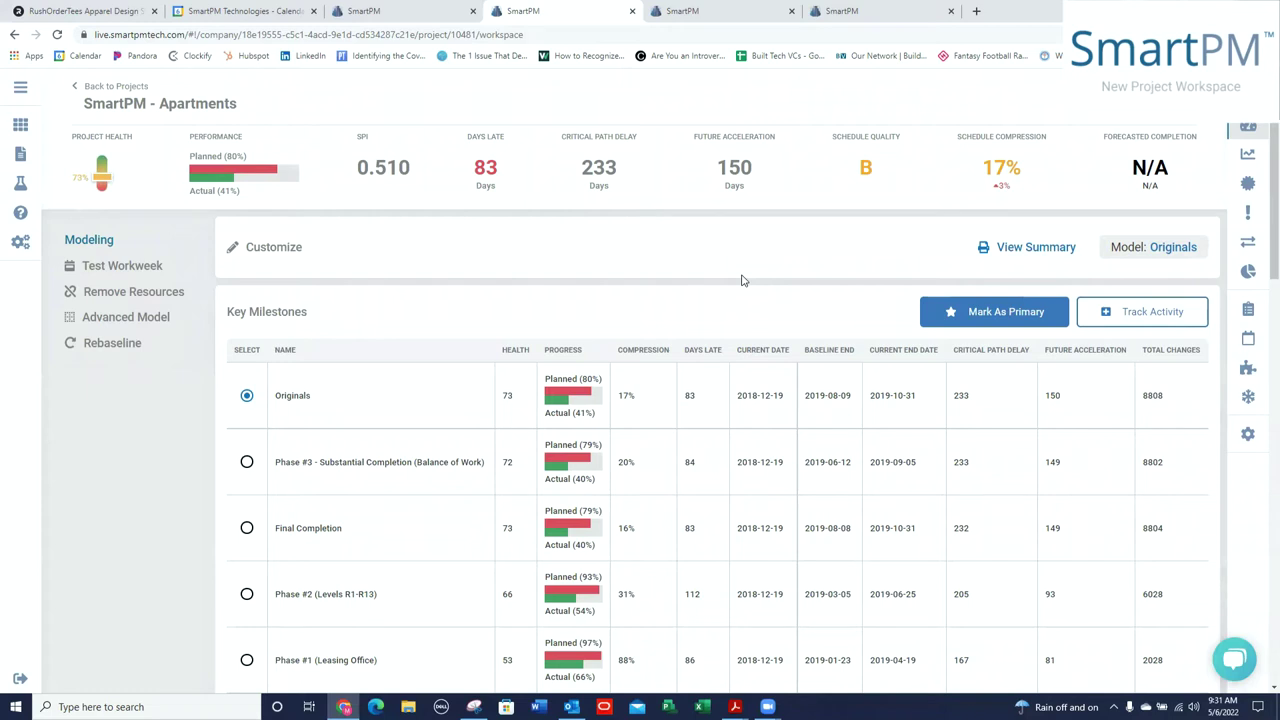
pyautogui.scroll(-1, 465, 413)
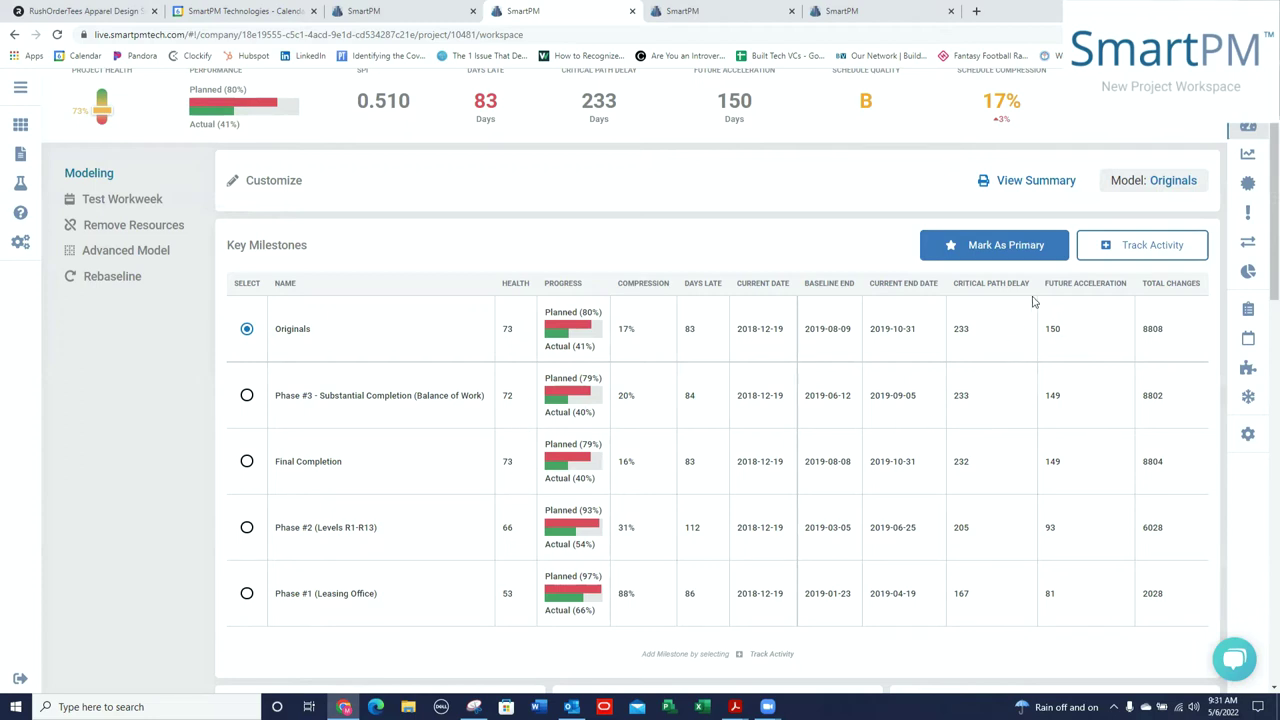
pyautogui.click(1166, 251)
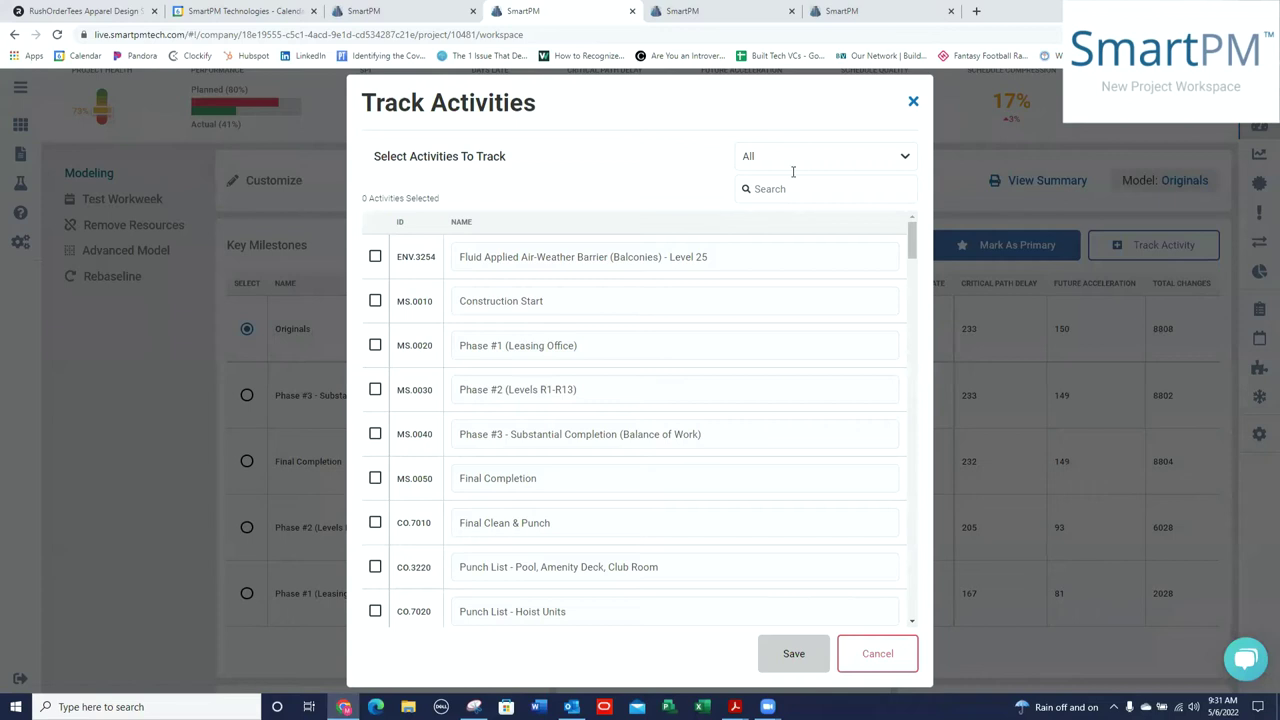
pyautogui.click(906, 160)
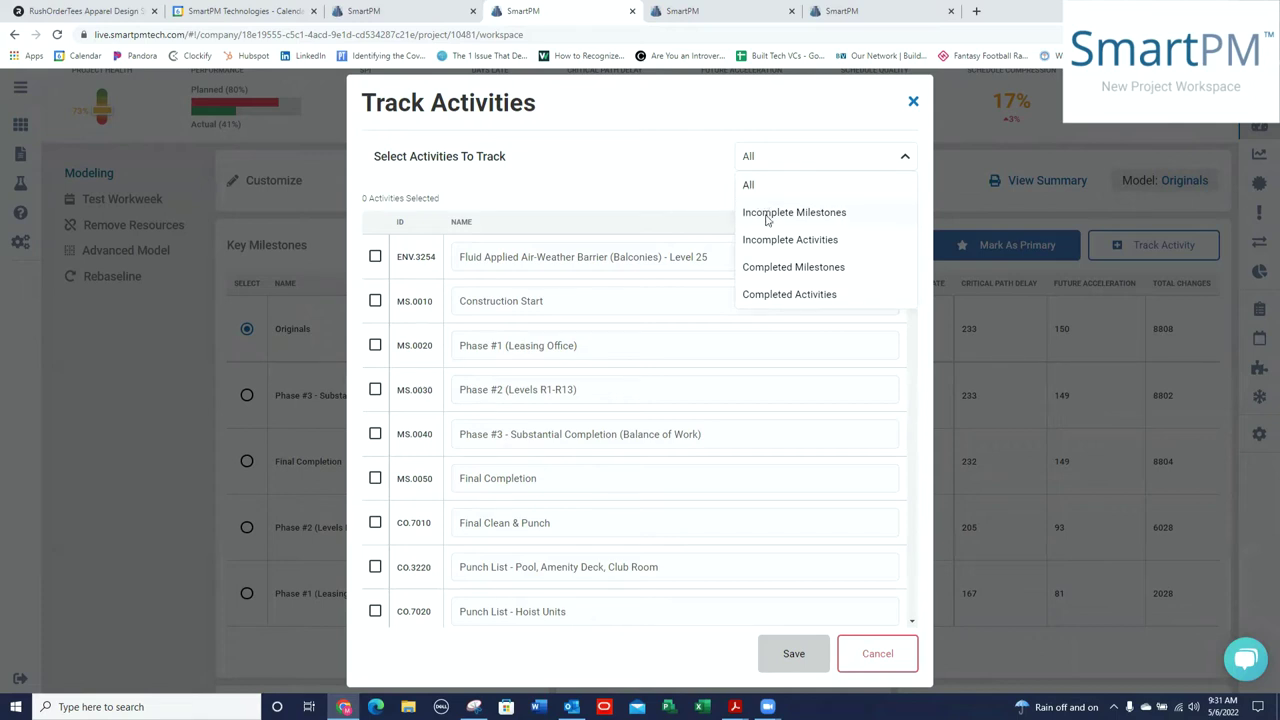
# - Try selecting Phase #2 (Levels R1-R13) for tracking with its name open for editing, and cancel the activity selection
pyautogui.click(375, 390)
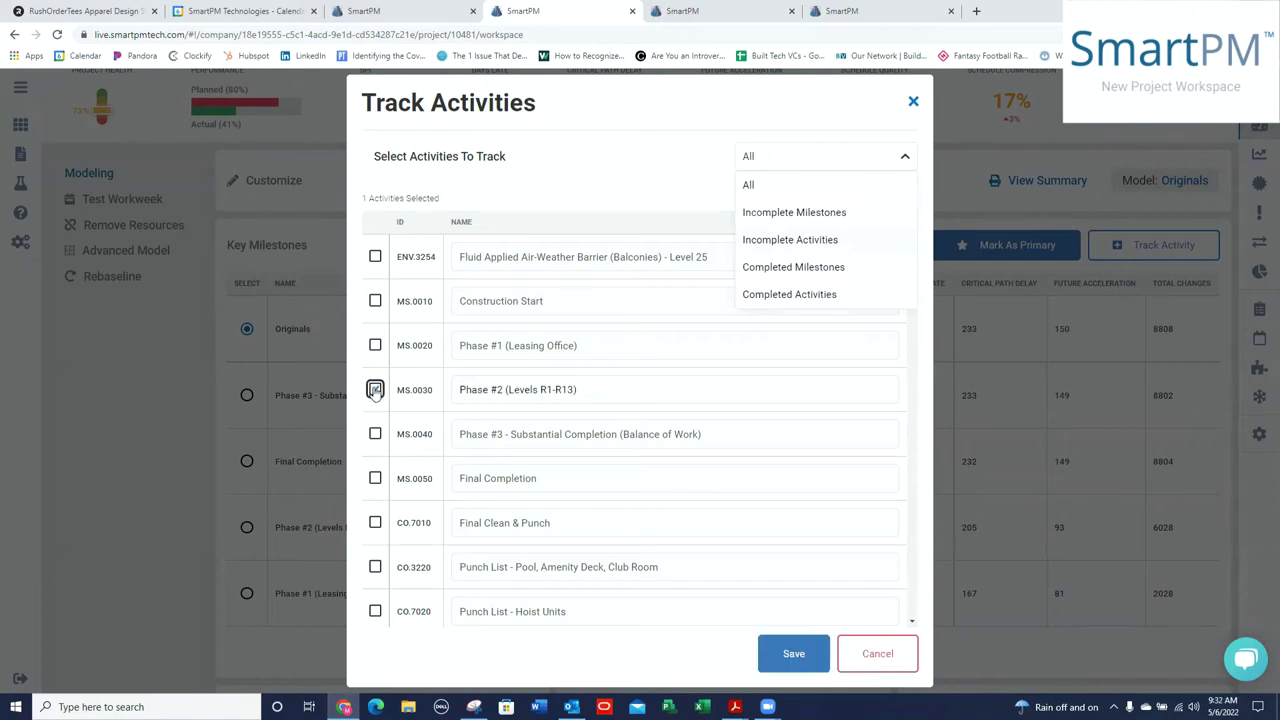
pyautogui.click(606, 389)
pyautogui.hotkey('ctrl', 'a')
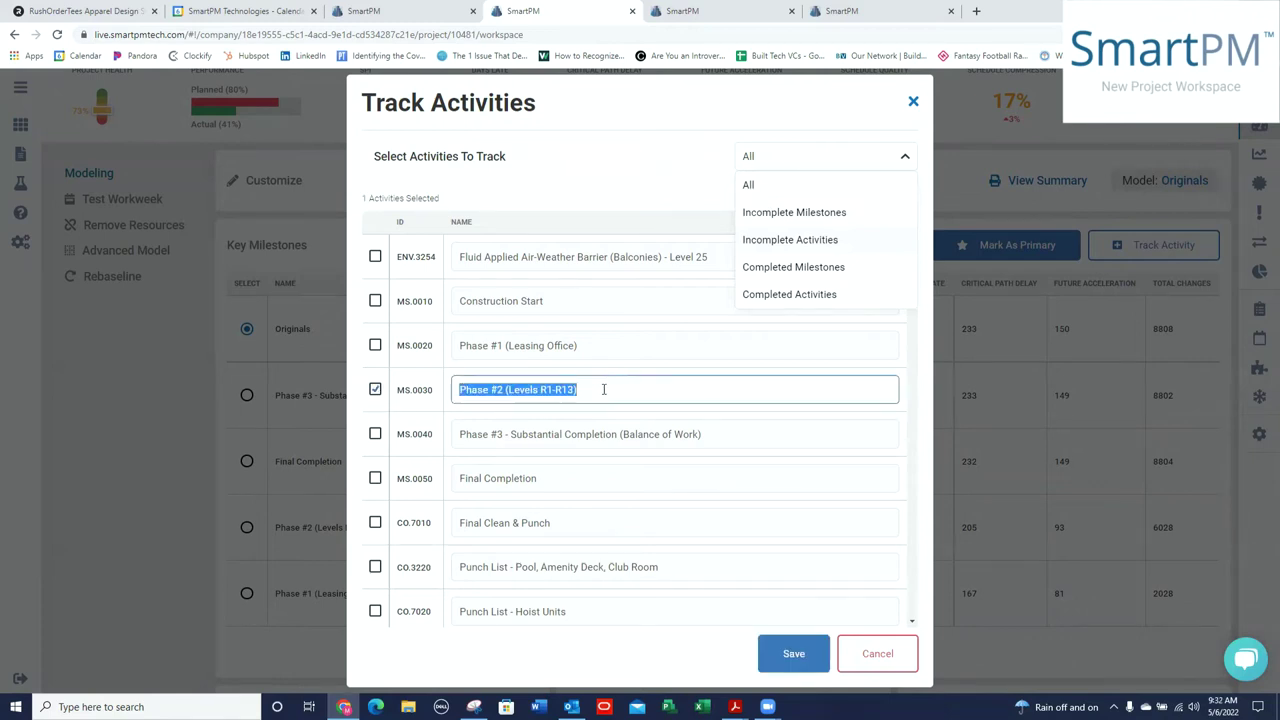
pyautogui.click(604, 389)
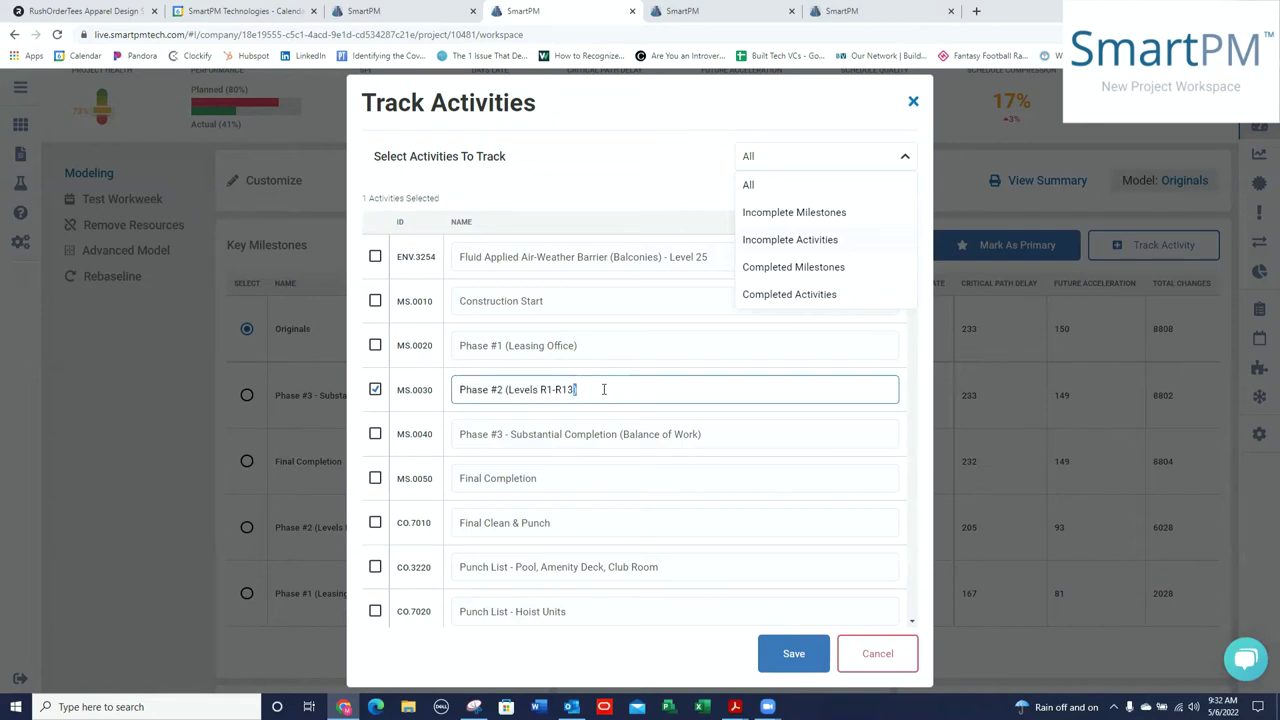
pyautogui.click(376, 390)
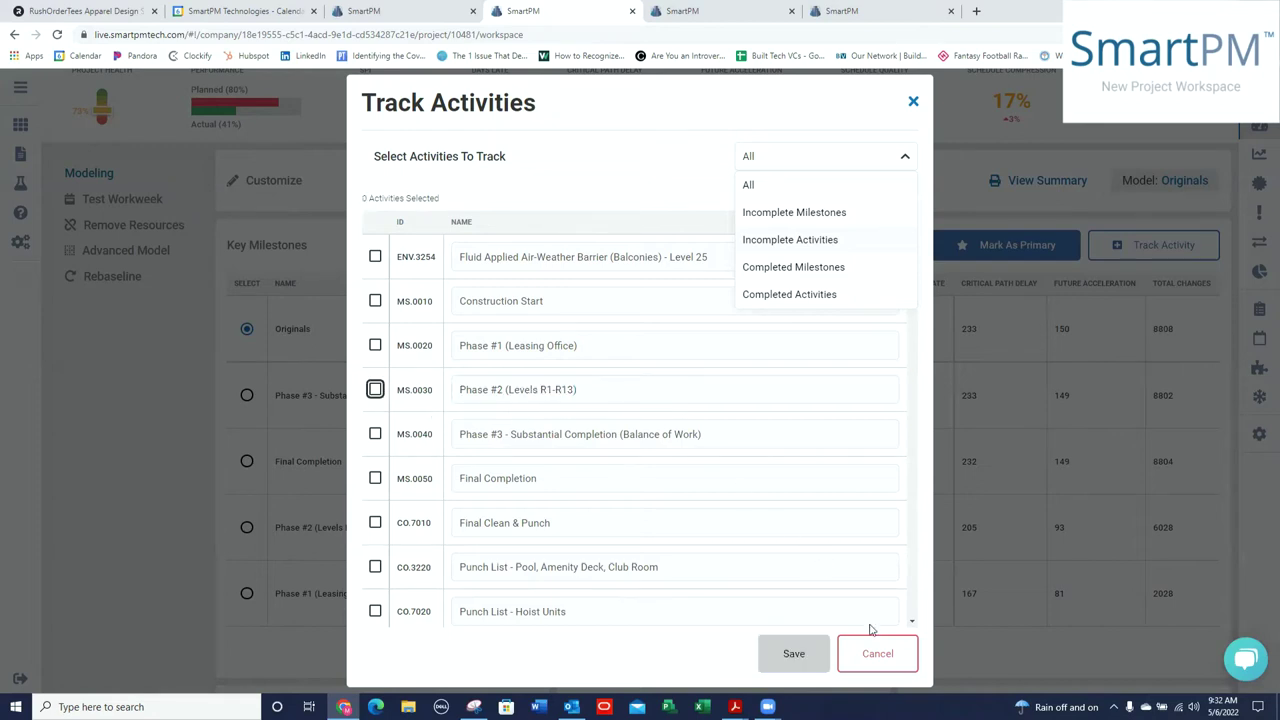
pyautogui.click(878, 654)
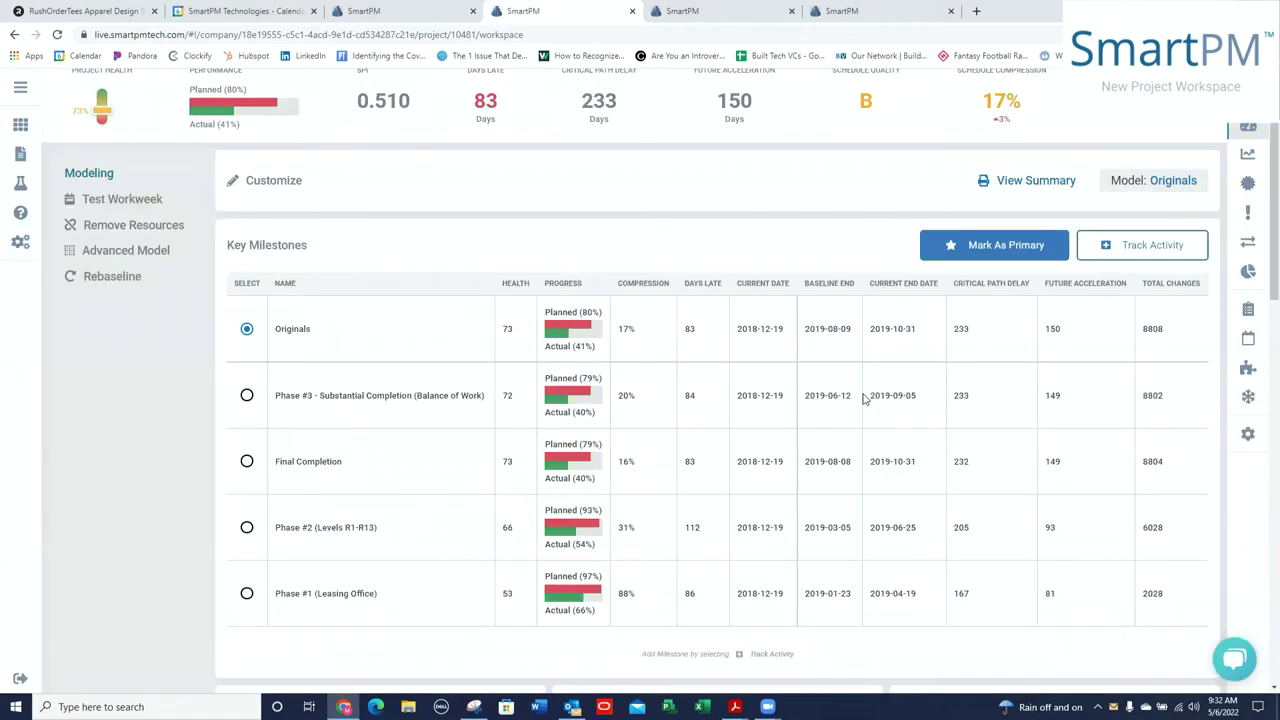
# - Examine the Summary, Progress, Delay Over Time, Health Over Time and Changes Over Time cards below the key milestones
pyautogui.scroll(-2, 865, 398)
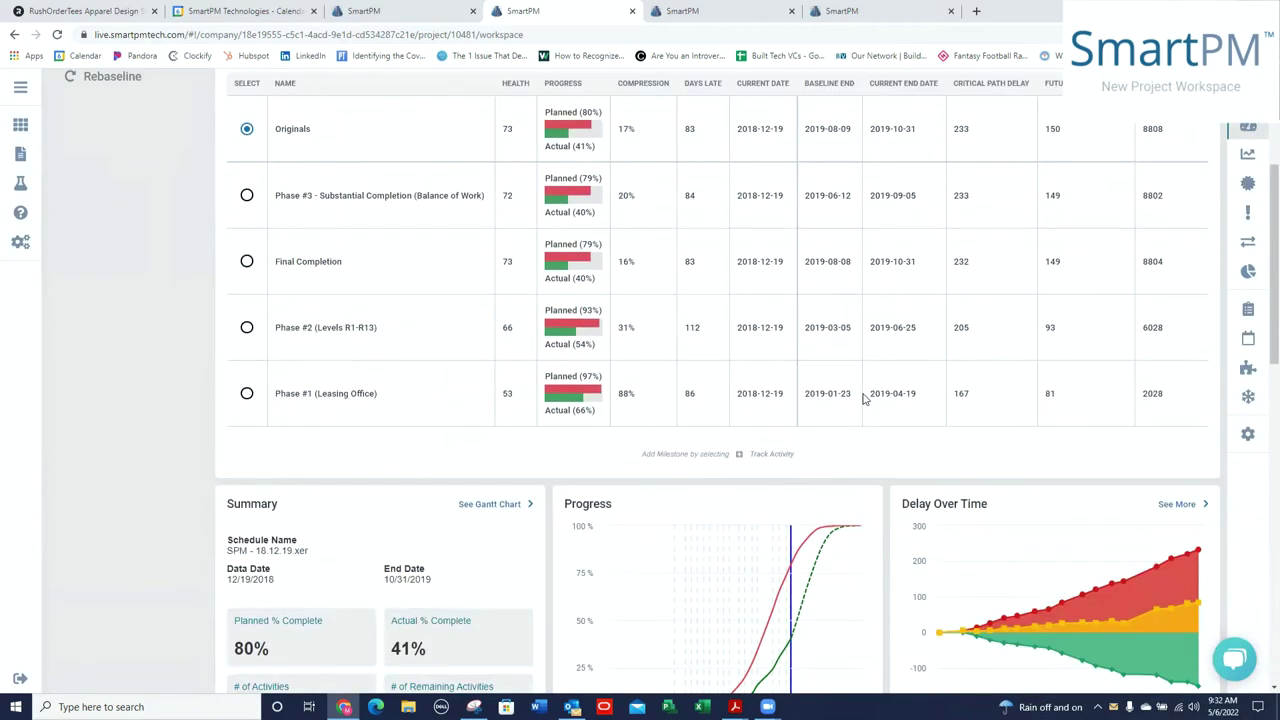
pyautogui.scroll(-2, 865, 398)
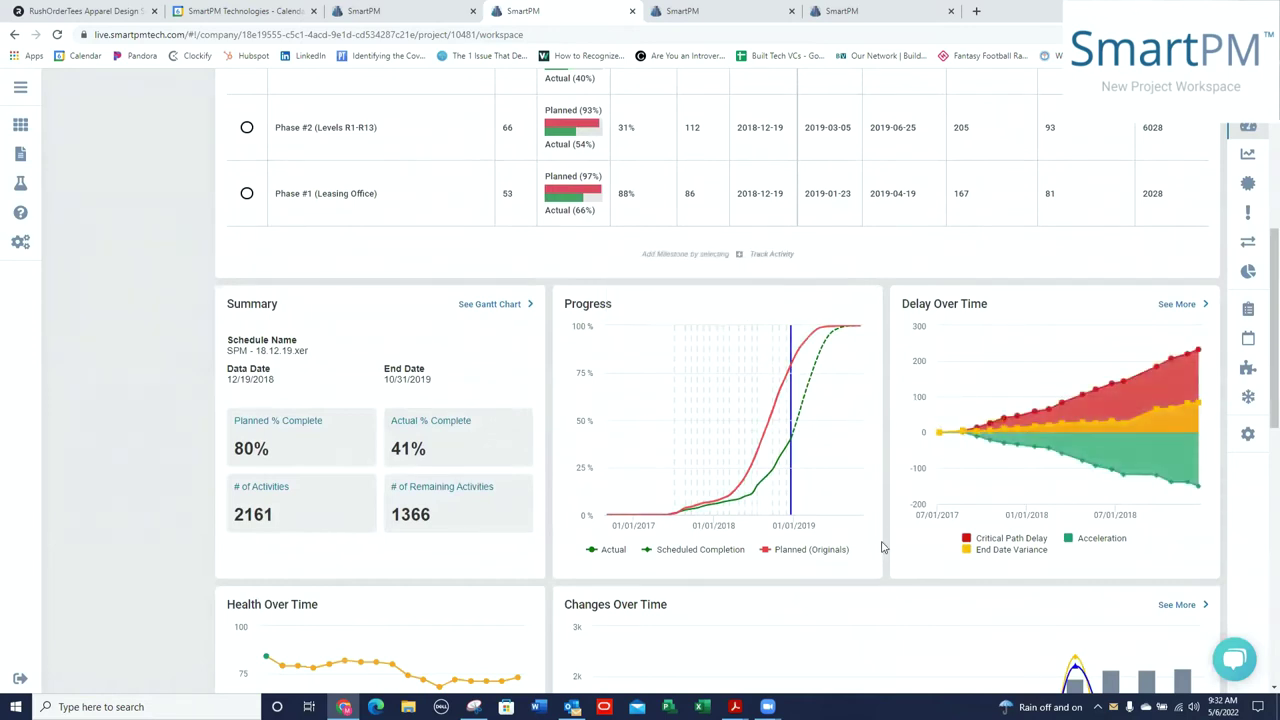
pyautogui.scroll(1, 882, 547)
pyautogui.scroll(-3, 882, 547)
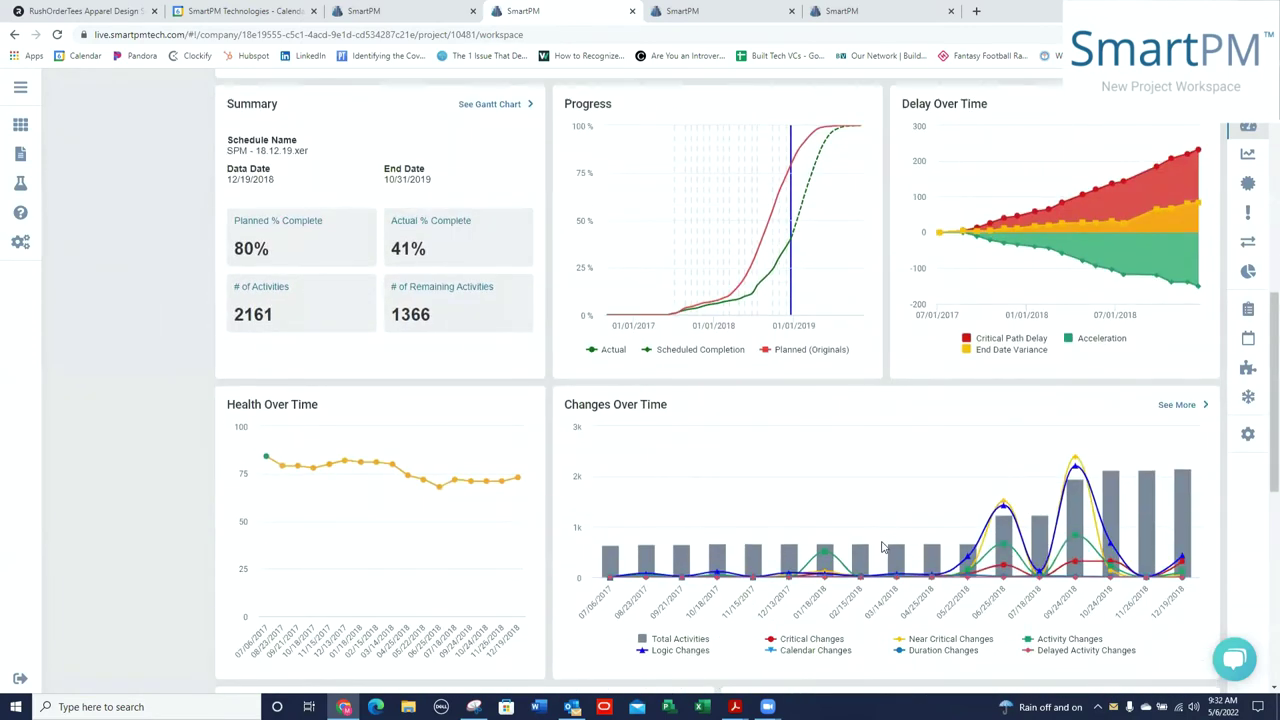
pyautogui.scroll(2, 884, 500)
pyautogui.scroll(-2, 886, 457)
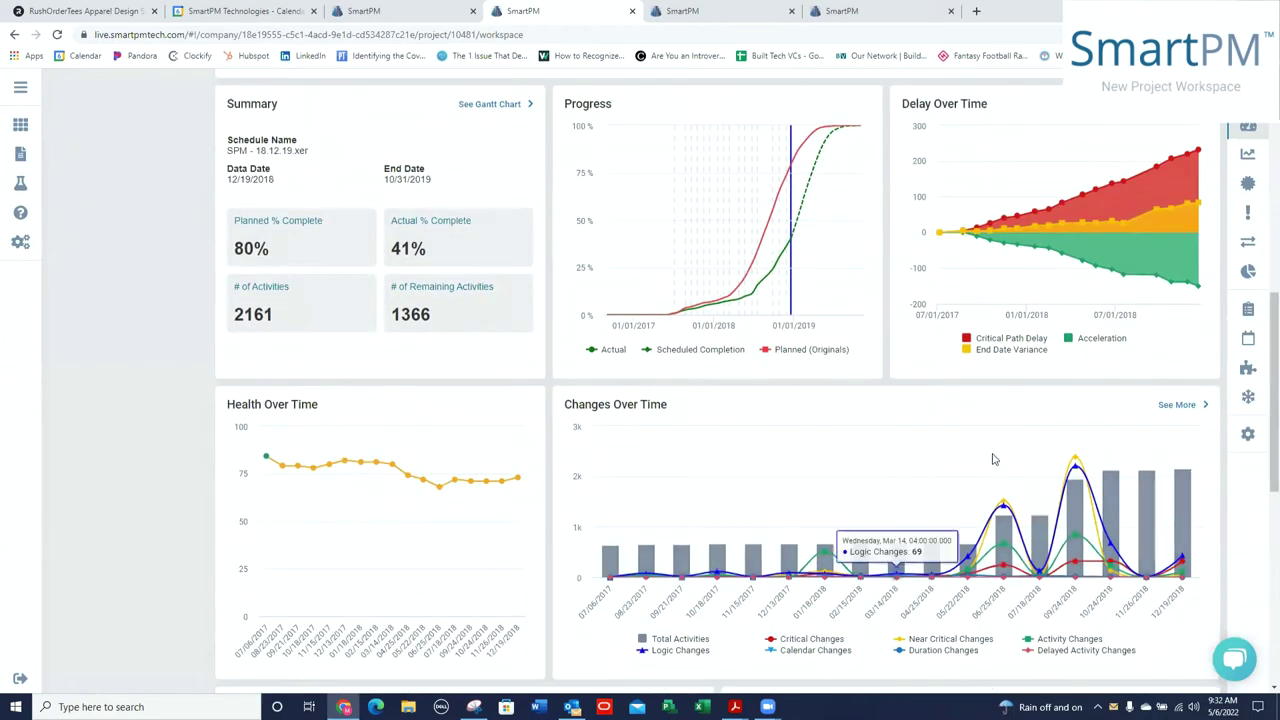
pyautogui.scroll(6, 993, 459)
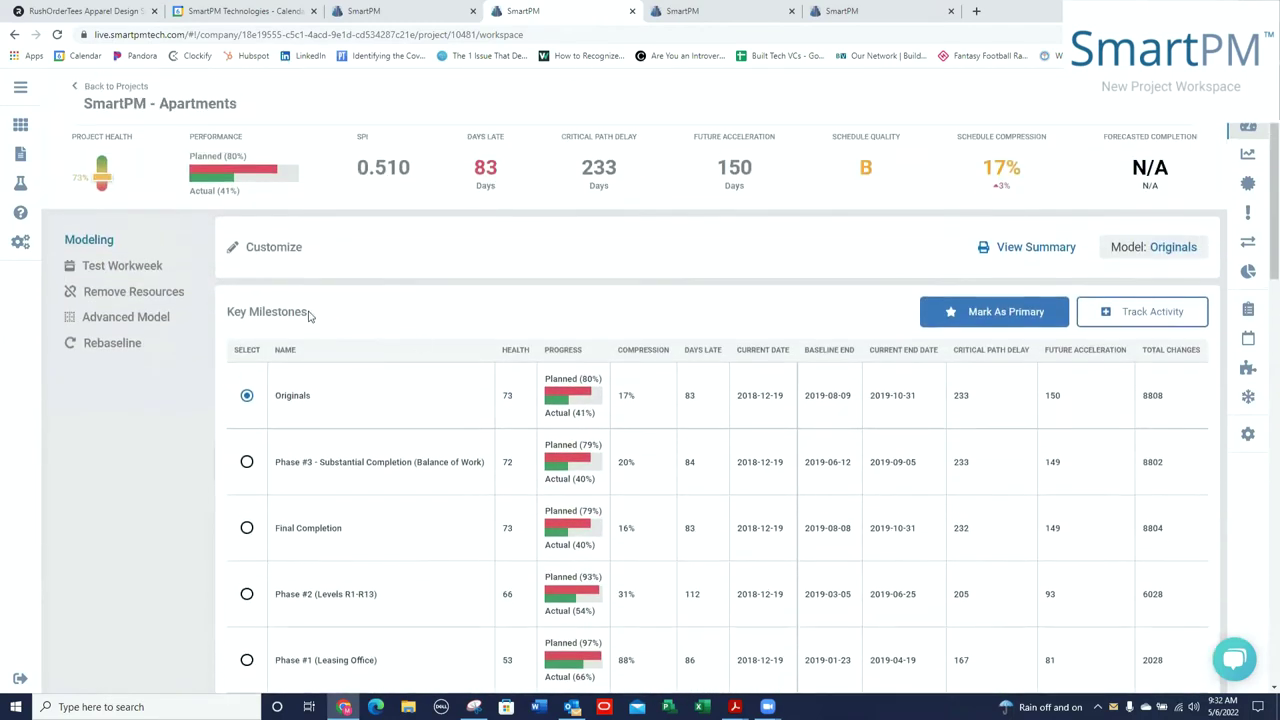
# - Customize the card layout by narrowing Changes Over Time to one column and moving Progress into the freed space
pyautogui.click(272, 252)
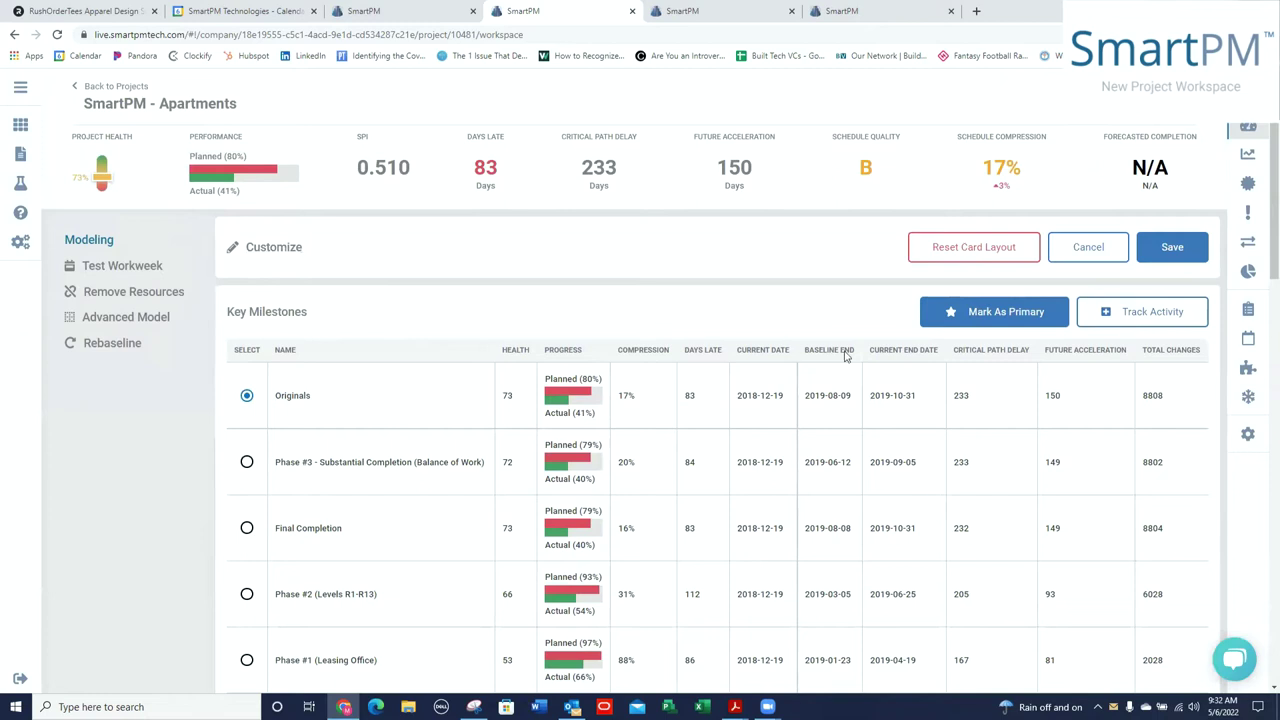
pyautogui.scroll(-7, 855, 445)
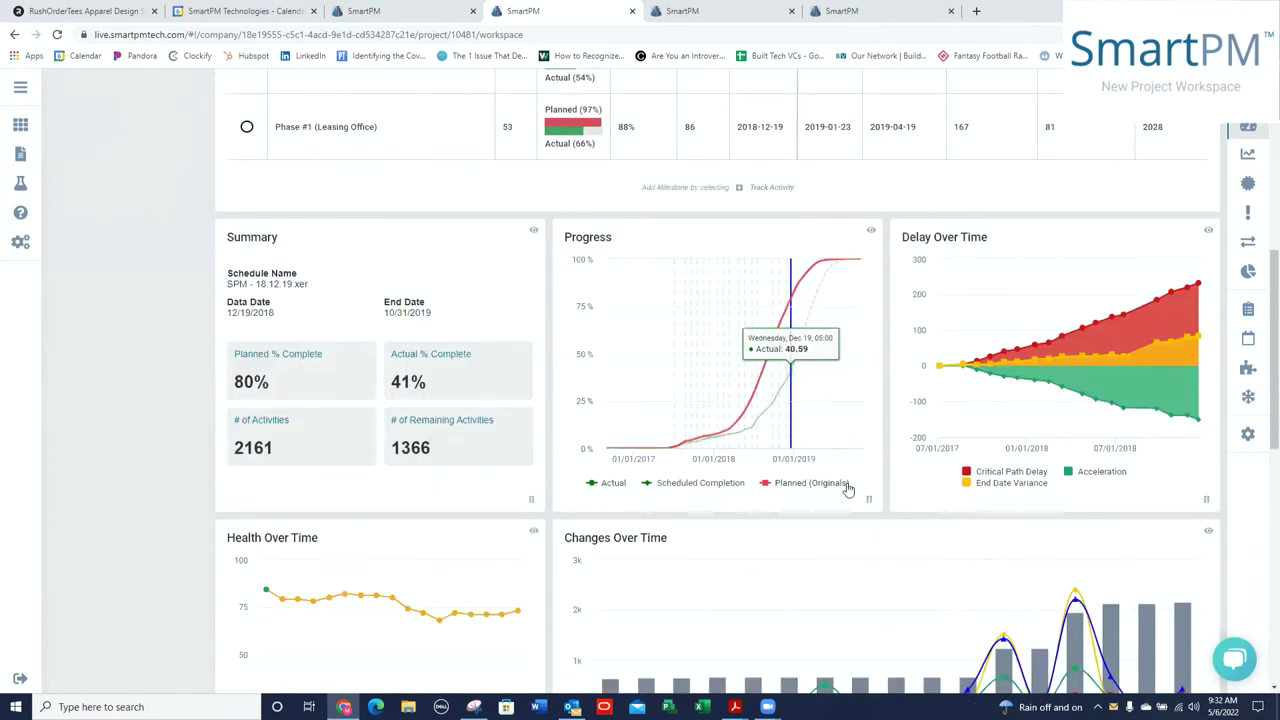
pyautogui.scroll(-2, 585, 362)
pyautogui.moveTo(551, 361); pyautogui.dragTo(886, 371)
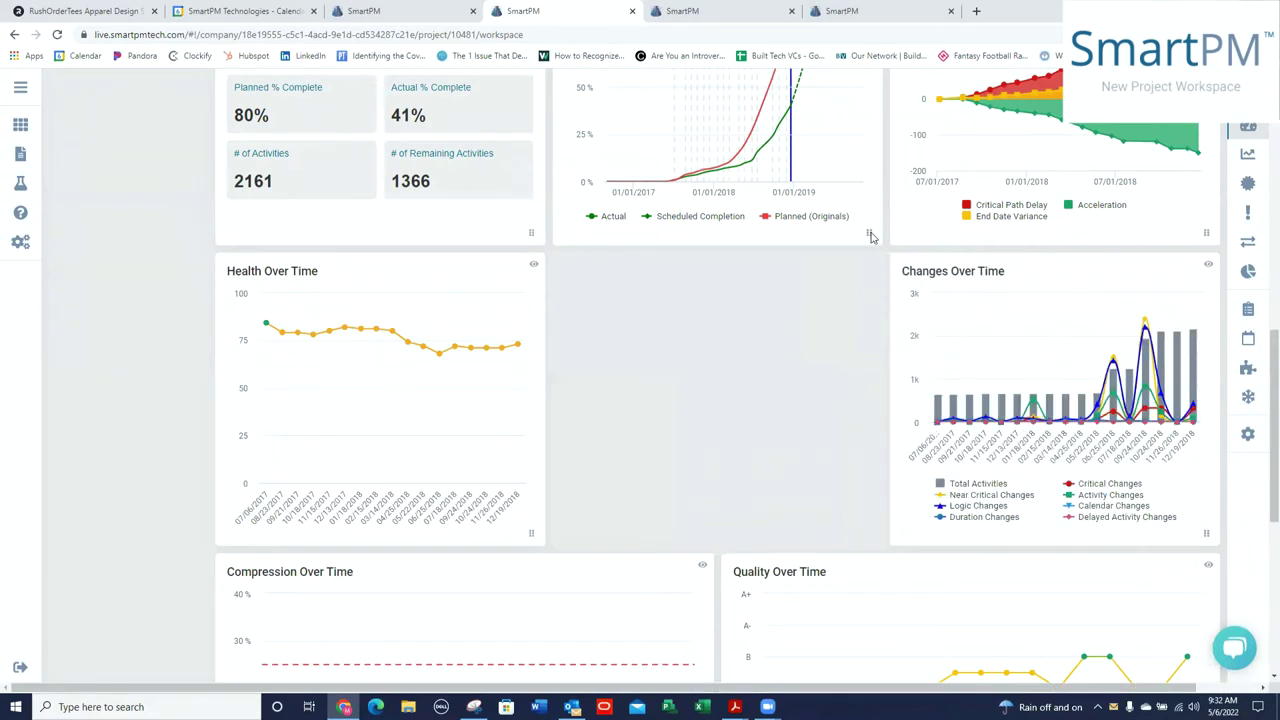
pyautogui.moveTo(865, 248); pyautogui.dragTo(848, 508)
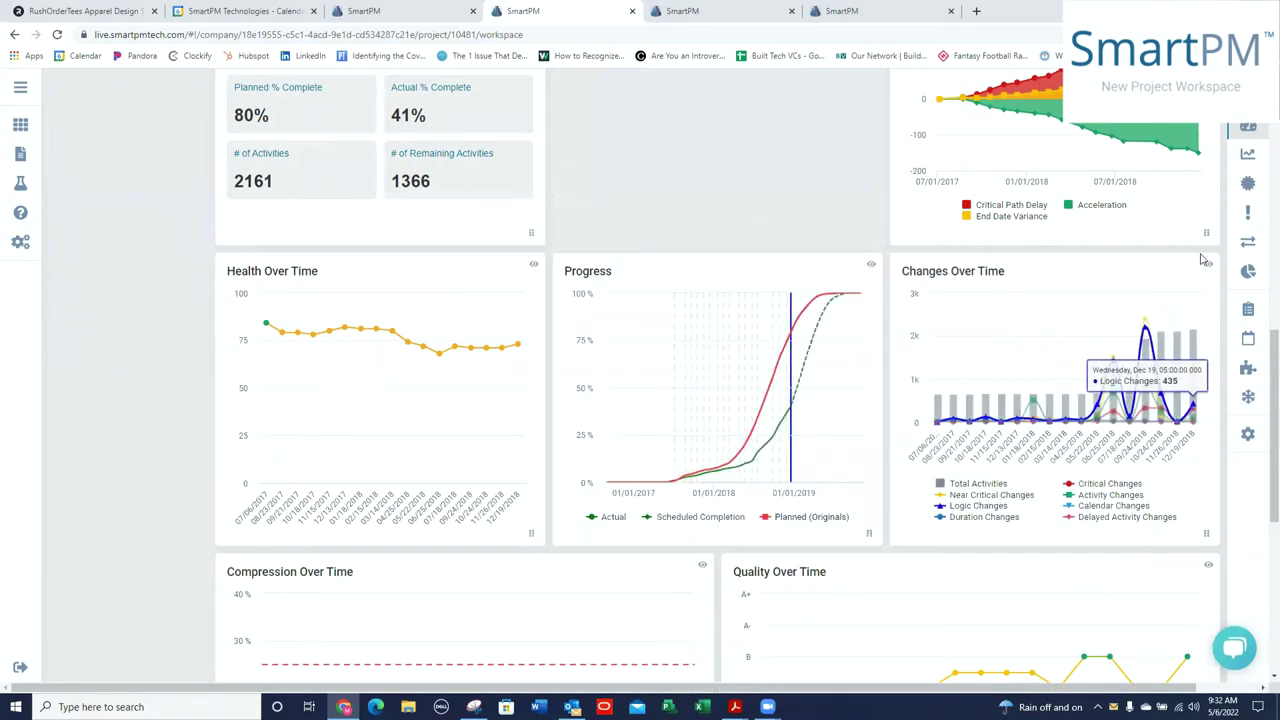
# - Widen the Delay Over Time card to two columns and hide the Critical Indexes card
pyautogui.moveTo(894, 180); pyautogui.dragTo(566, 190)
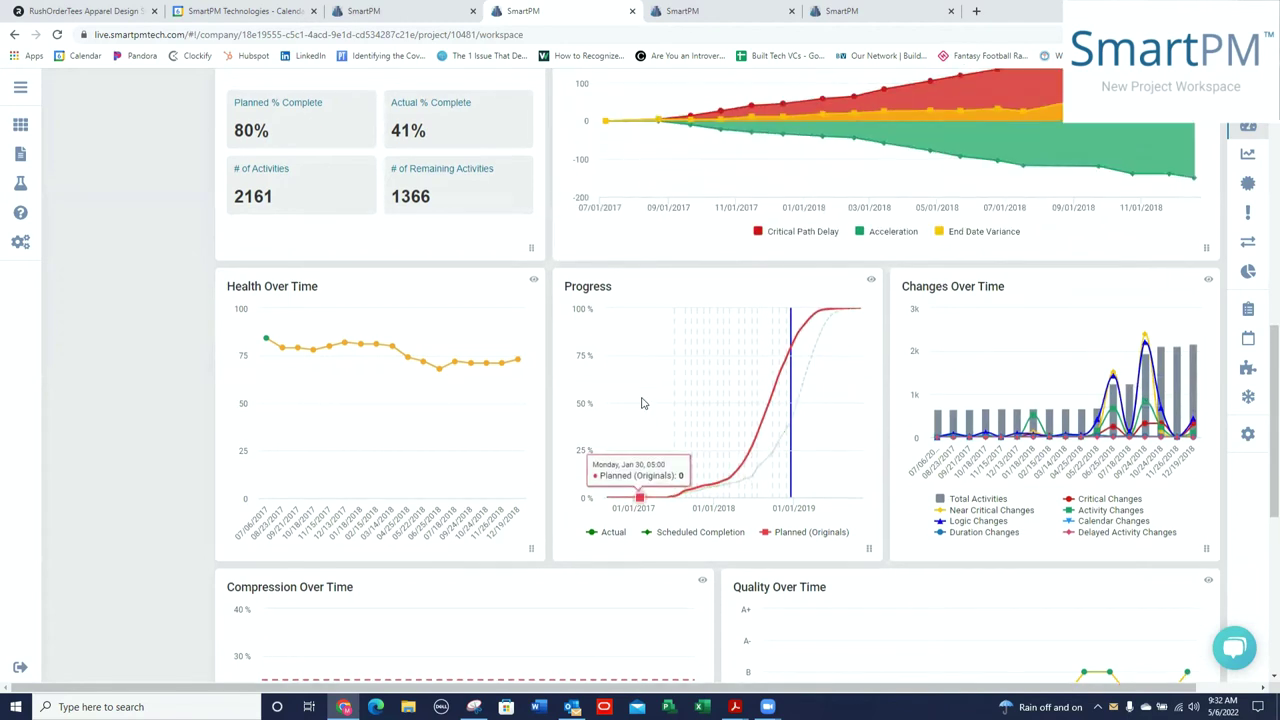
pyautogui.scroll(-2, 643, 403)
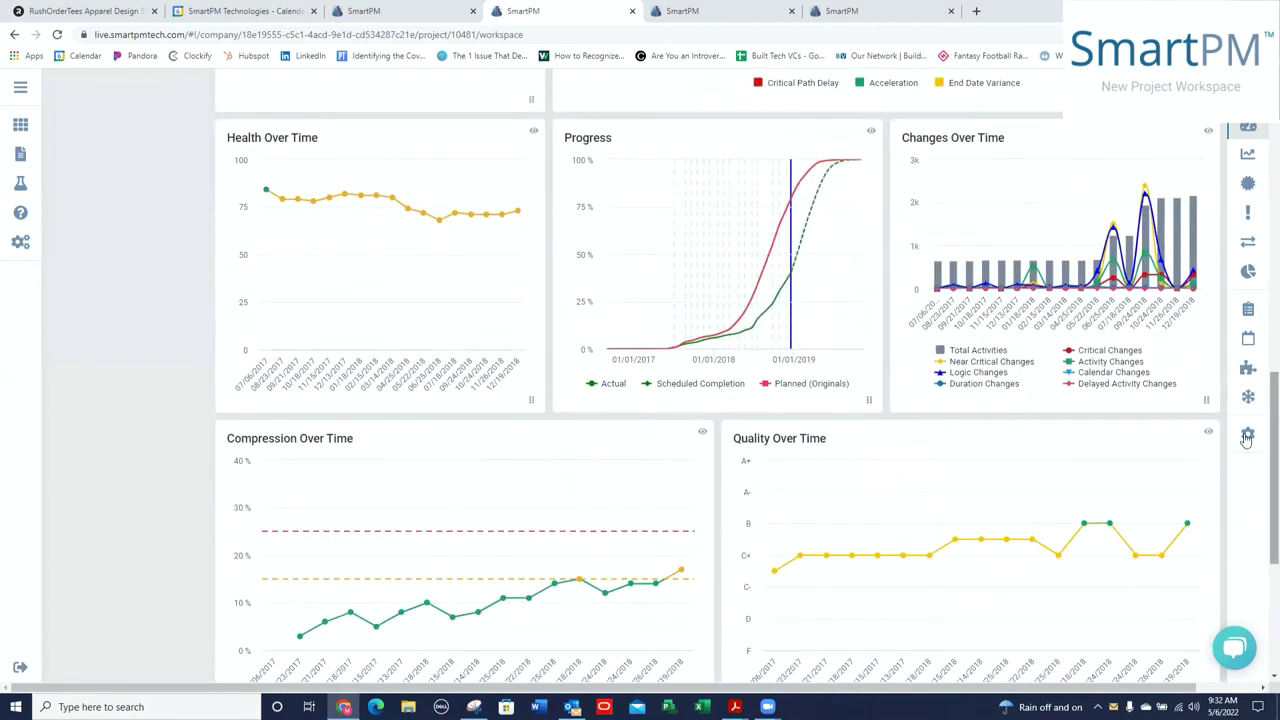
pyautogui.scroll(-4, 521, 408)
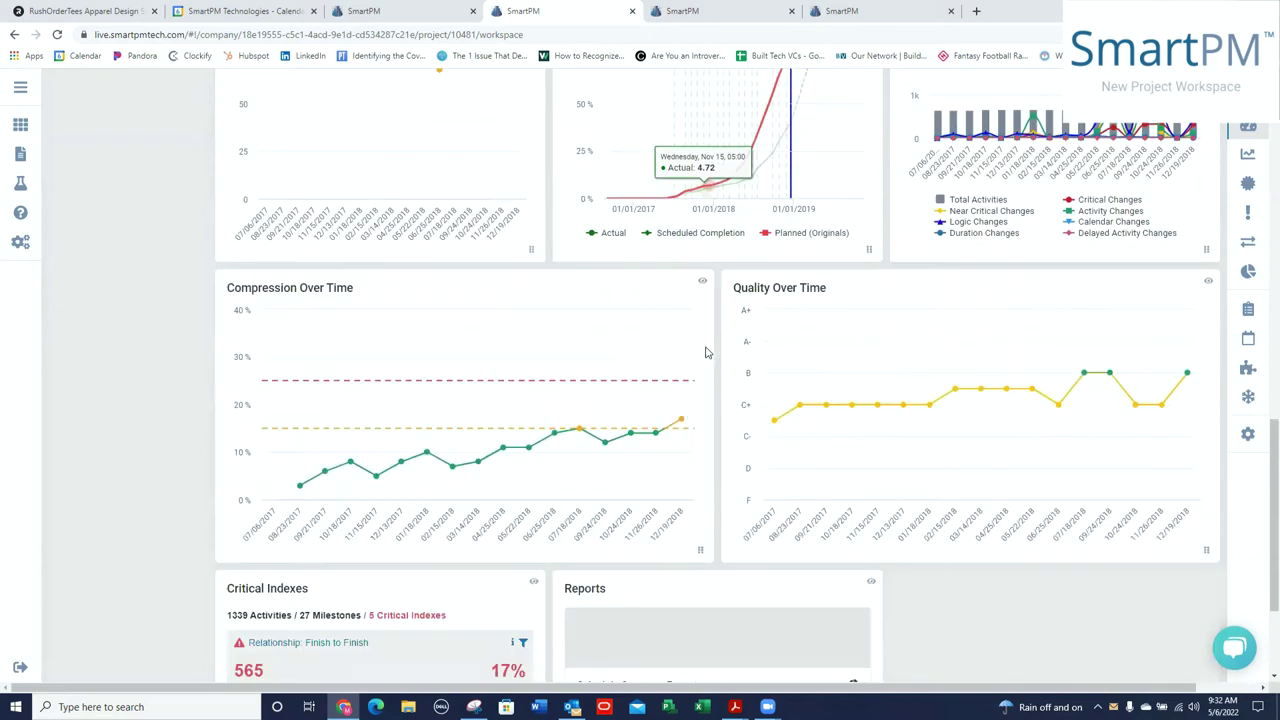
pyautogui.moveTo(533, 396); pyautogui.dragTo(768, 405)
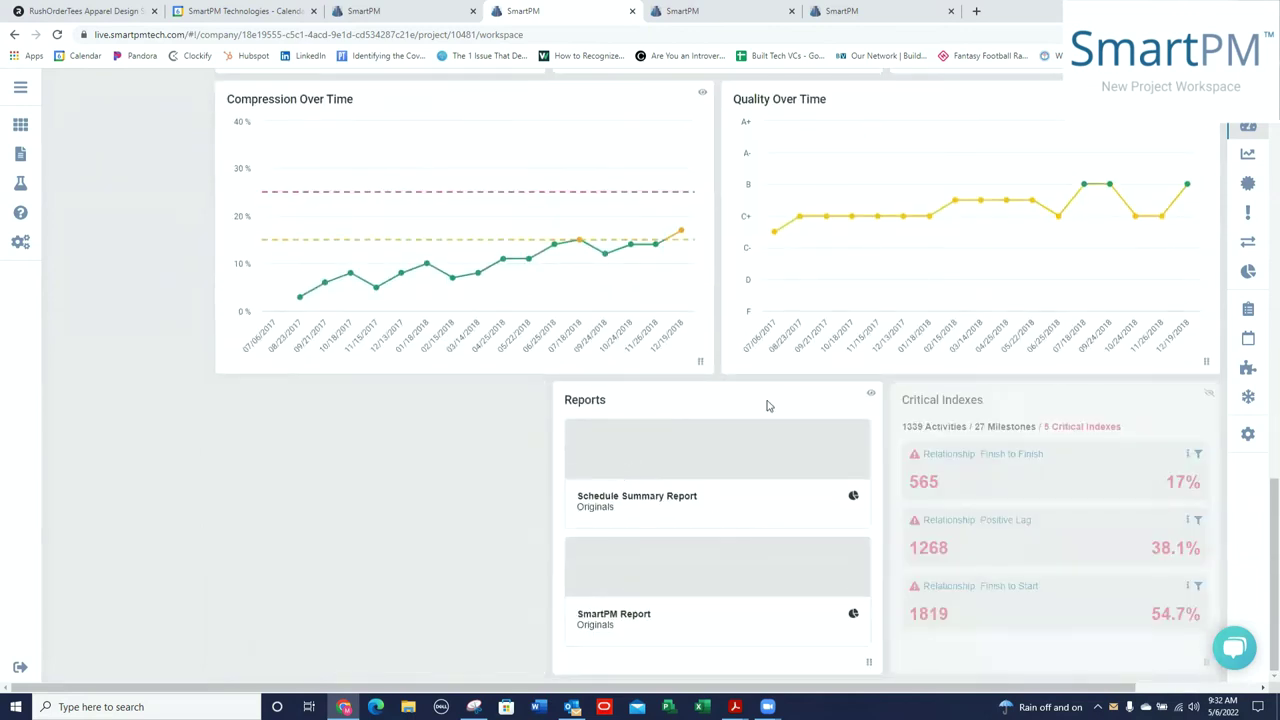
pyautogui.moveTo(870, 398); pyautogui.dragTo(837, 400)
# - Save the customized card layout and review the rearranged cards
pyautogui.scroll(8, 810, 392)
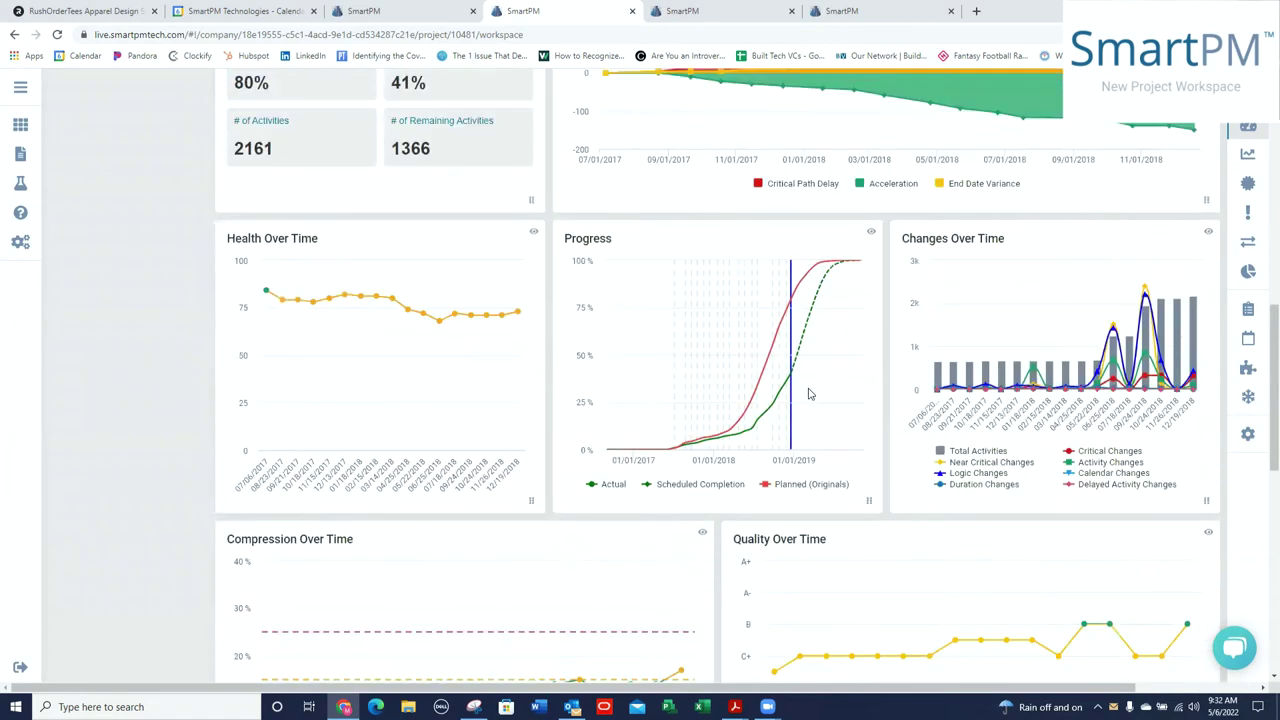
pyautogui.scroll(3, 810, 392)
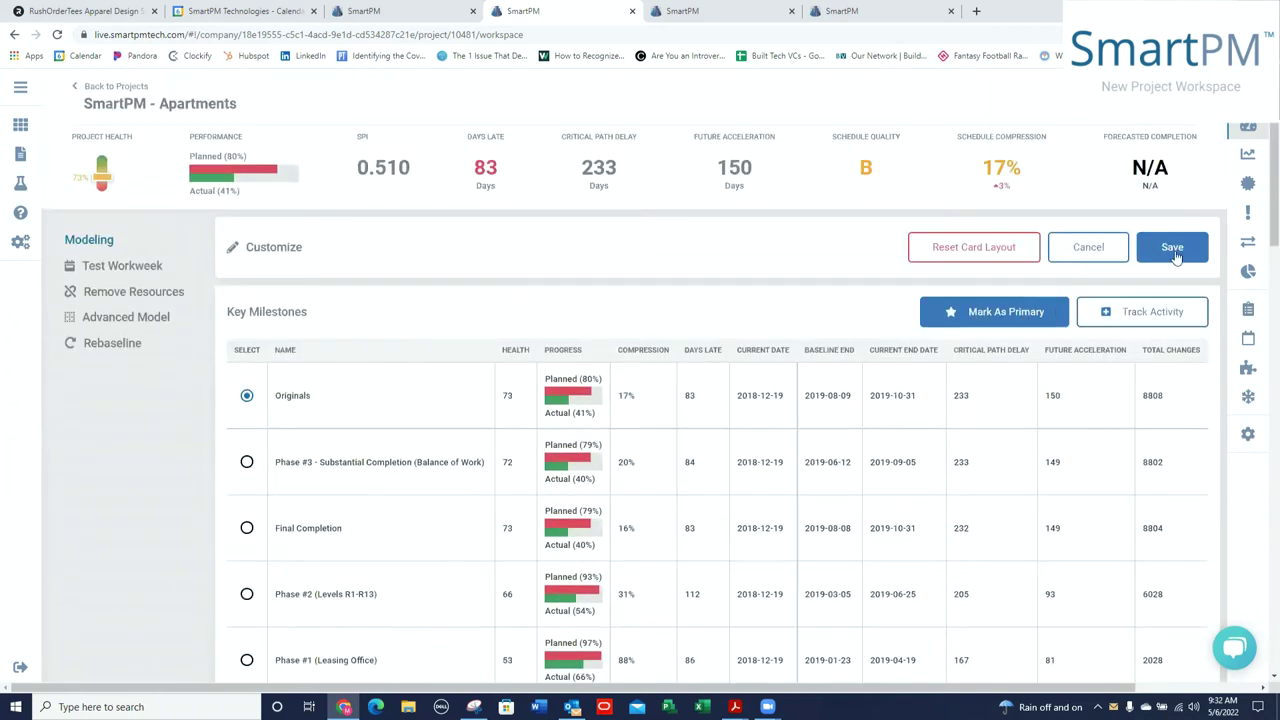
pyautogui.click(1171, 251)
pyautogui.scroll(-10, 683, 475)
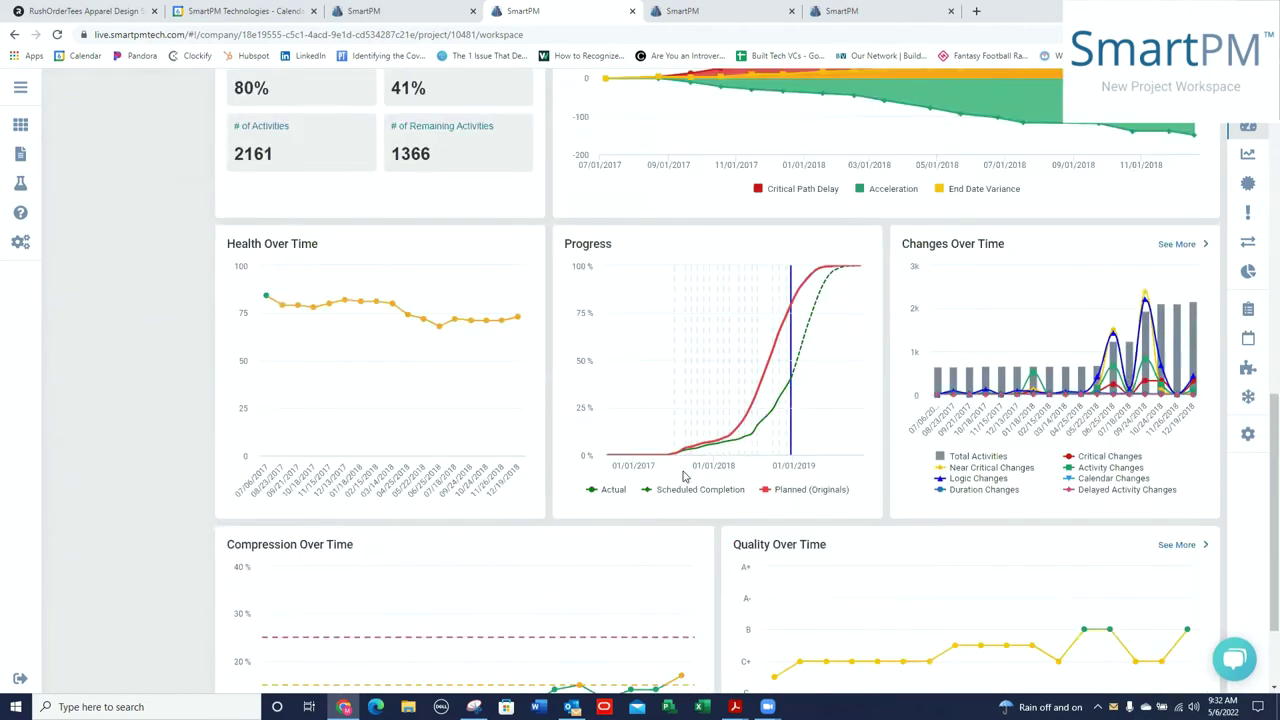
# - Reset the workspace's card layout to the default arrangement
pyautogui.scroll(10, 683, 477)
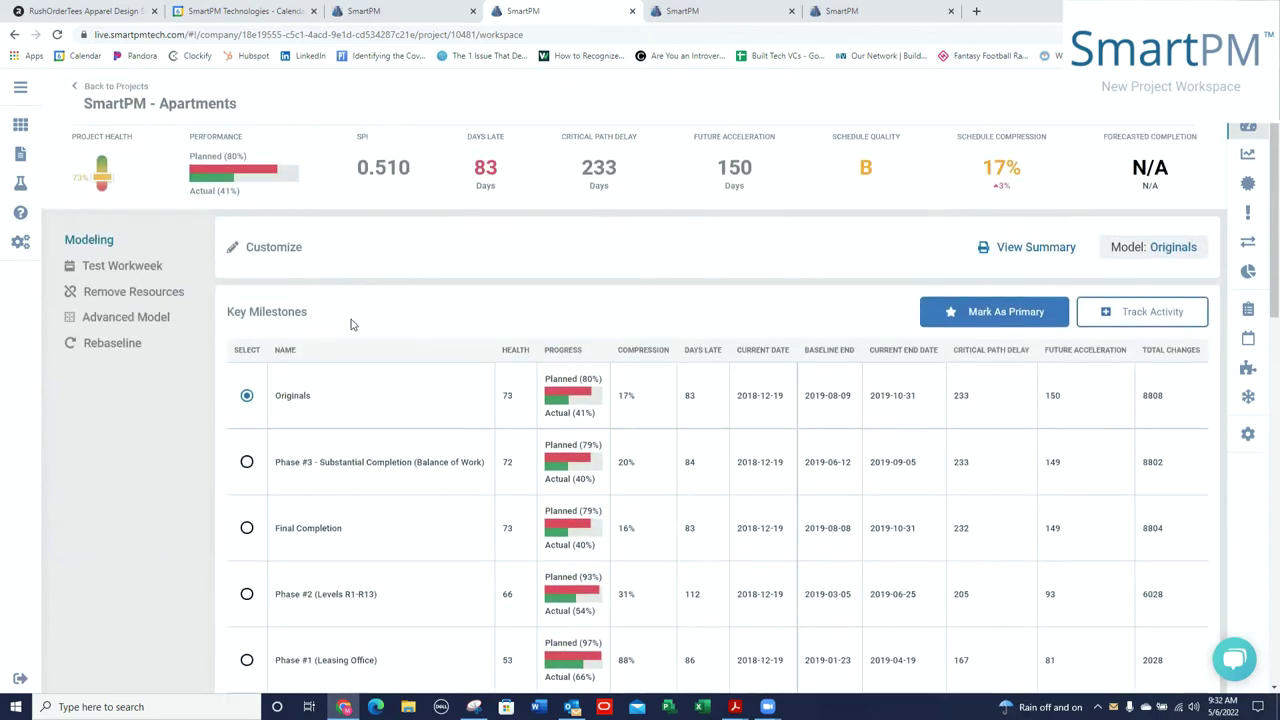
pyautogui.click(266, 250)
pyautogui.click(953, 247)
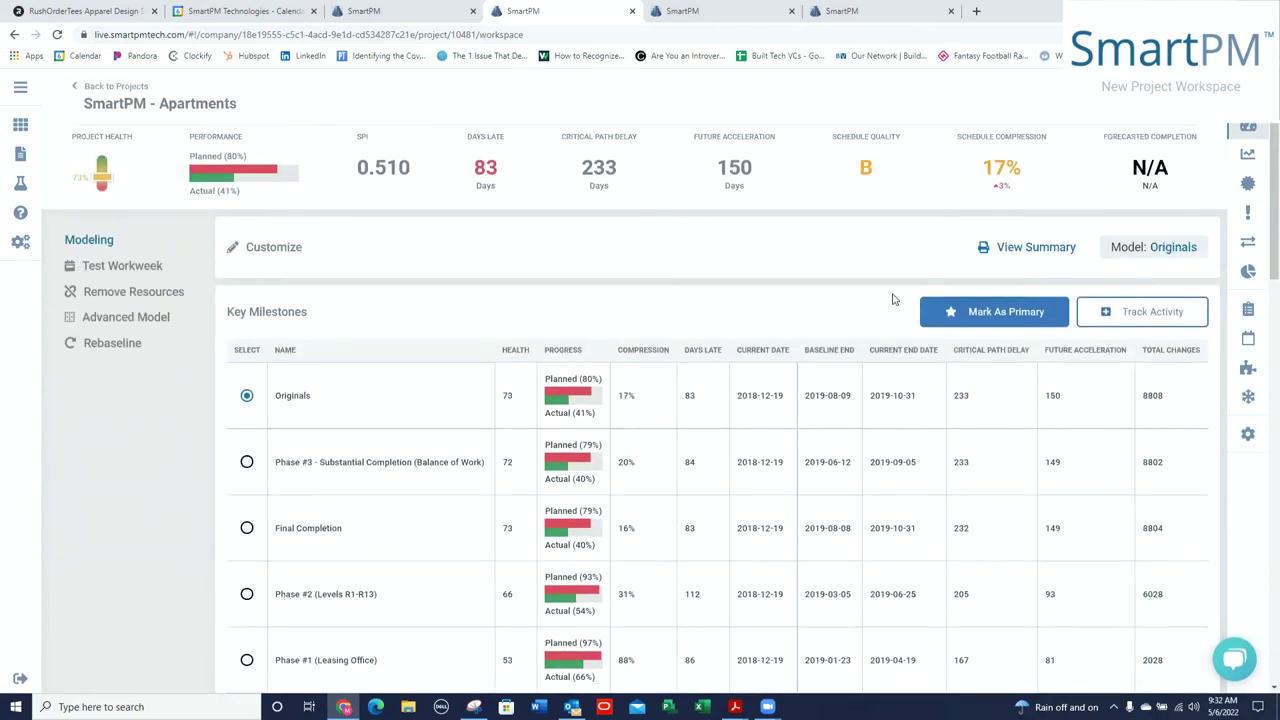
# - Select the Final Completion milestone as the one the workspace cards report on
pyautogui.scroll(-2, 755, 300)
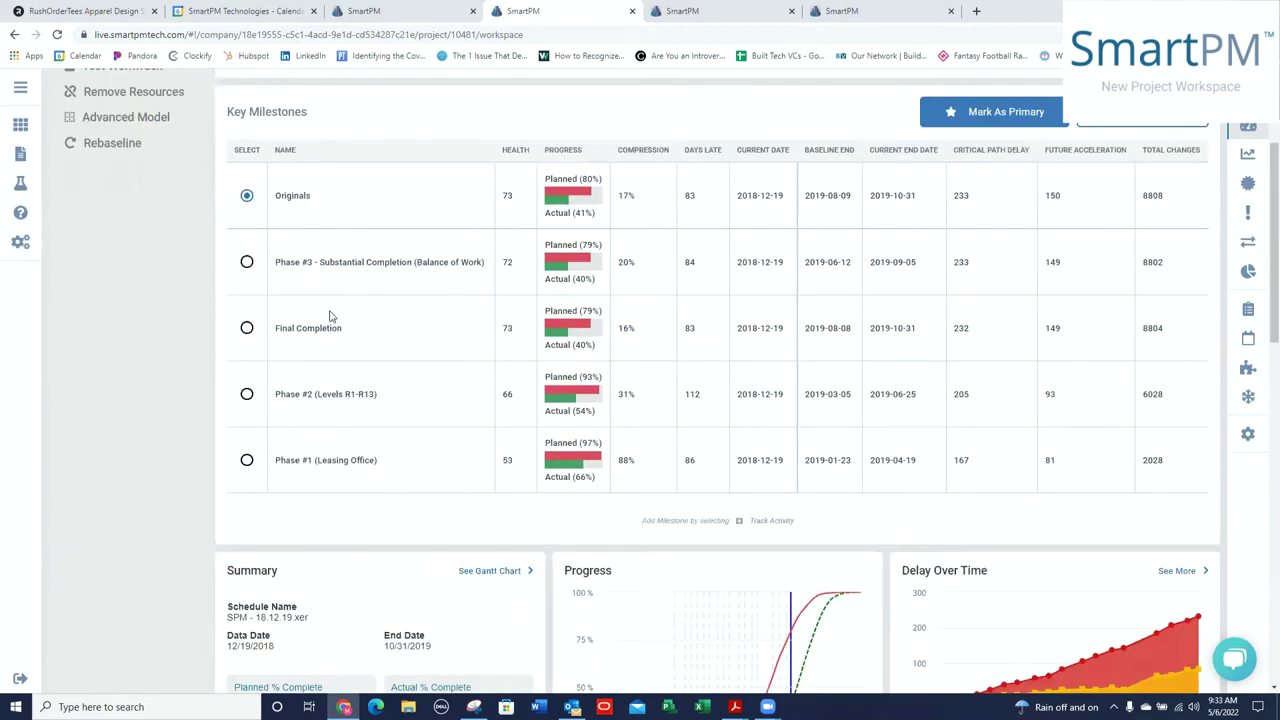
pyautogui.scroll(-1, 314, 327)
pyautogui.click(246, 194)
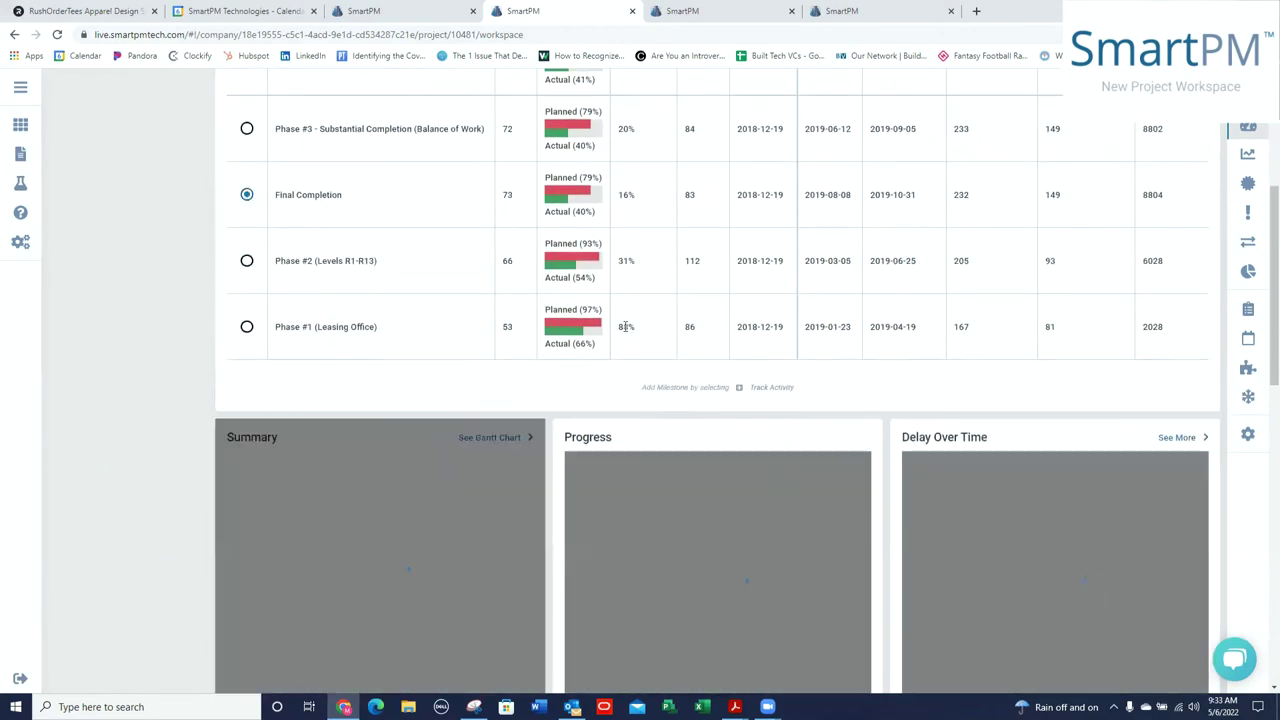
# - Examine the summary, progress, delay, health and changes cards for the Final Completion milestone
pyautogui.scroll(-1, 960, 495)
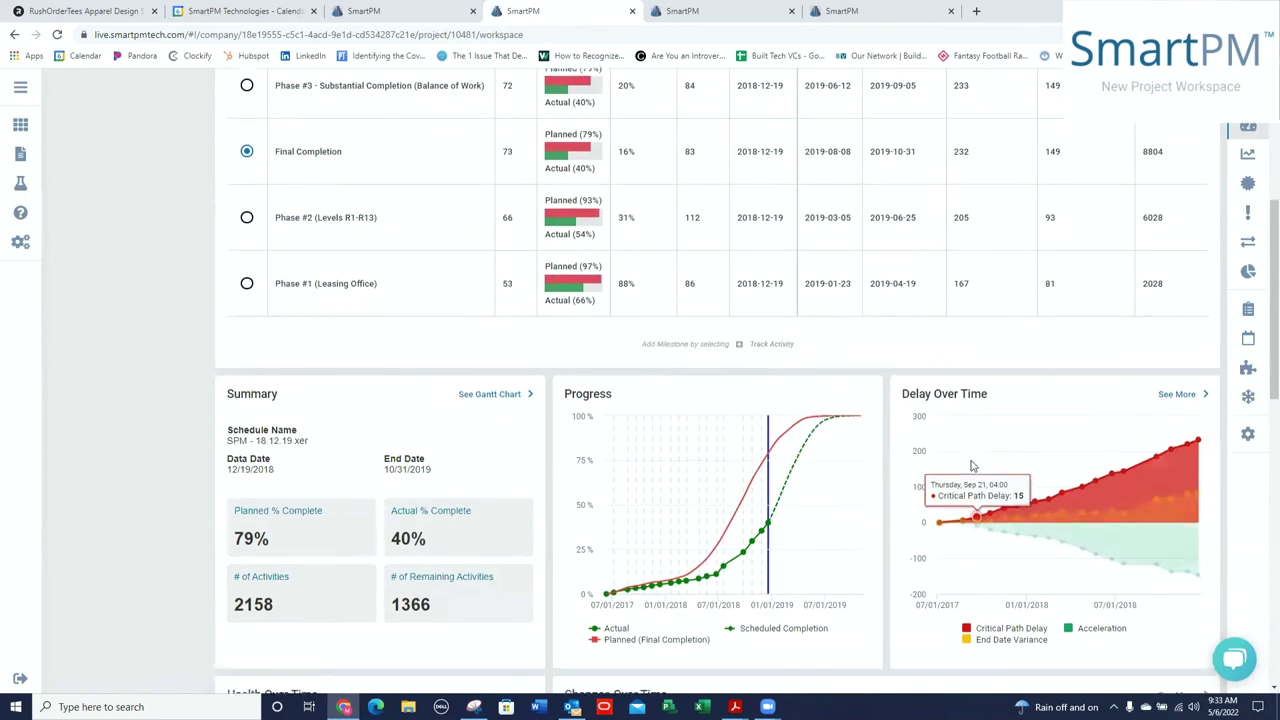
pyautogui.scroll(-4, 972, 466)
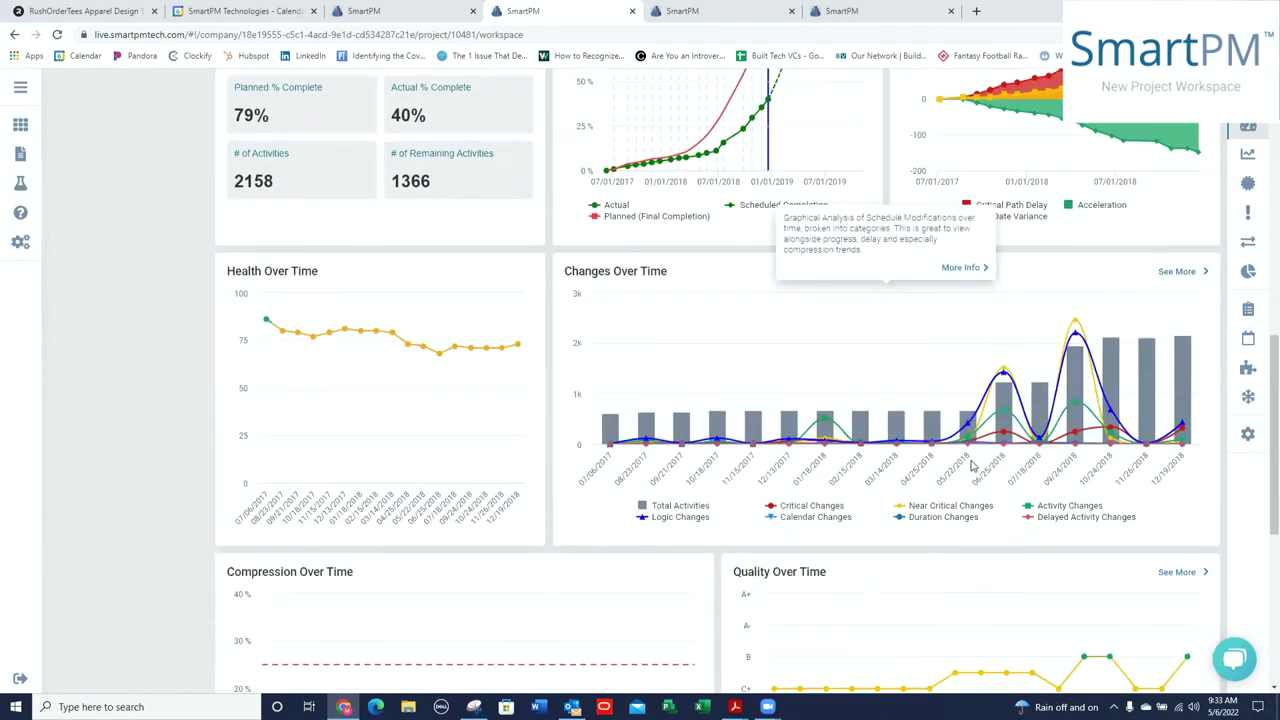
pyautogui.scroll(-1, 972, 466)
pyautogui.scroll(6, 972, 466)
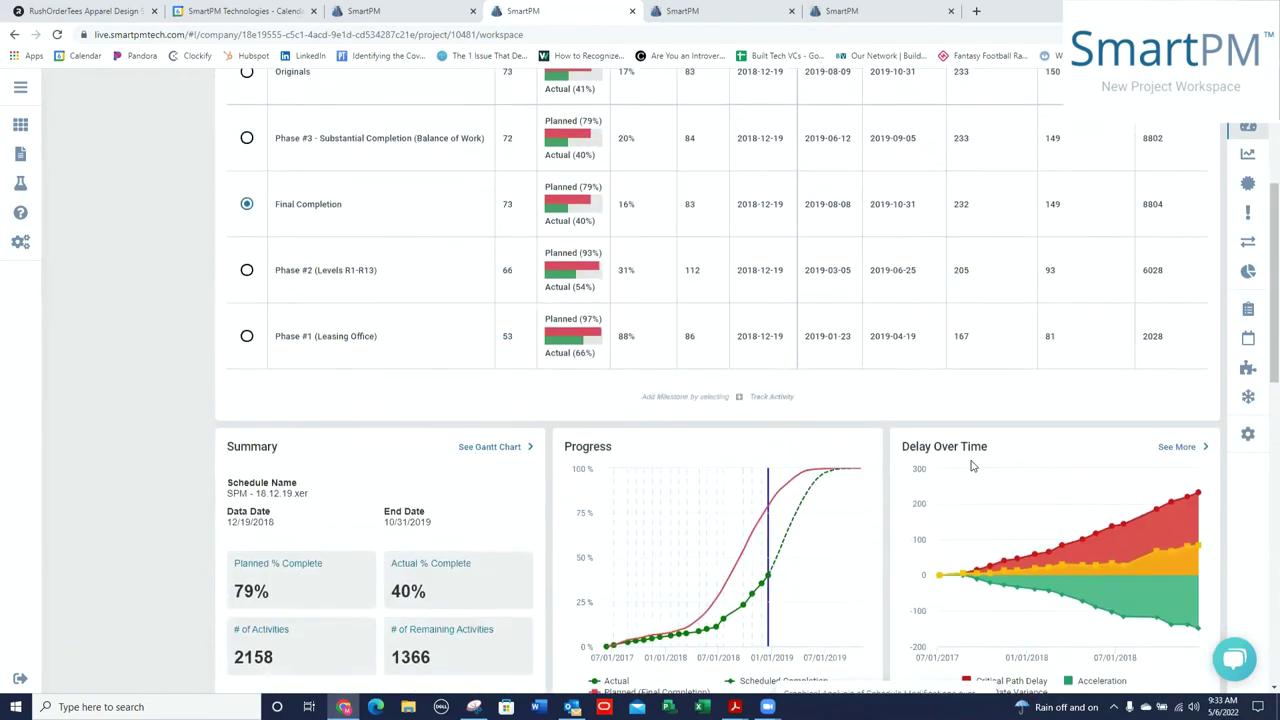
pyautogui.scroll(-1, 930, 430)
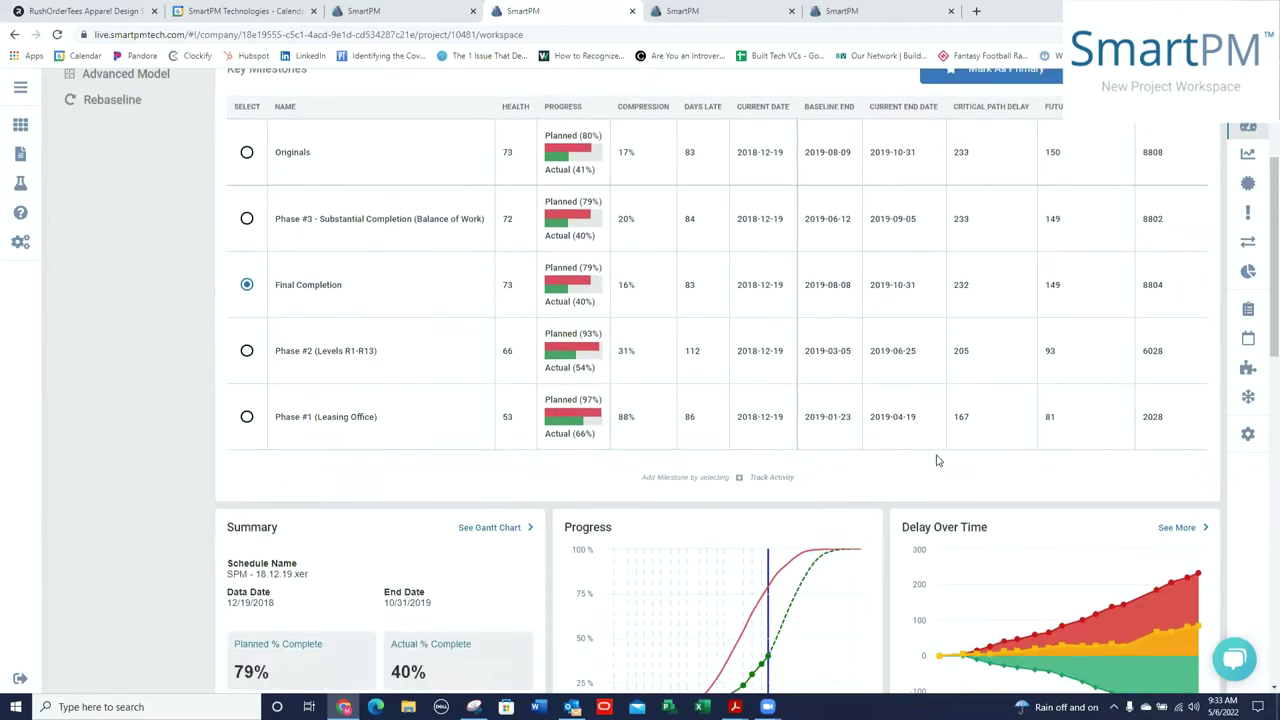
pyautogui.scroll(-4, 1012, 510)
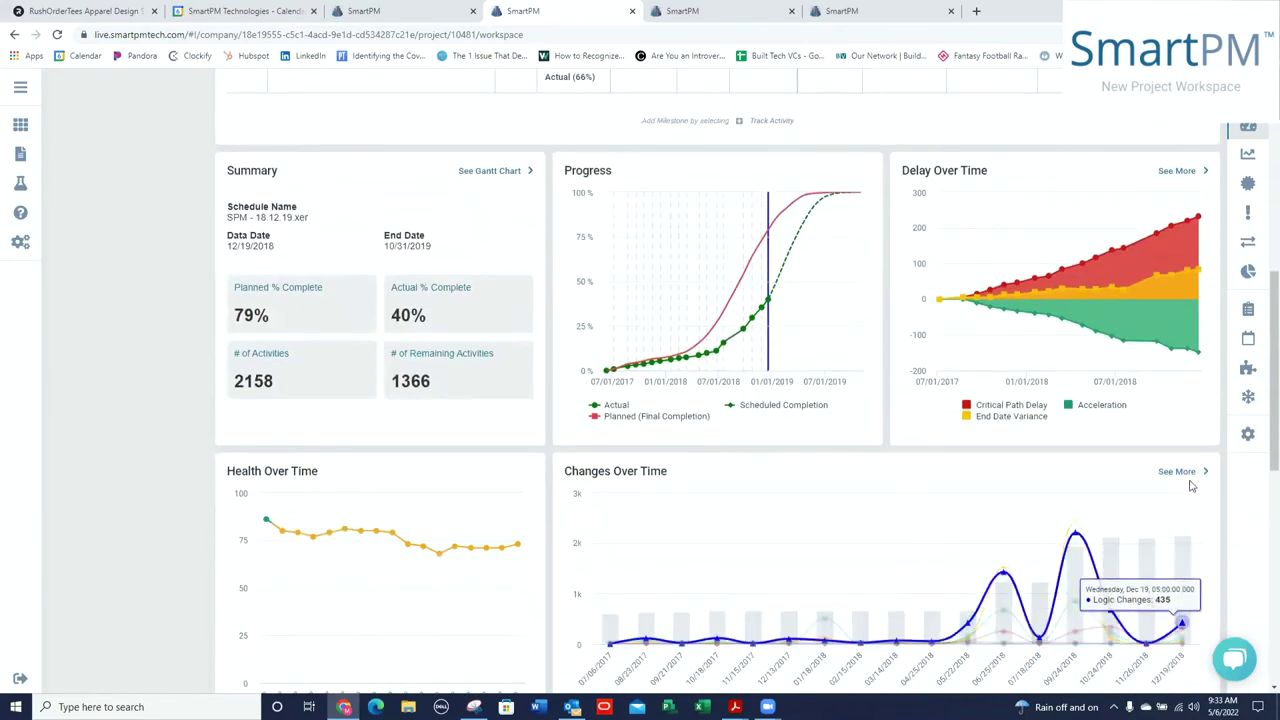
# - Open the detailed delay view from the Delay Over Time card and inspect the delays and accelerations of period 6
pyautogui.scroll(3, 1043, 475)
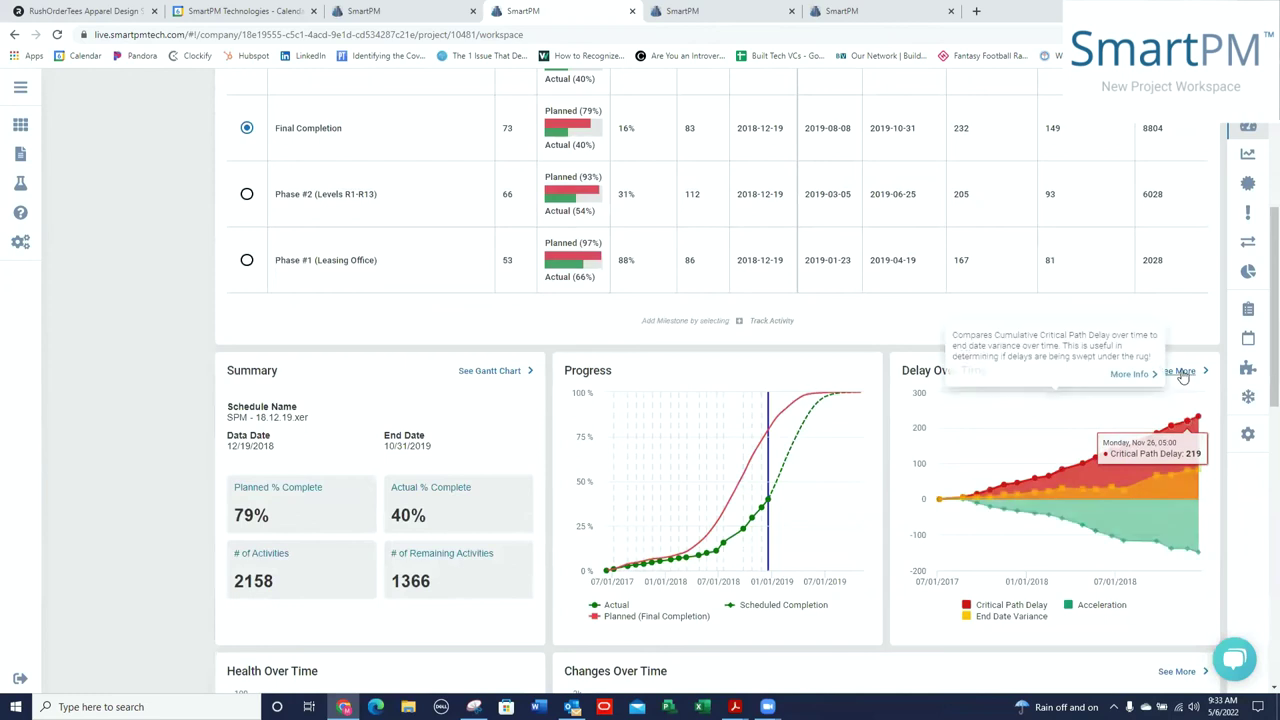
pyautogui.click(1183, 372)
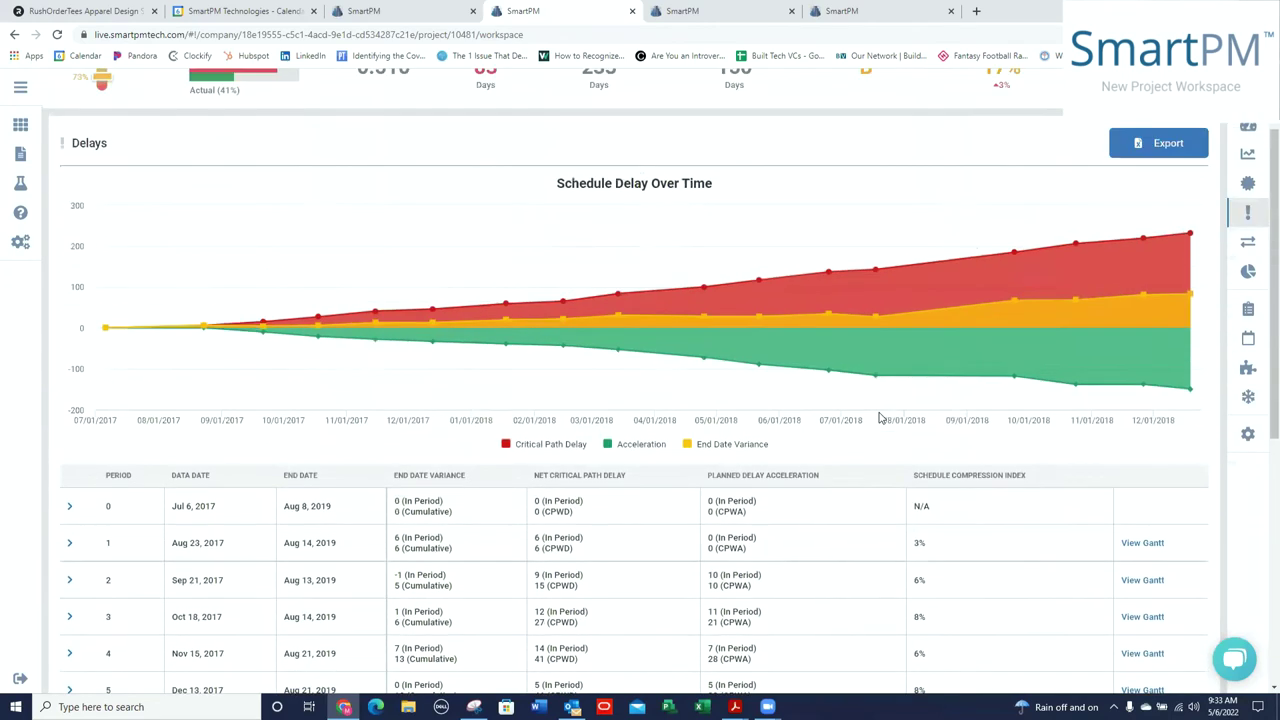
pyautogui.scroll(-3, 870, 325)
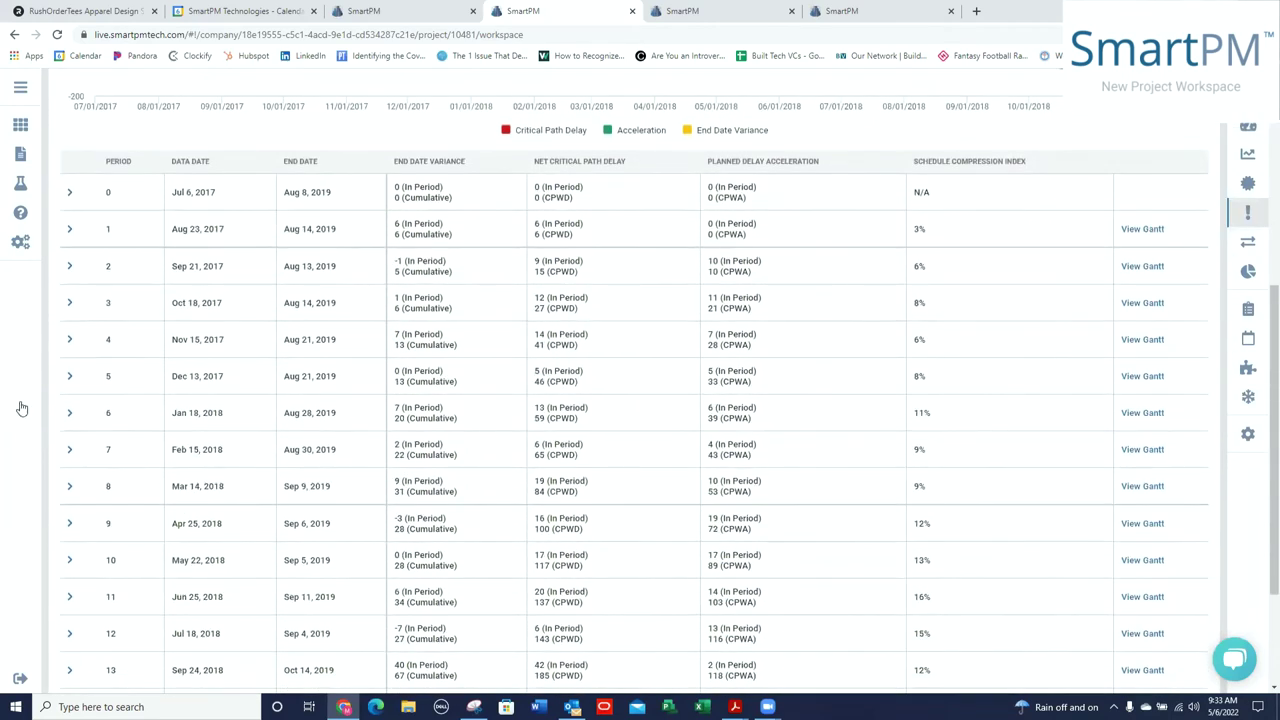
pyautogui.click(71, 415)
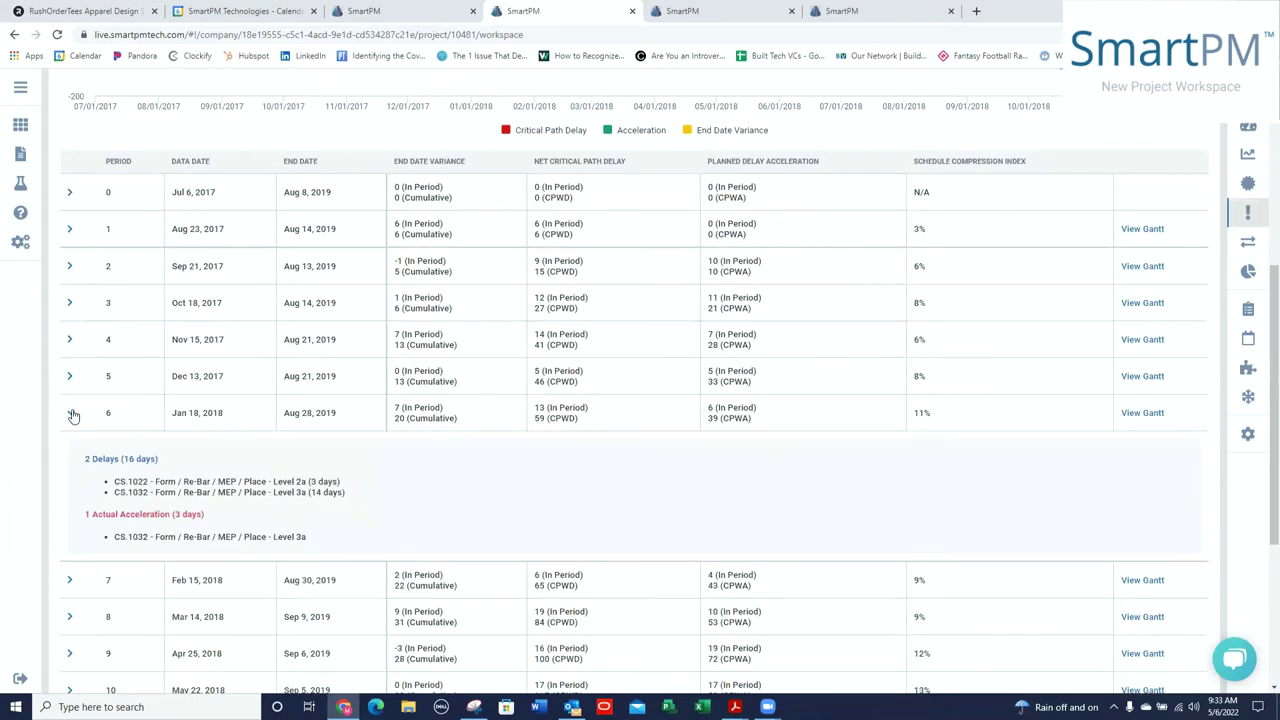
pyautogui.click(73, 415)
pyautogui.scroll(4, 814, 457)
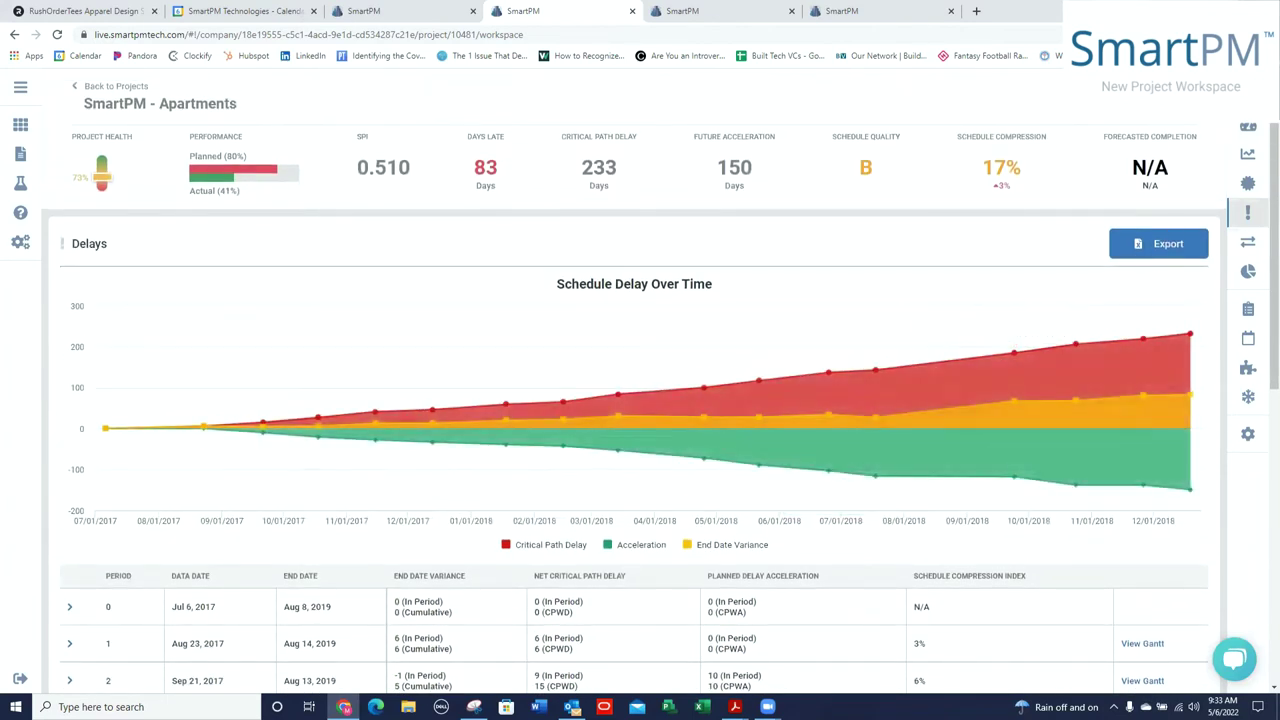
# - Return to the workspace, open the Schedule Quality page and review its quality metrics
pyautogui.click(1246, 128)
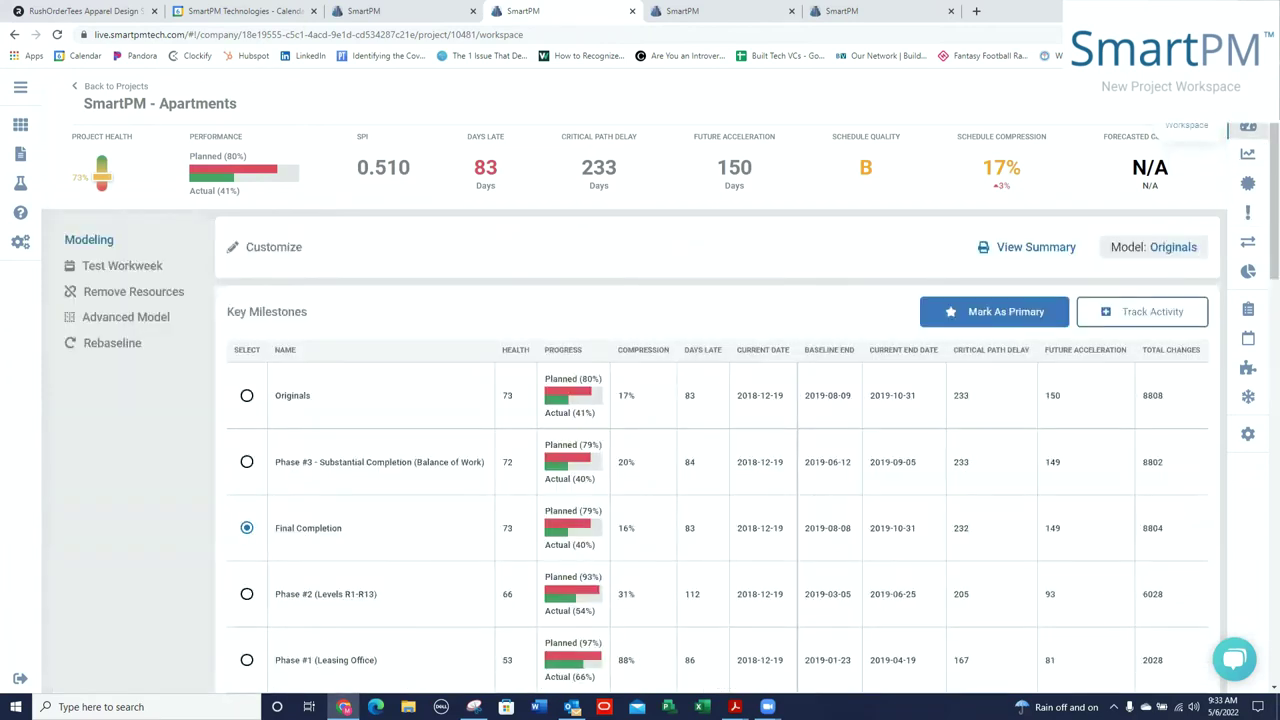
pyautogui.moveTo(1200, 229)
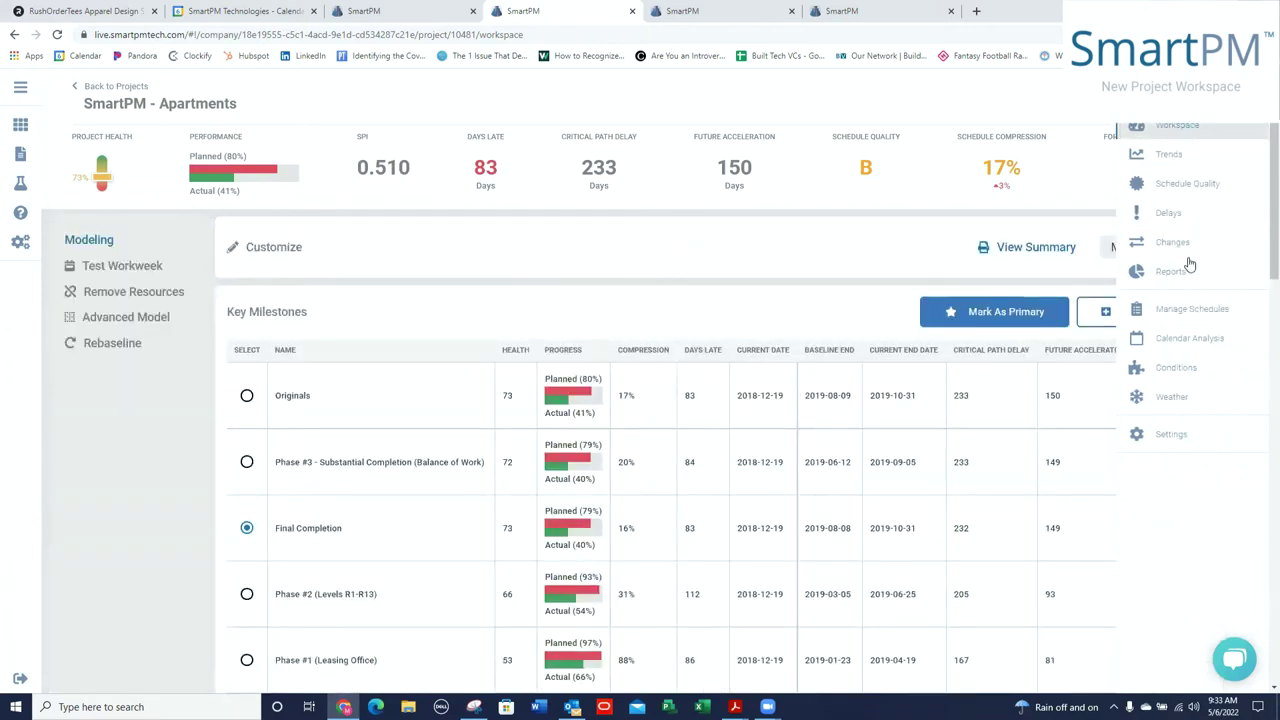
pyautogui.click(1187, 186)
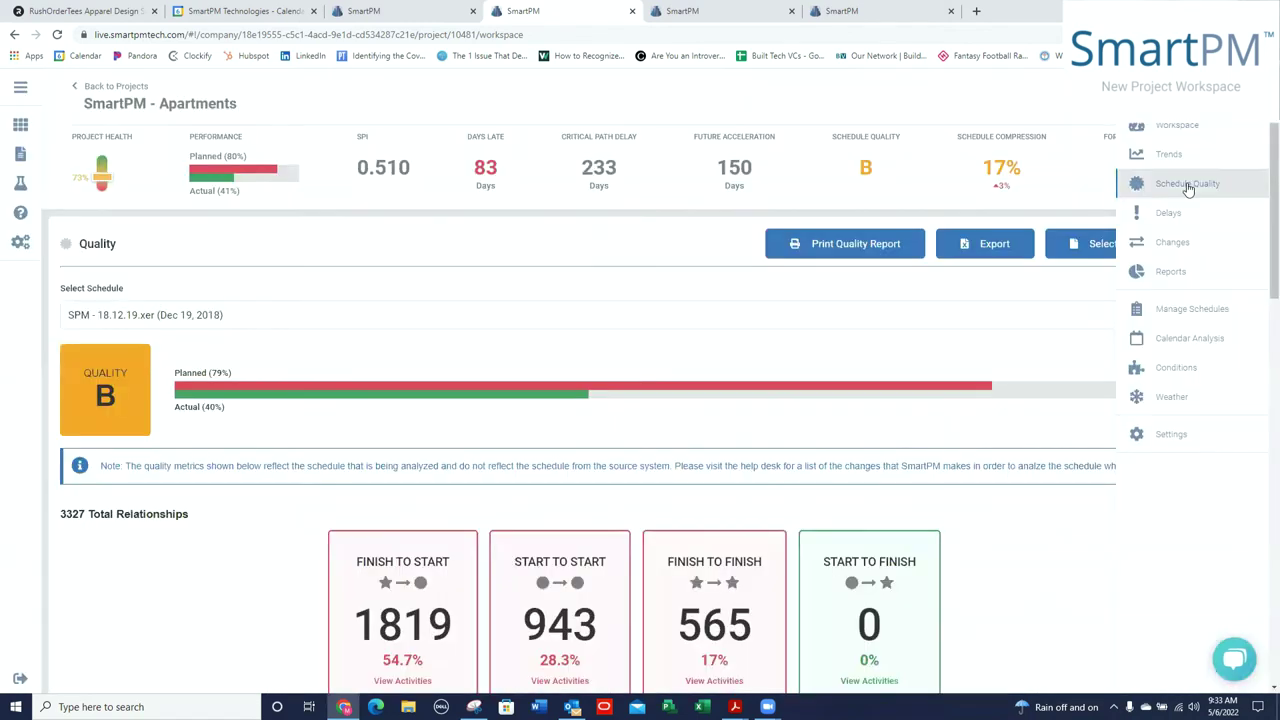
pyautogui.scroll(-2, 843, 468)
pyautogui.scroll(-2, 843, 468)
pyautogui.scroll(5, 1000, 420)
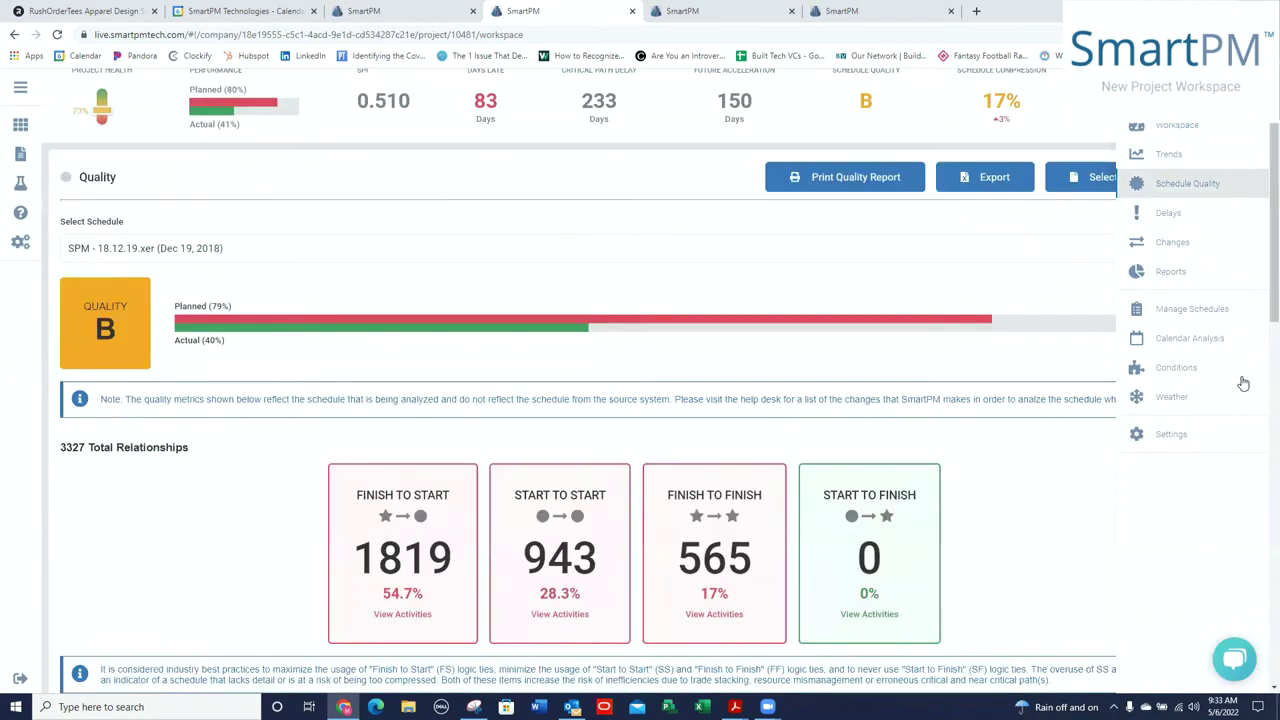
# - Open the Changes page and review the chart and per-period change table in the Change Log
pyautogui.click(1172, 243)
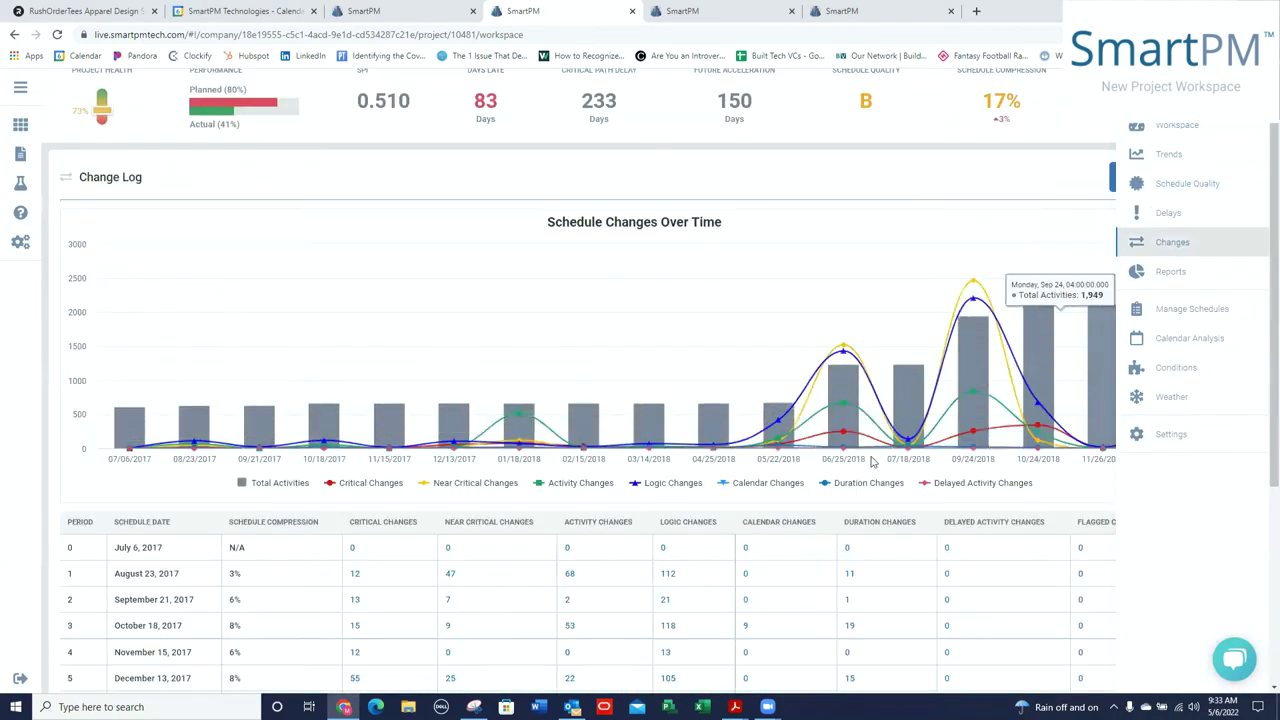
pyautogui.scroll(-5, 840, 500)
pyautogui.scroll(4, 840, 500)
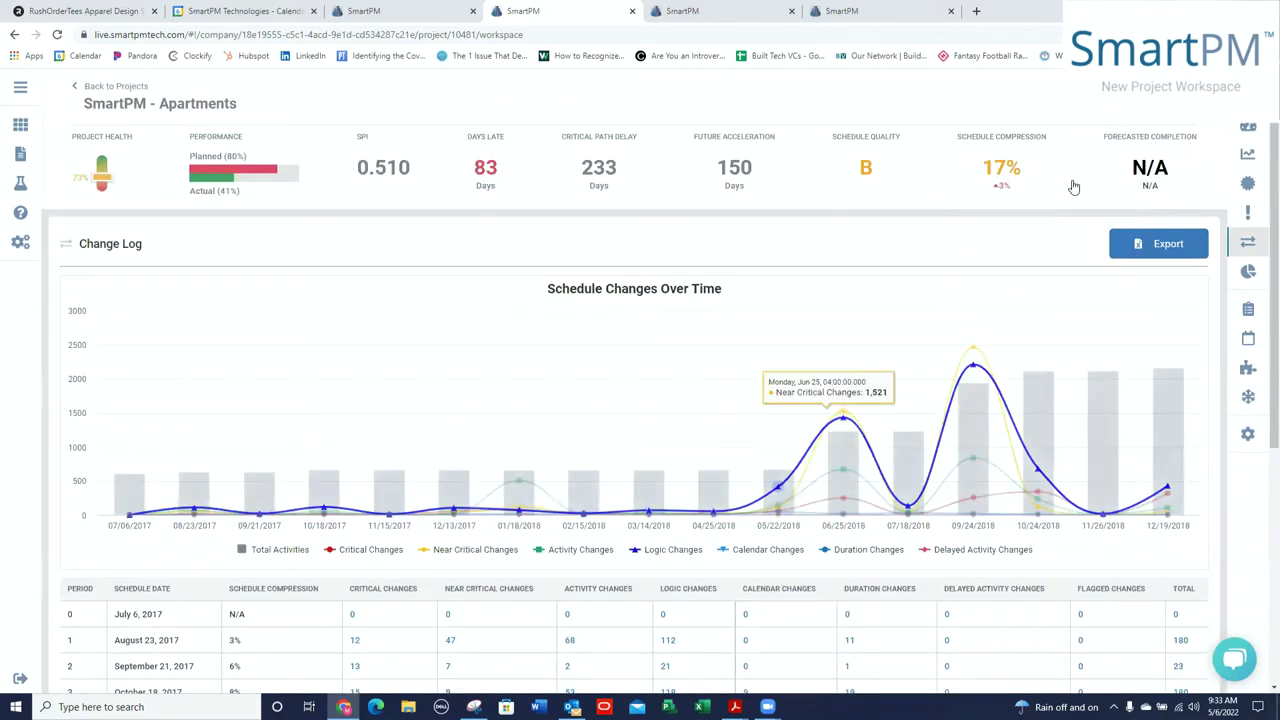
# - Return to the workspace and open the full change log from the Changes Over Time card to review its chart and table
pyautogui.click(1248, 127)
pyautogui.scroll(-6, 743, 404)
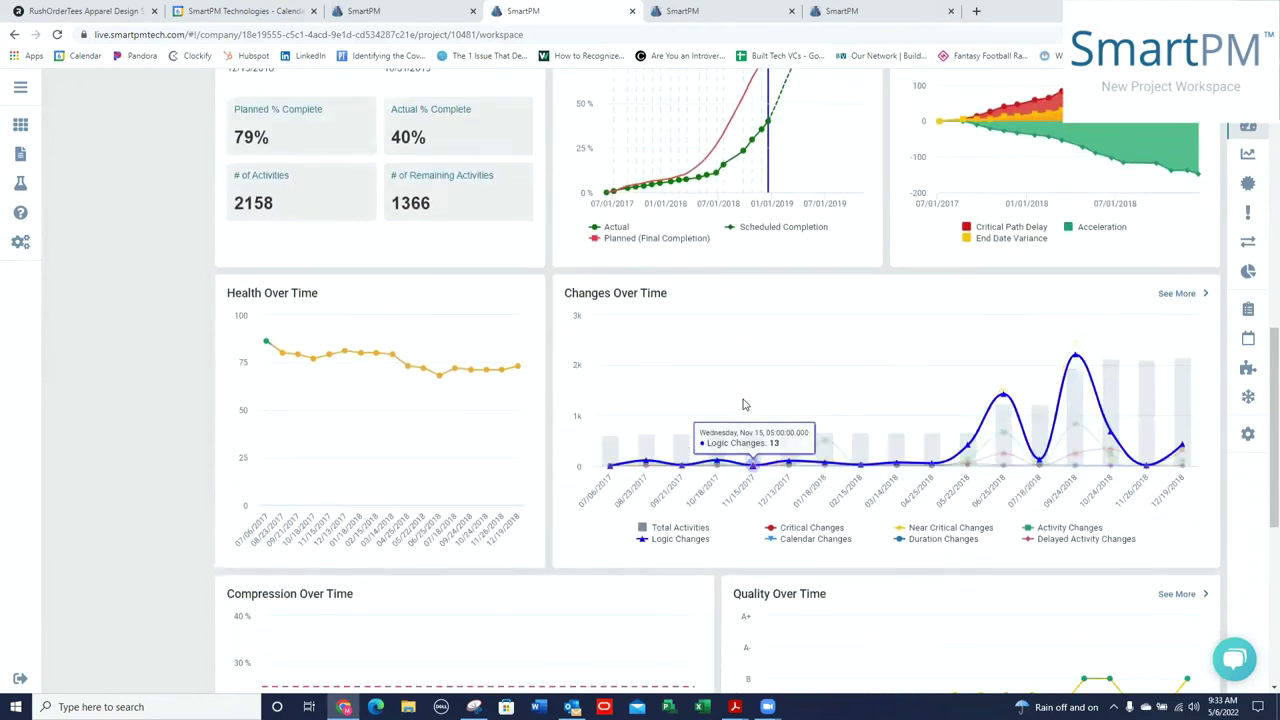
pyautogui.click(1174, 272)
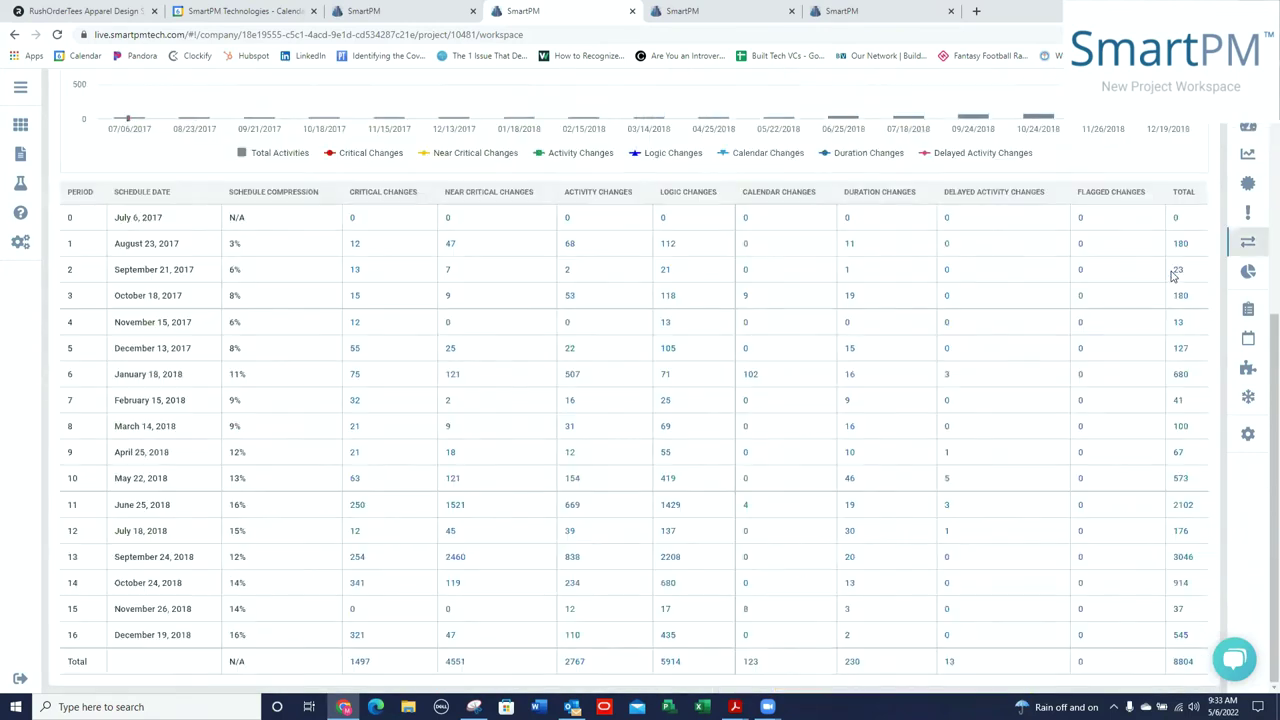
pyautogui.scroll(5, 492, 394)
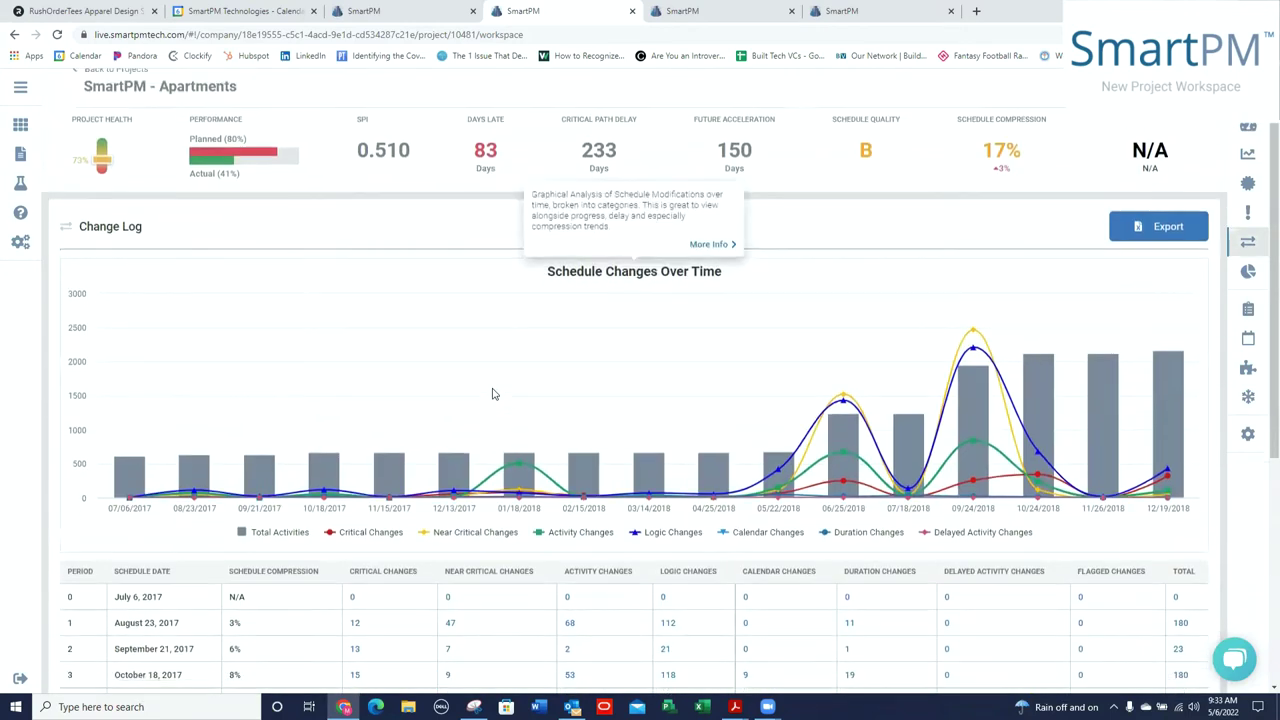
pyautogui.scroll(-4, 492, 394)
pyautogui.scroll(4, 492, 394)
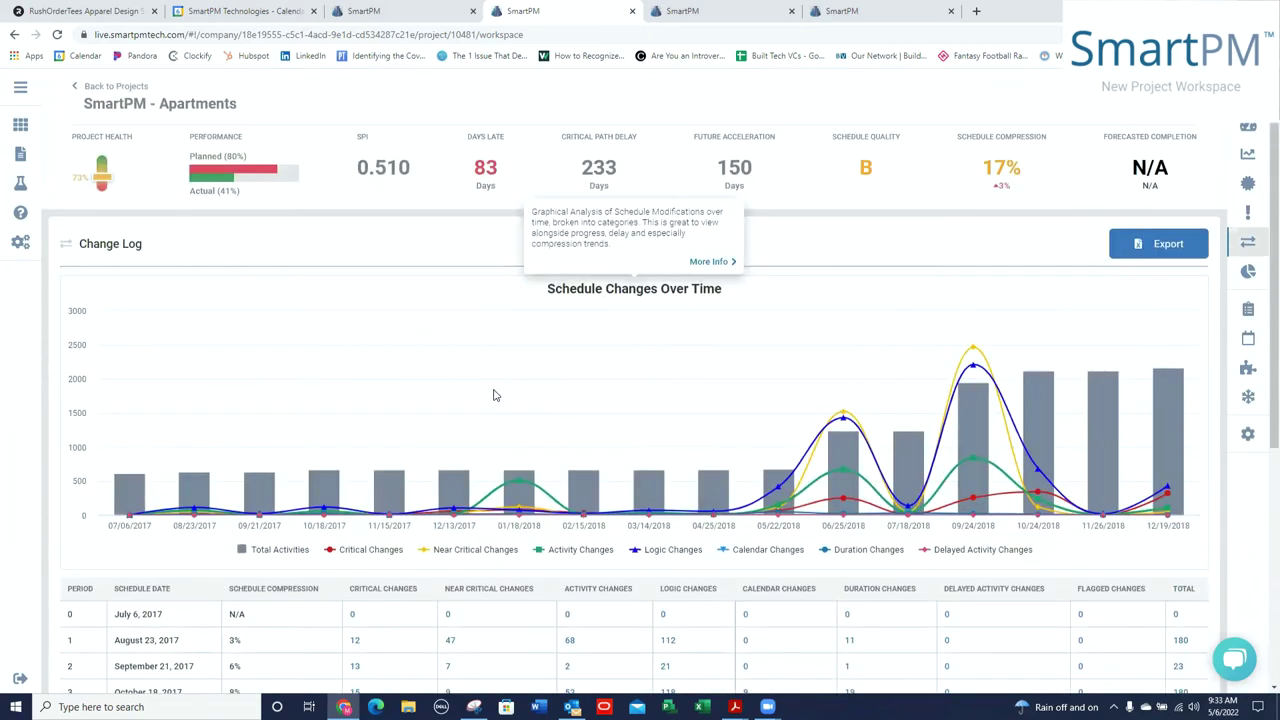
# - Return to the workspace, select the Phase #2 (Levels R1-R13) milestone and review its cards
pyautogui.click(1248, 131)
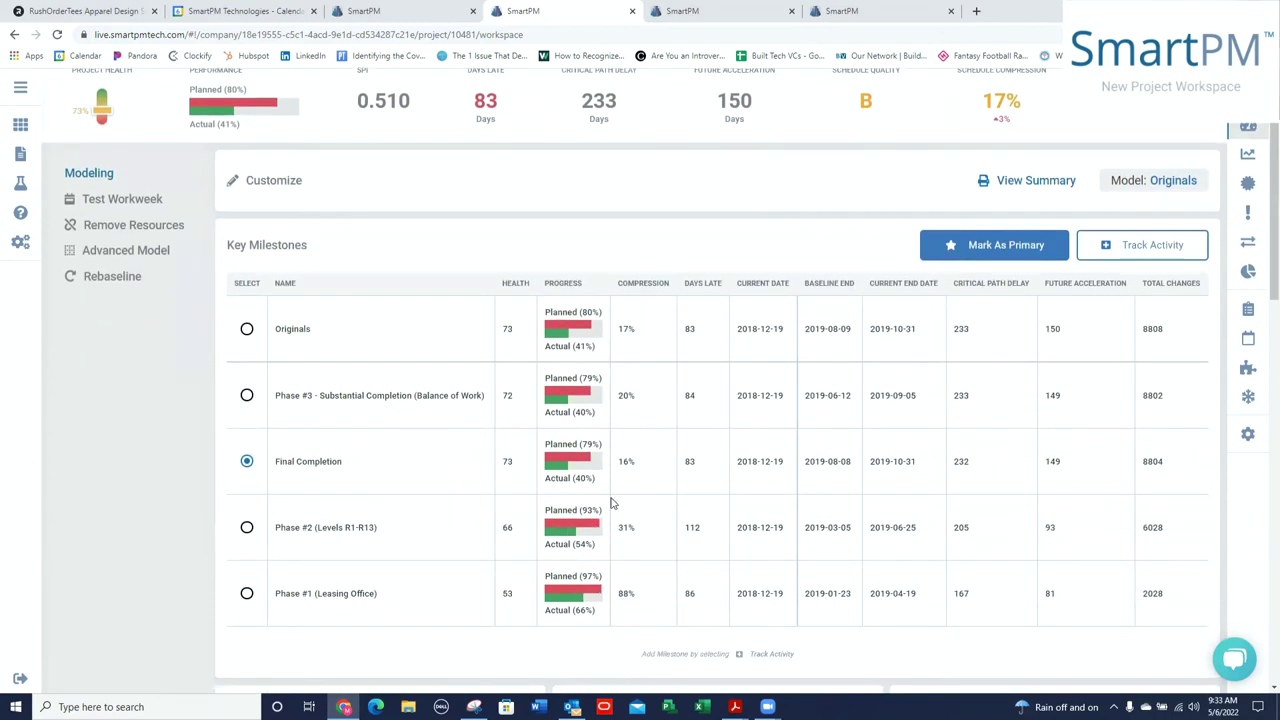
pyautogui.scroll(-2, 310, 430)
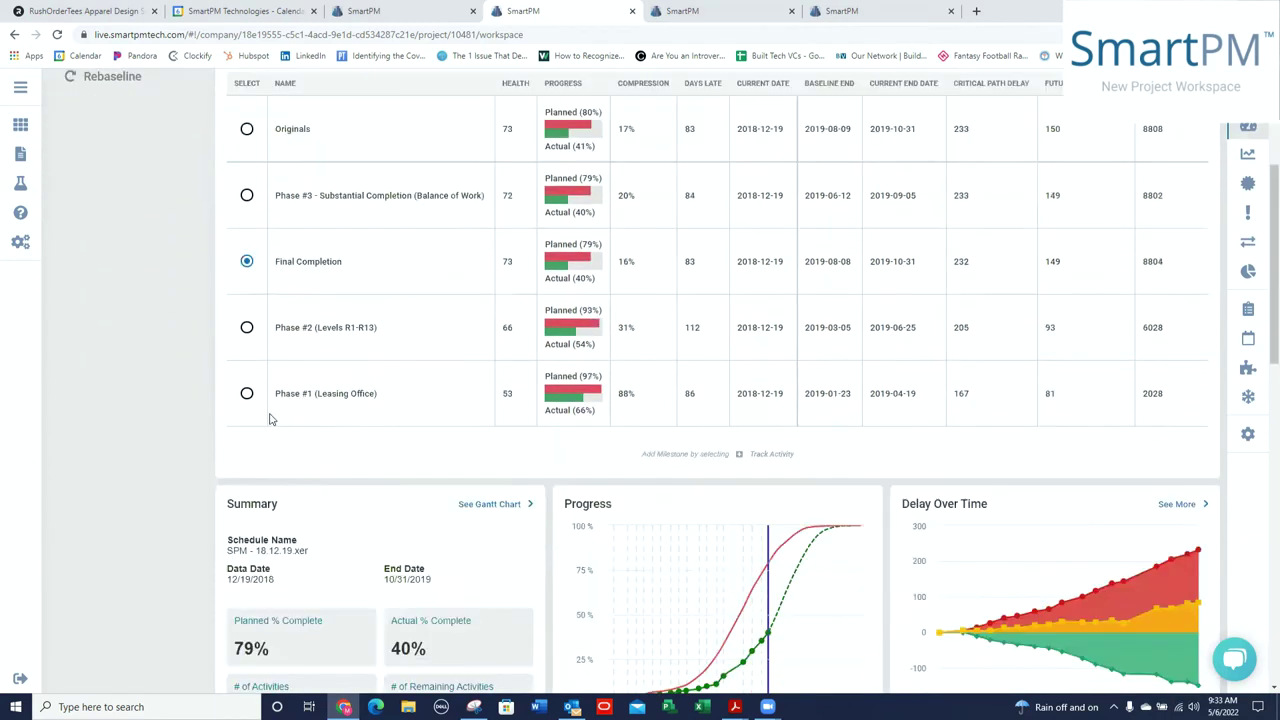
pyautogui.click(247, 328)
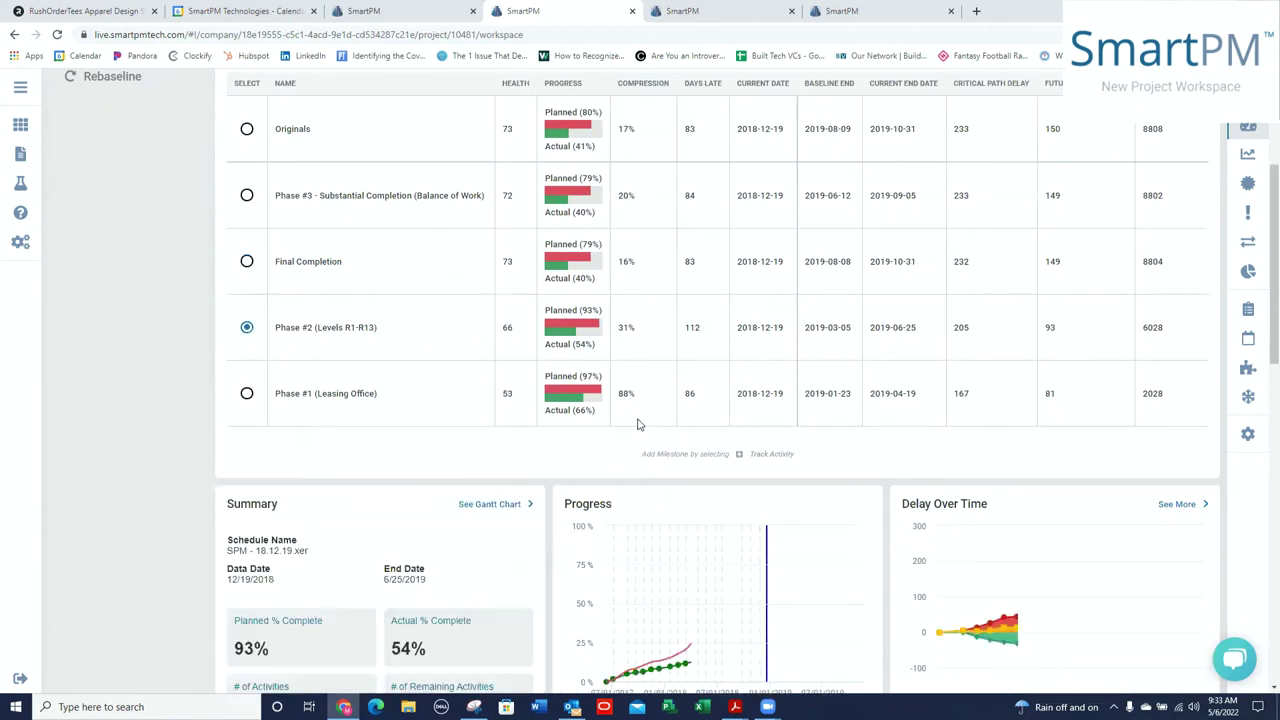
pyautogui.scroll(-2, 640, 423)
pyautogui.scroll(-5, 1080, 440)
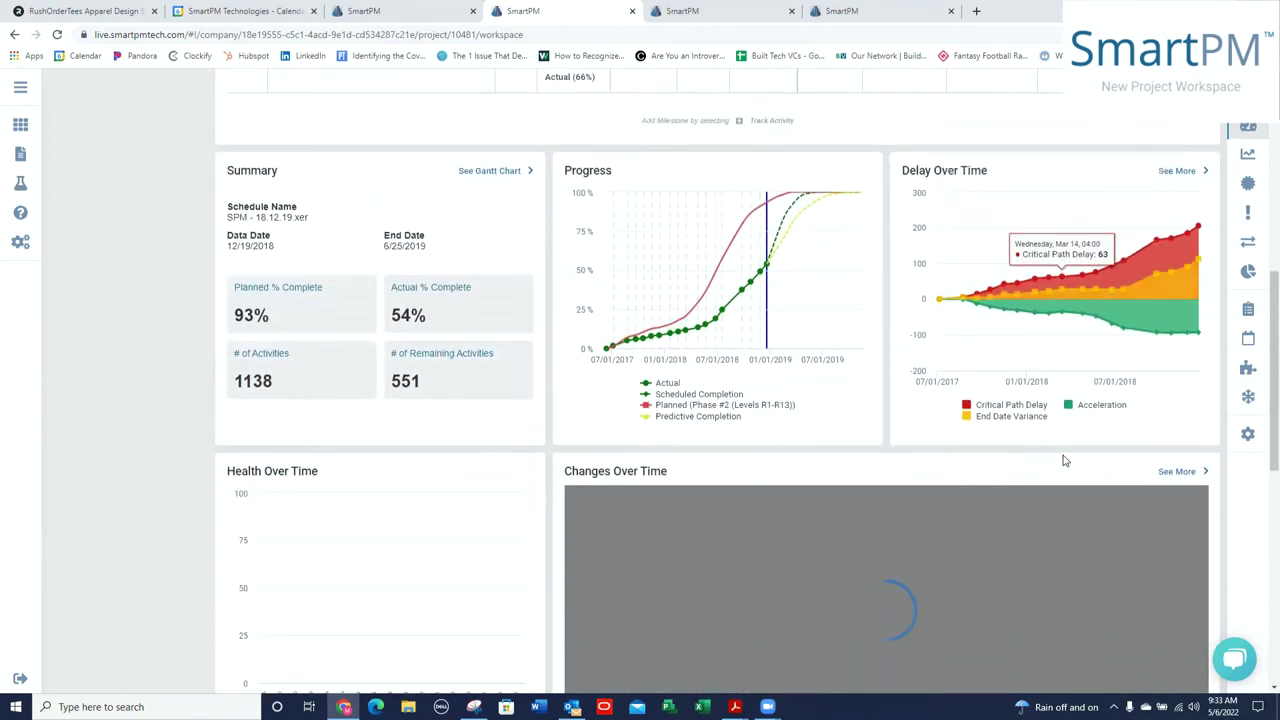
pyautogui.scroll(8, 900, 450)
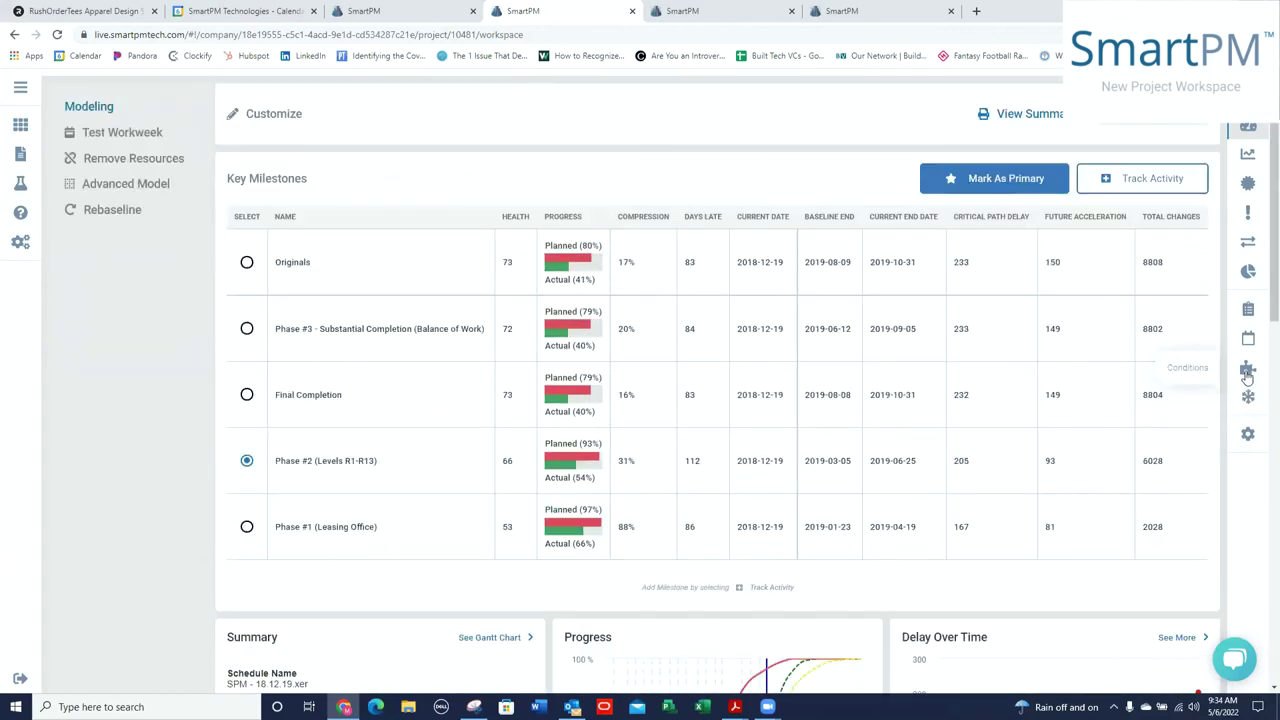
# - View the Conditions page and its change options, then return to the workspace
pyautogui.click(1247, 370)
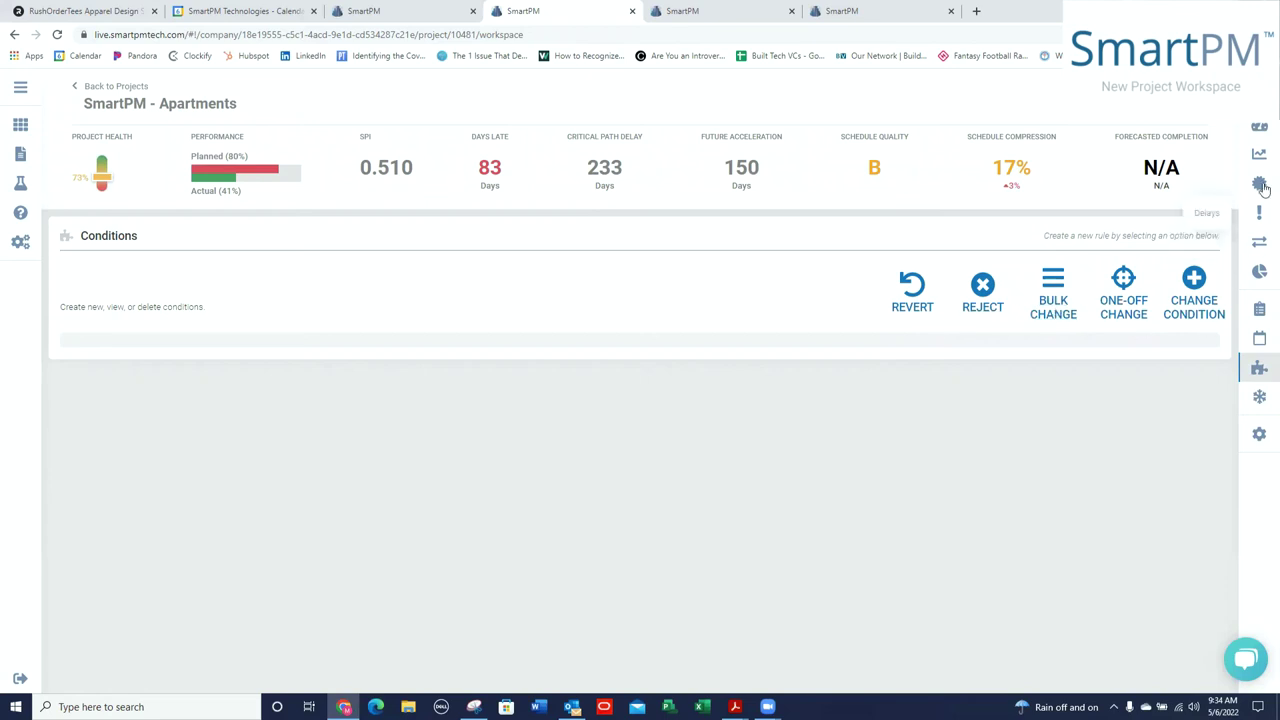
pyautogui.click(1262, 130)
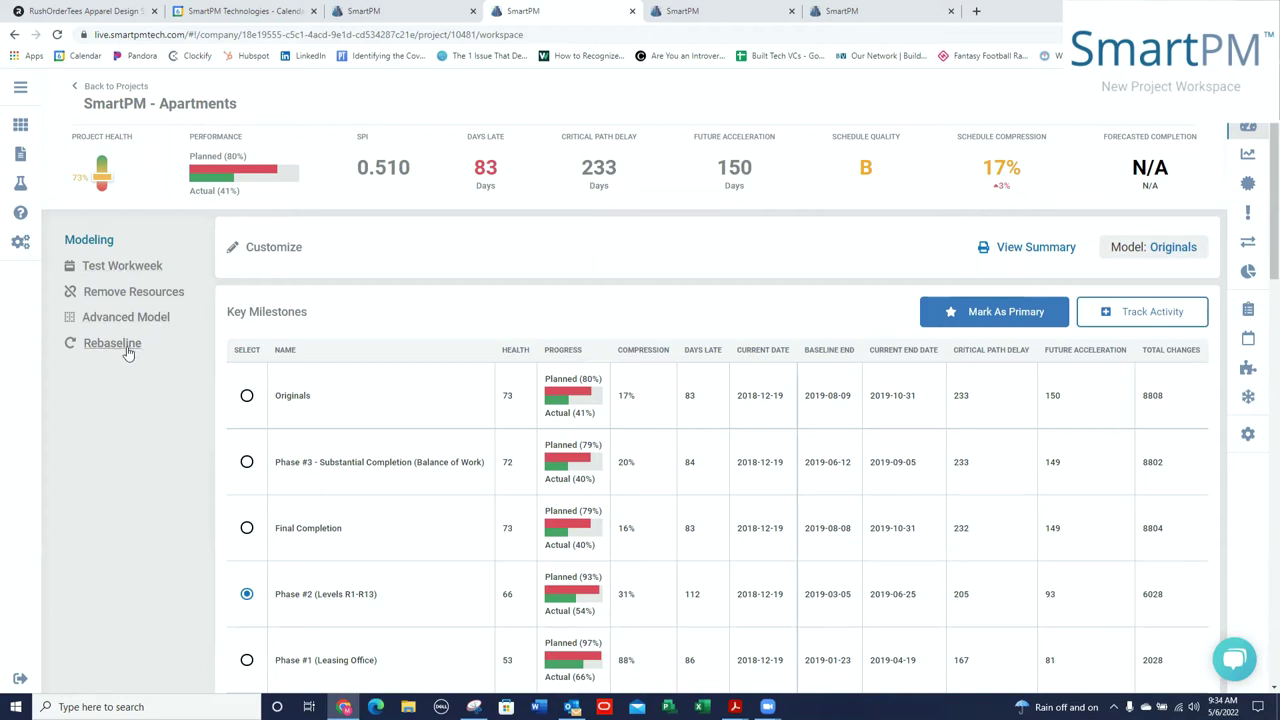
# - Switch the workspace model to Rebaseline - 9-24-2022
pyautogui.click(1178, 251)
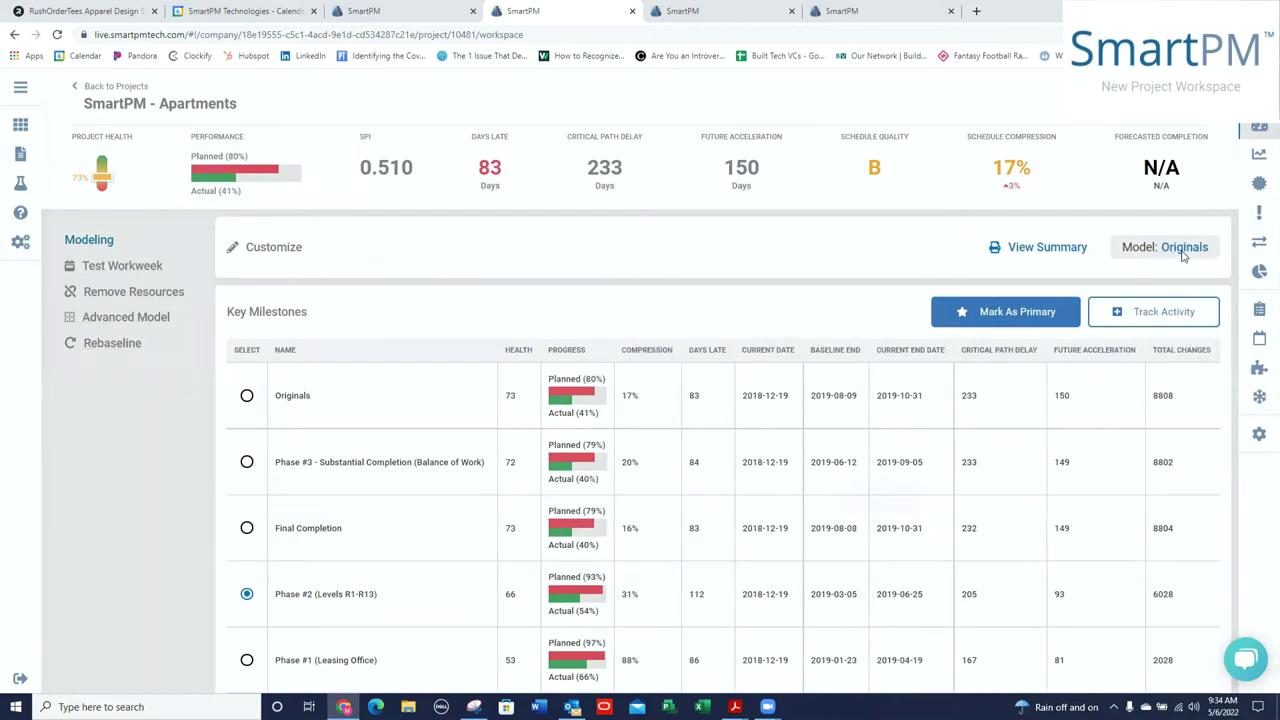
pyautogui.click(375, 416)
pyautogui.click(899, 500)
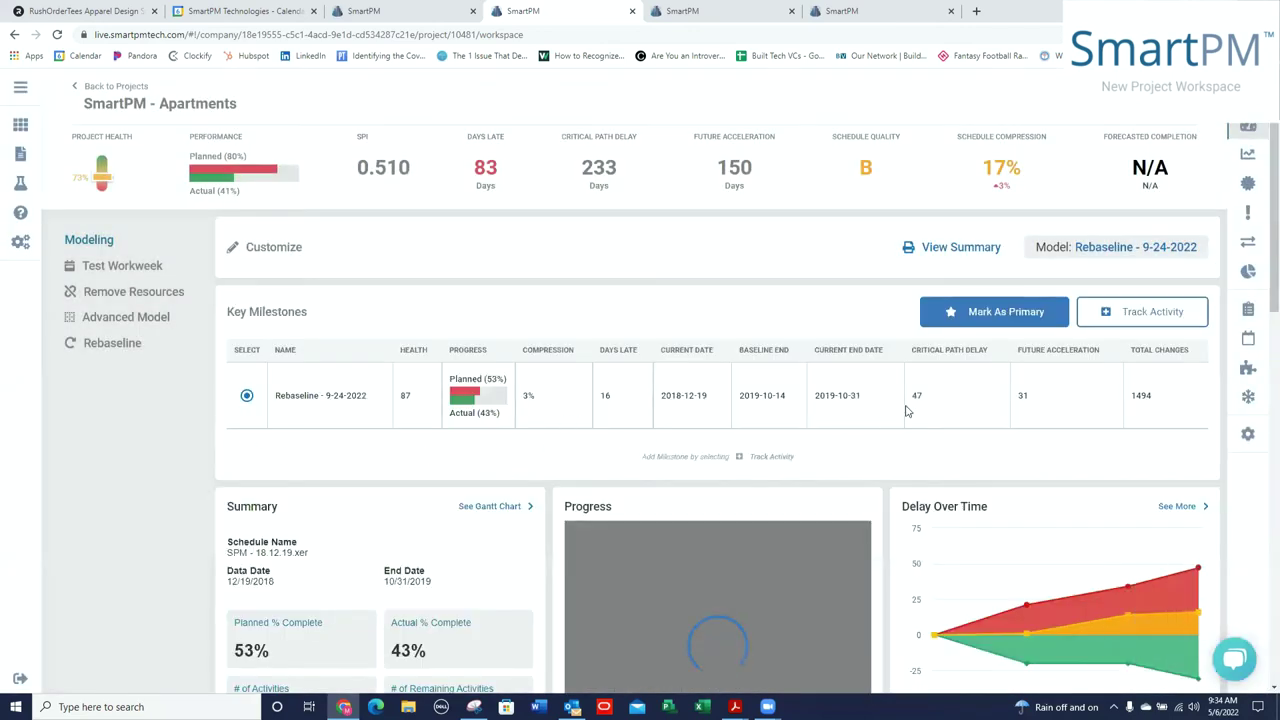
# - Switch the workspace model back to Originals
pyautogui.moveTo(1095, 540)
pyautogui.click(1068, 304)
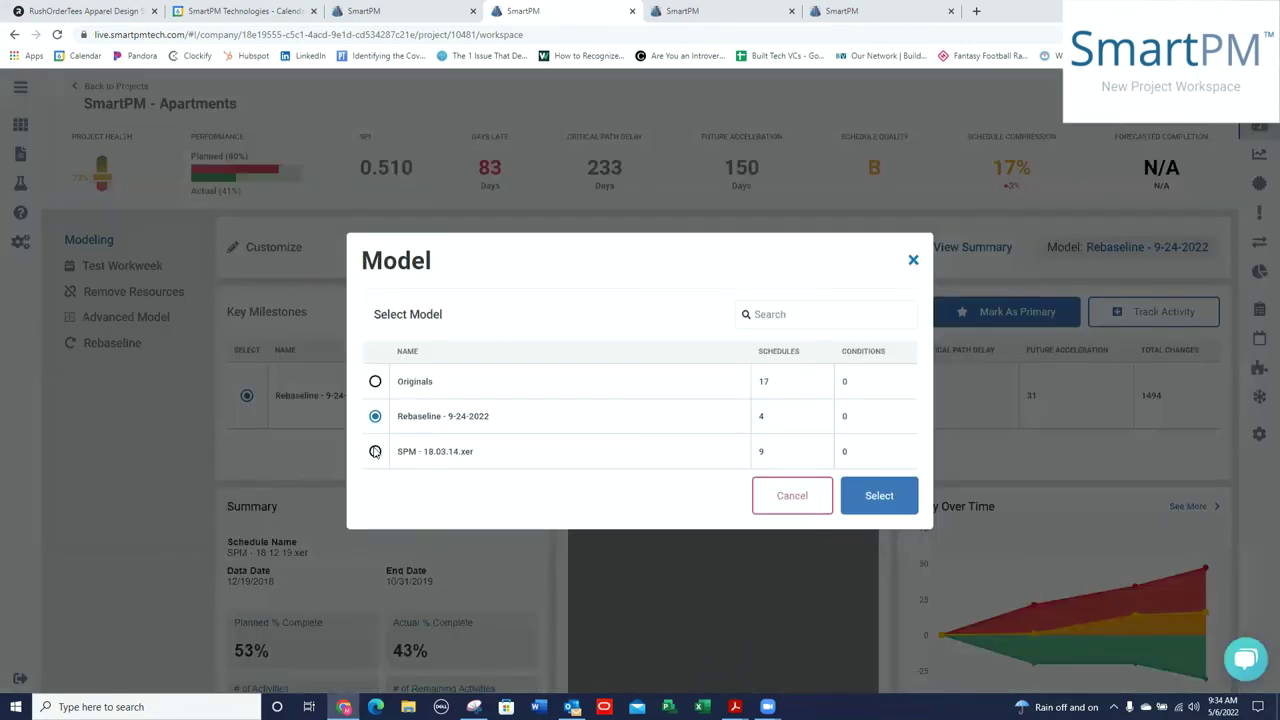
pyautogui.click(376, 381)
pyautogui.click(893, 501)
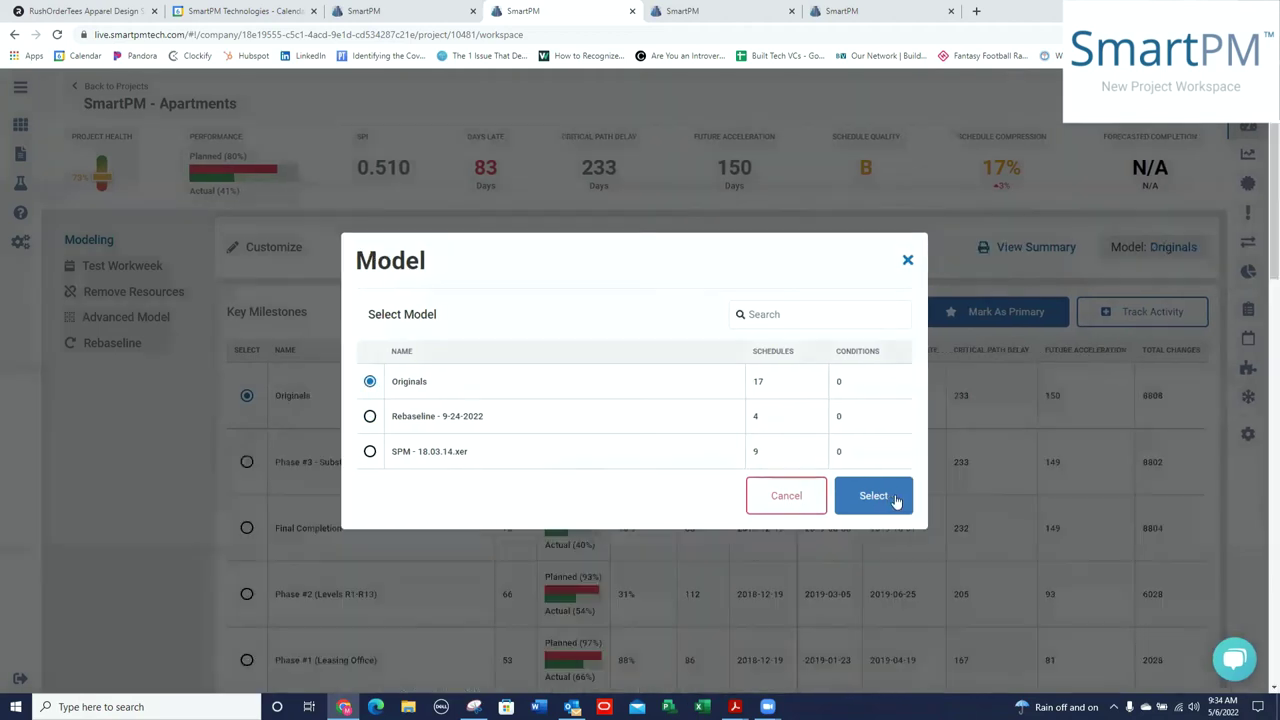
# - Open the Gantt chart from the Summary card and collapse the SmartPM Apartments group to a single row
pyautogui.scroll(-3, 680, 487)
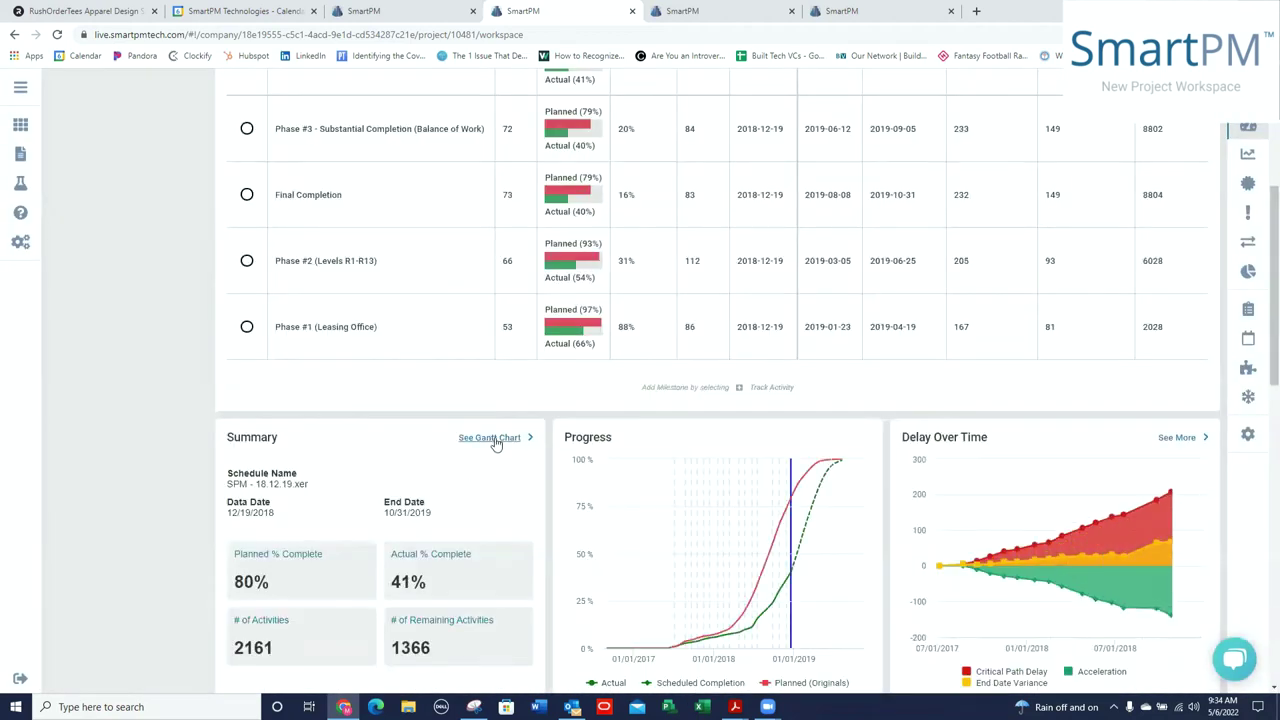
pyautogui.click(498, 440)
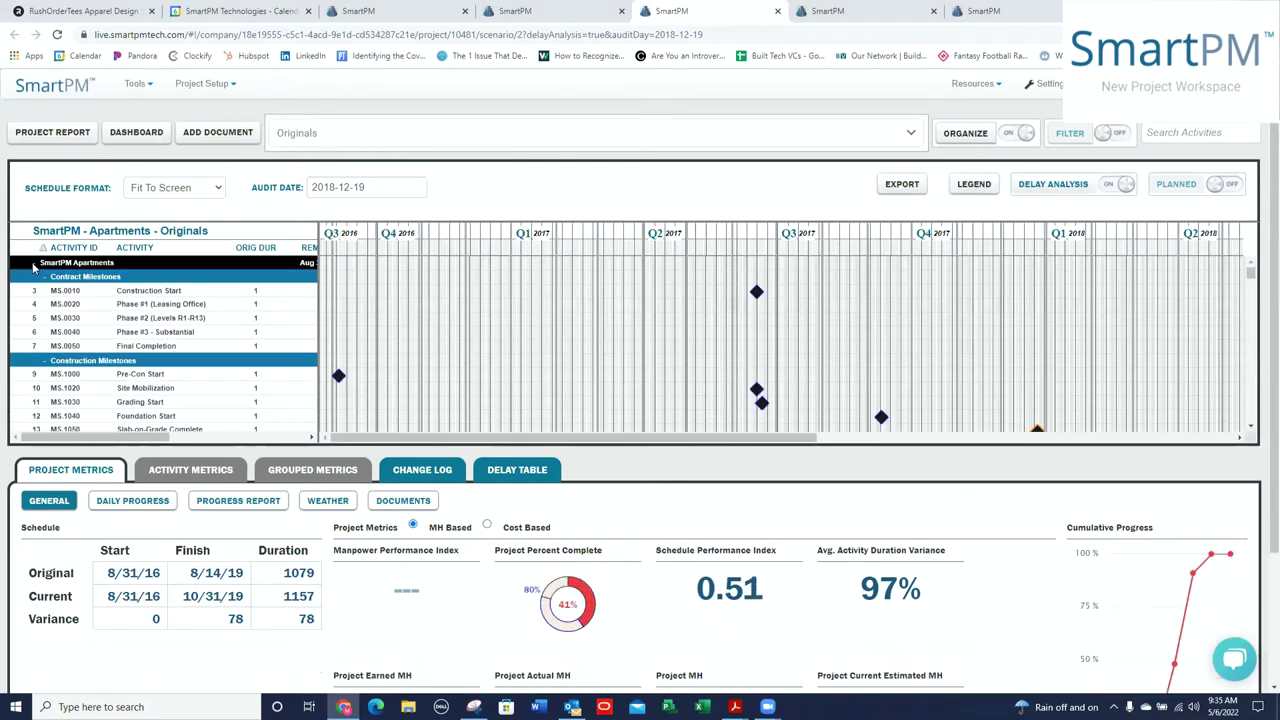
pyautogui.click(35, 263)
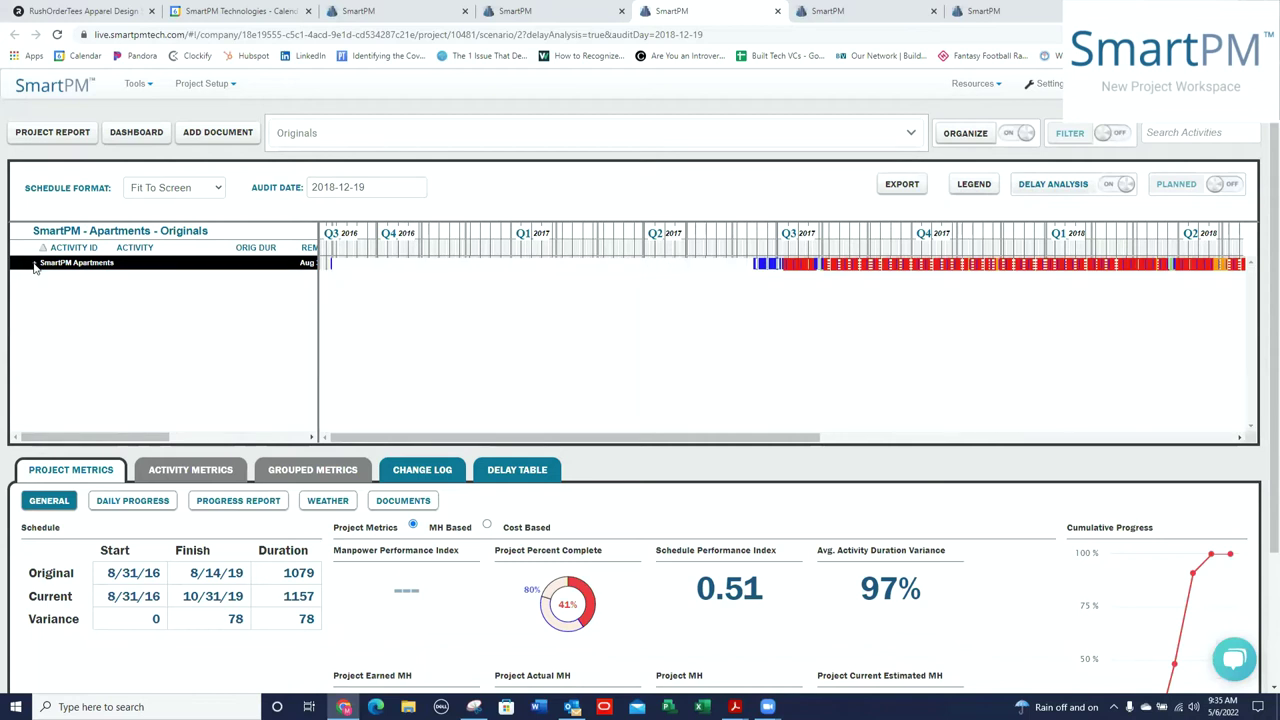
pyautogui.moveTo(683, 441)
pyautogui.mouseDown()
pyautogui.moveTo(959, 441)
pyautogui.moveTo(687, 459)
pyautogui.moveTo(754, 469)
pyautogui.moveTo(722, 462)
pyautogui.mouseUp()
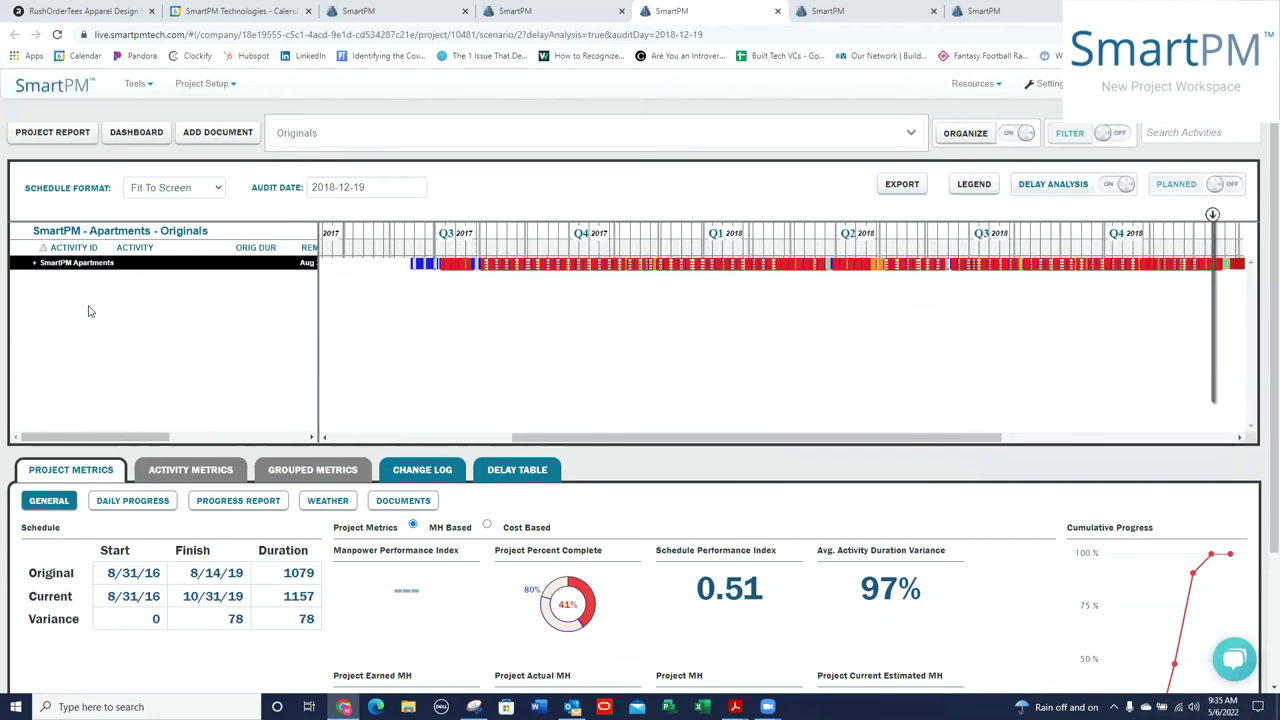
# - Expand the SmartPM Apartments and Construction groups and make the Gantt chart area taller
pyautogui.click(35, 264)
pyautogui.click(45, 304)
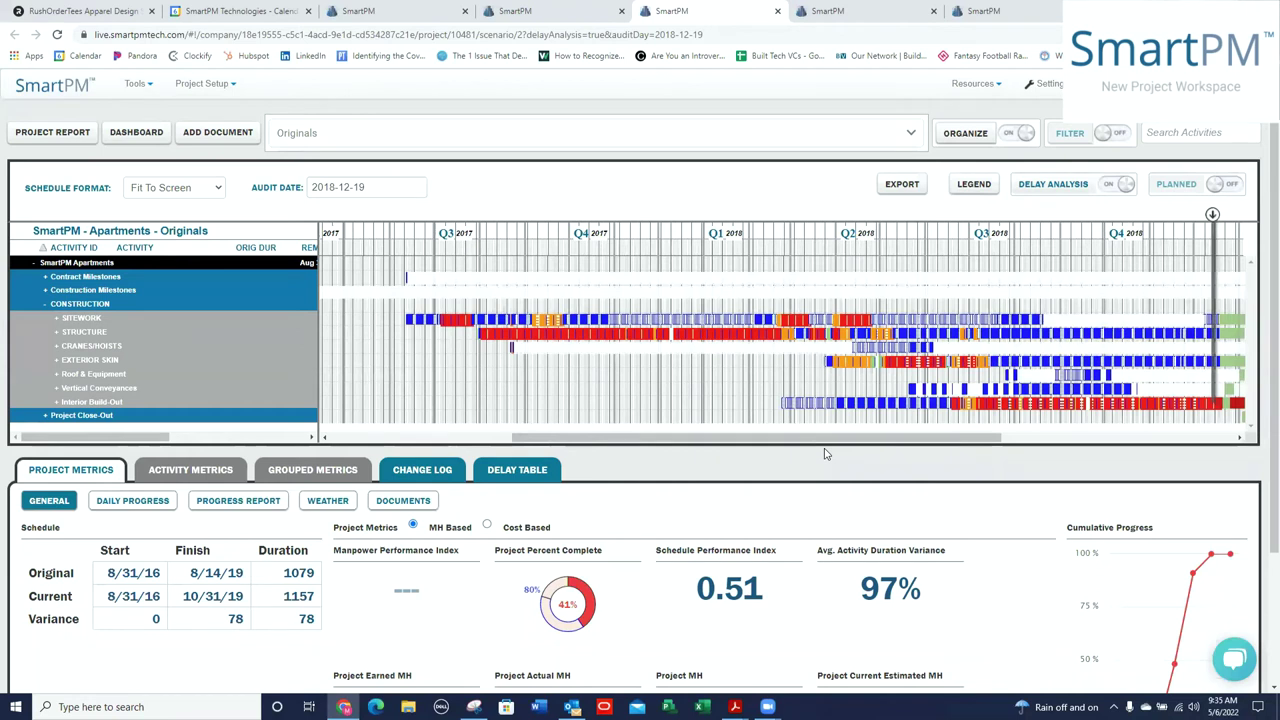
pyautogui.moveTo(824, 444); pyautogui.dragTo(830, 556)
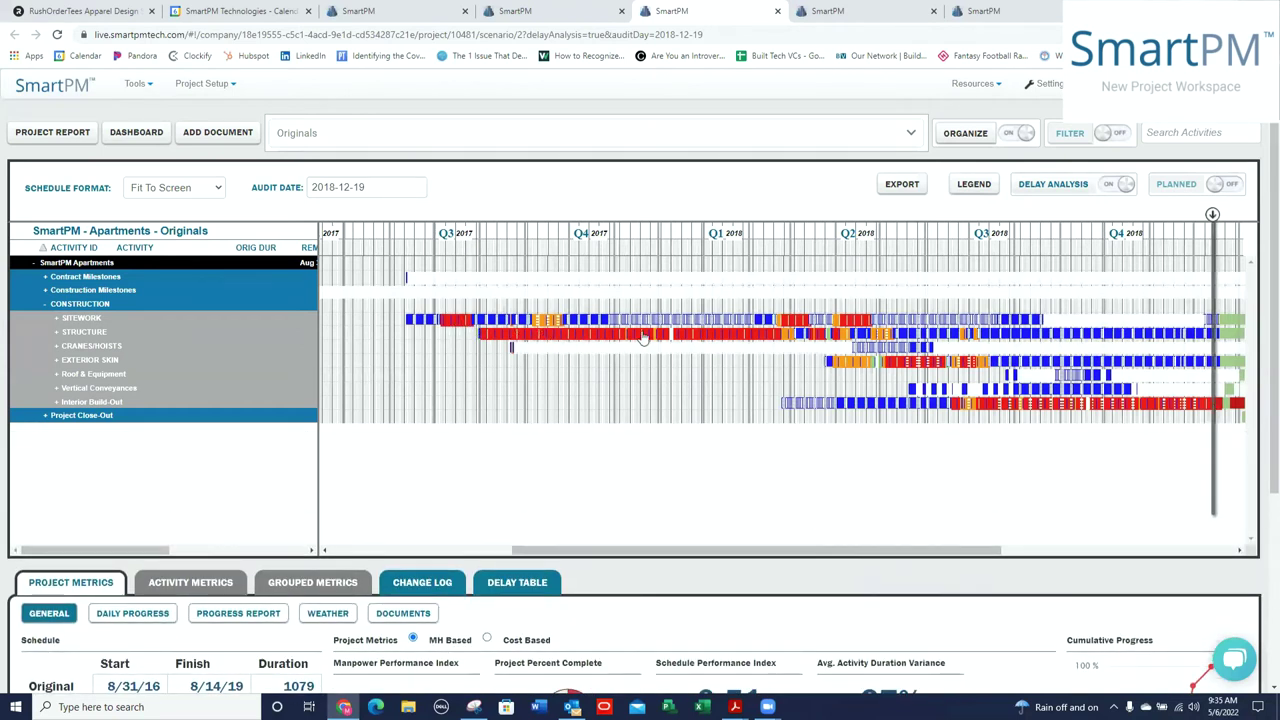
# - Expand Interior Build-Out, Residential Floors and Remaining Floors (Phase 3) to show the individual floors in the Gantt chart
pyautogui.click(57, 402)
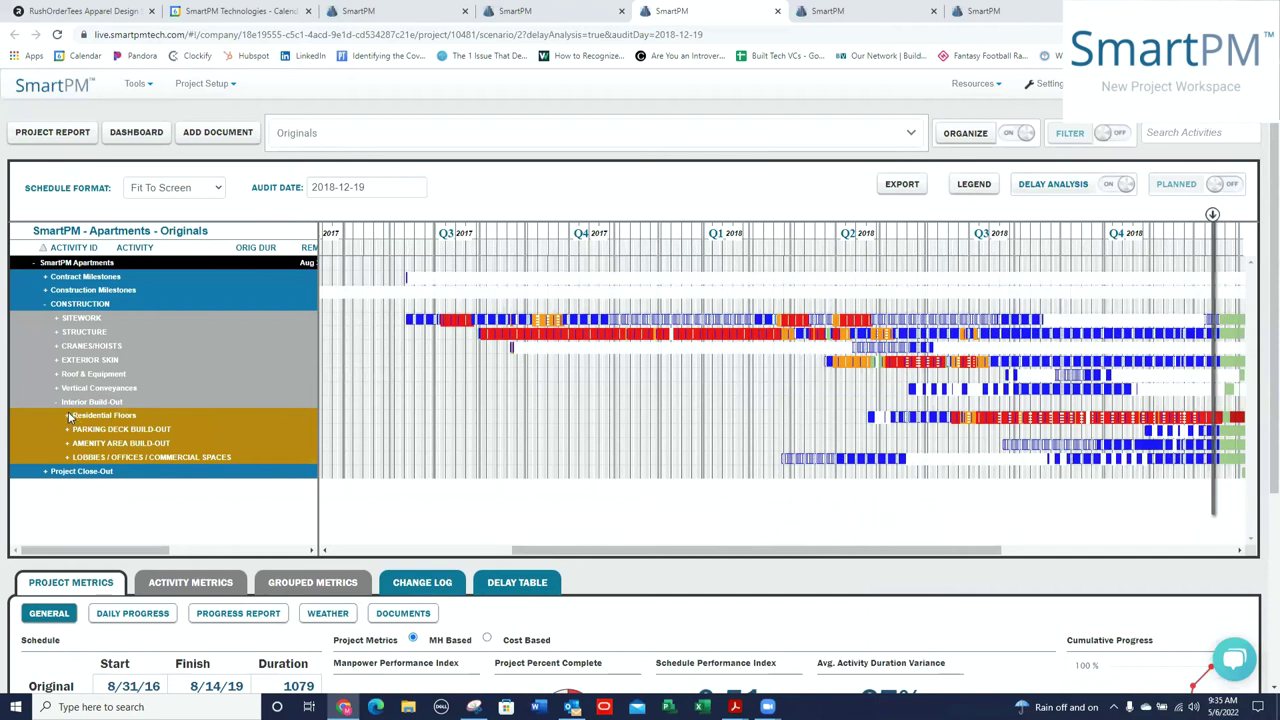
pyautogui.click(66, 415)
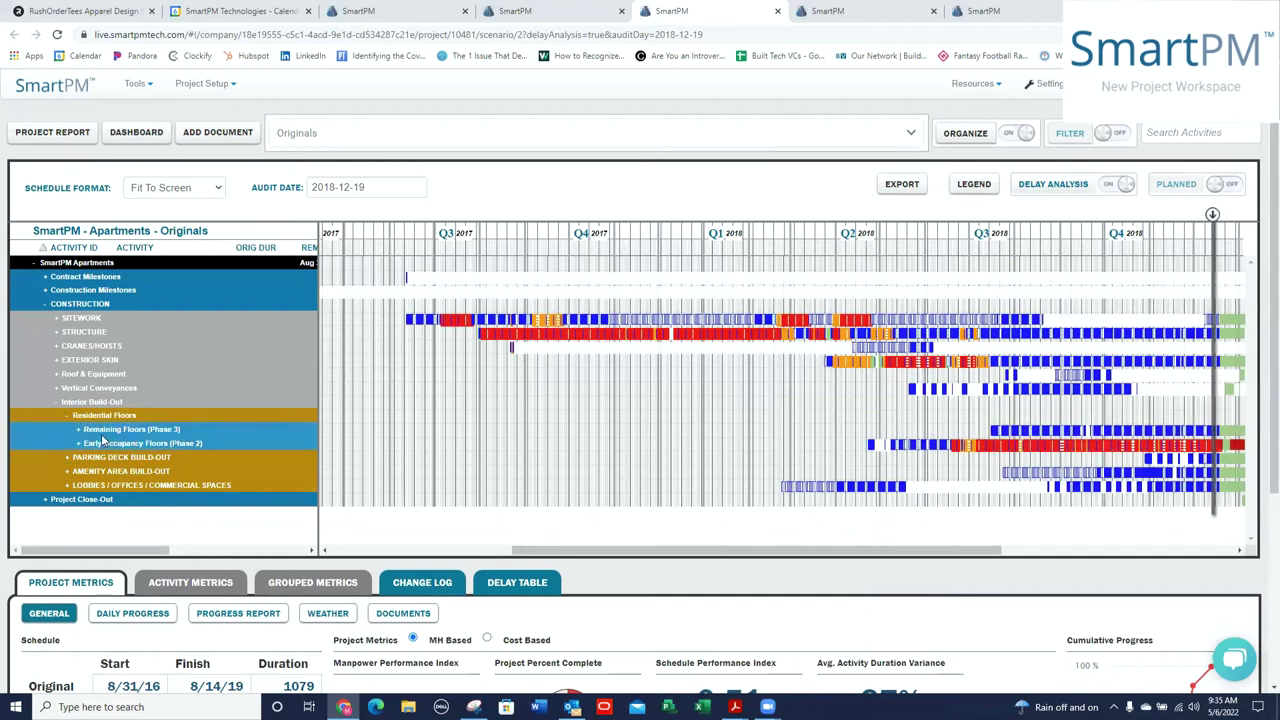
pyautogui.click(78, 432)
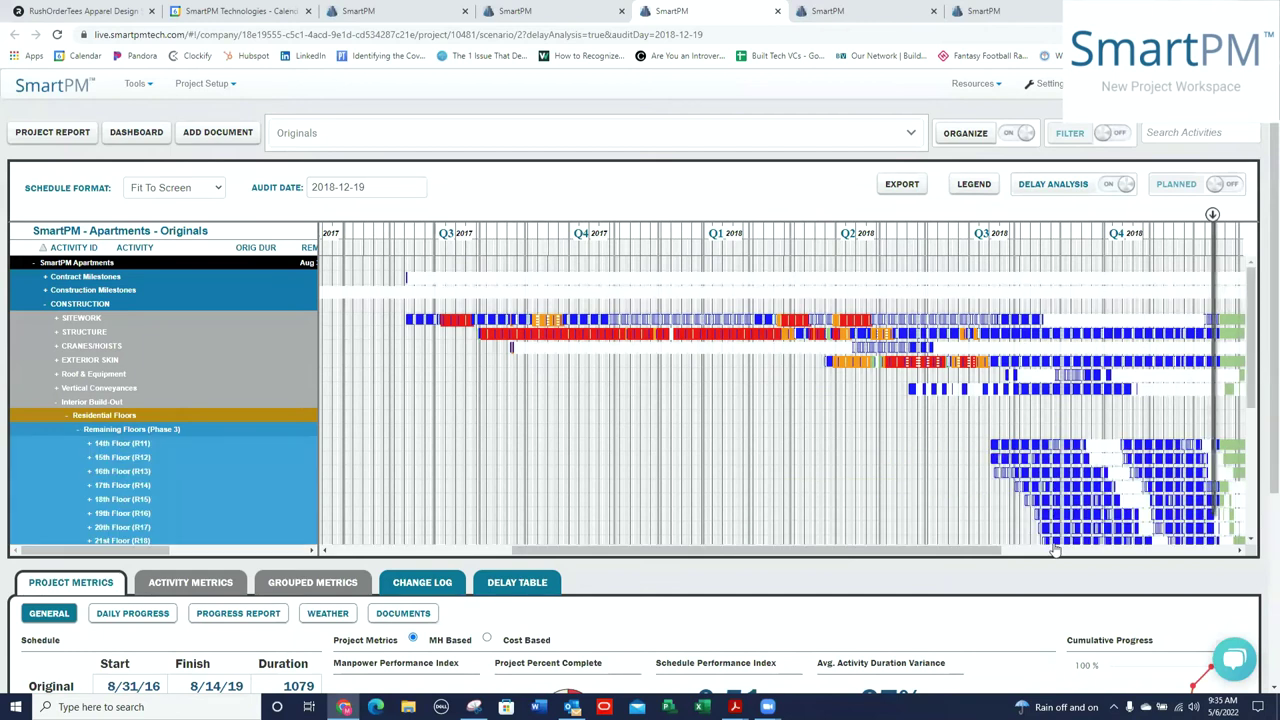
# - Enlarge the Gantt chart area, bring the 2018–2019 quarters into view, and expand the Project Close-Out group
pyautogui.moveTo(1059, 556); pyautogui.dragTo(1060, 594)
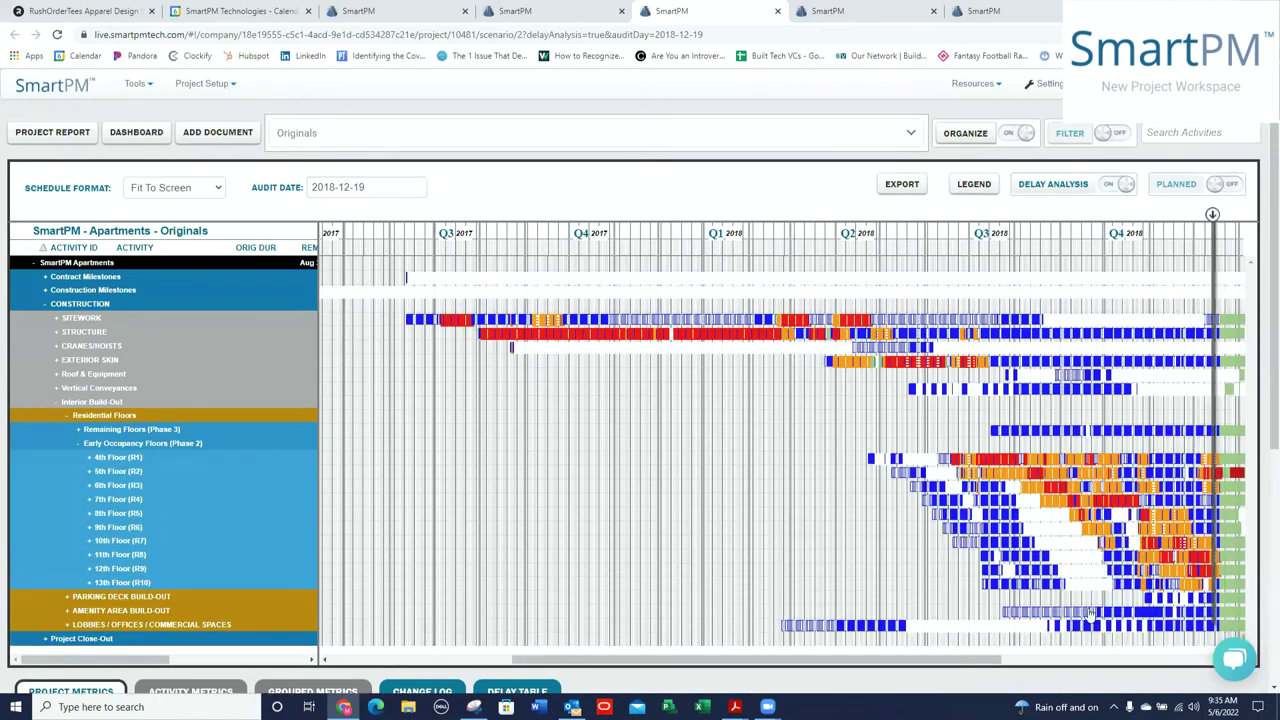
pyautogui.moveTo(991, 661); pyautogui.dragTo(1135, 662)
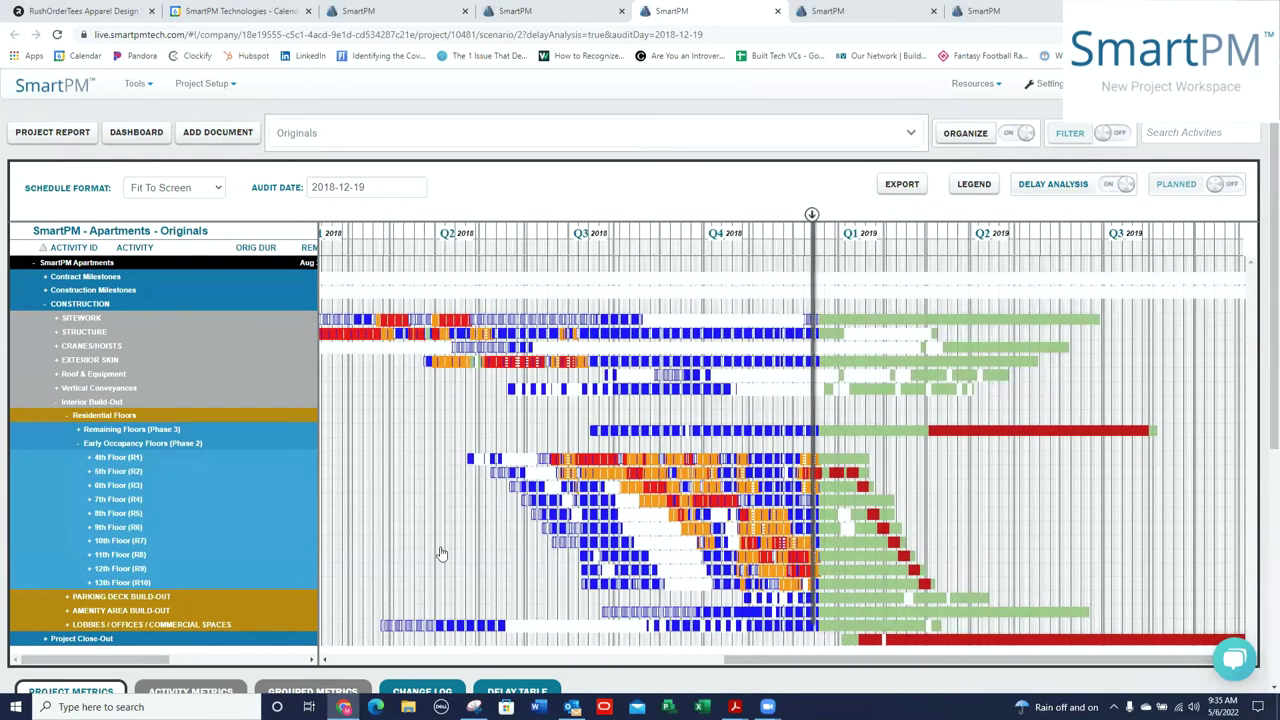
pyautogui.scroll(-1, 1262, 383)
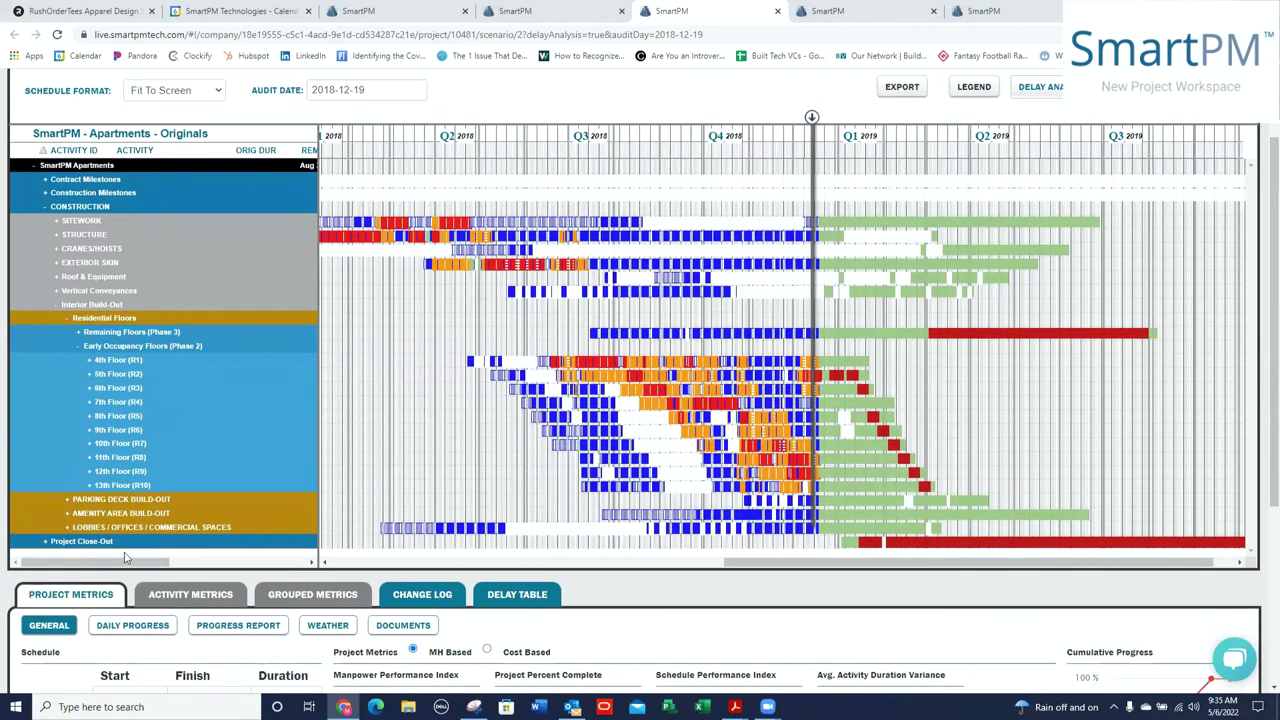
pyautogui.click(45, 541)
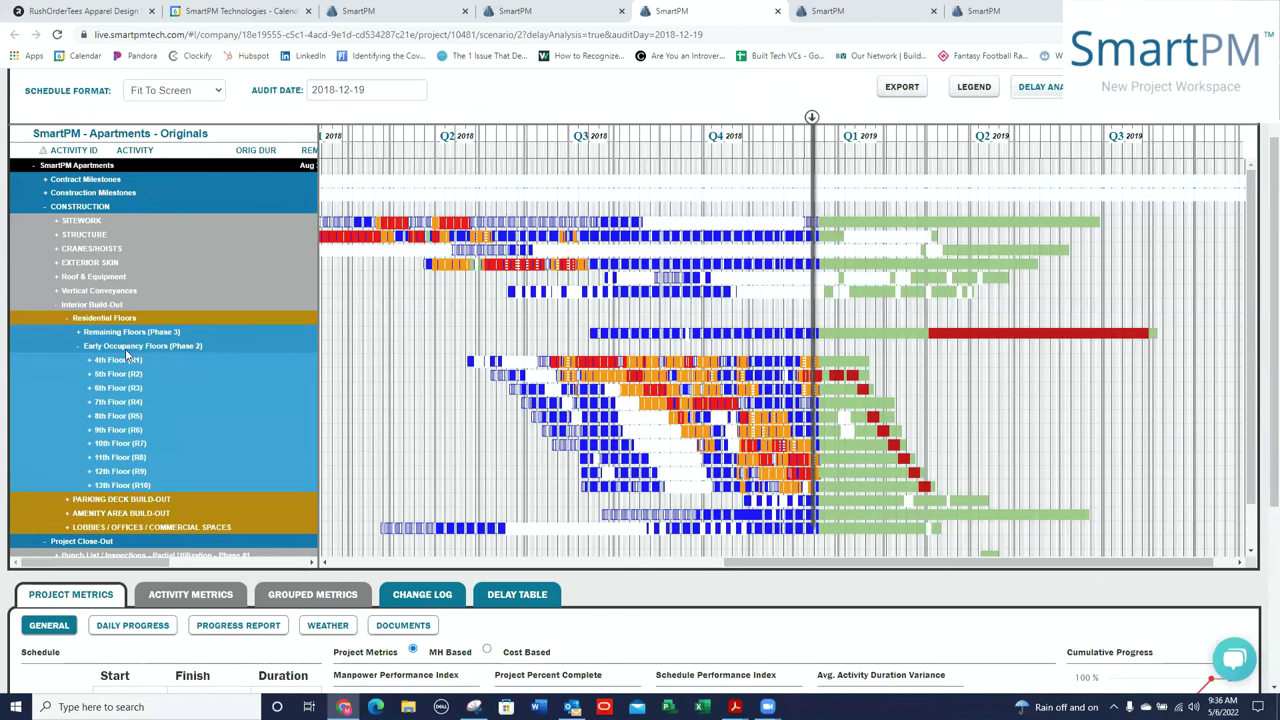
pyautogui.scroll(1, 525, 358)
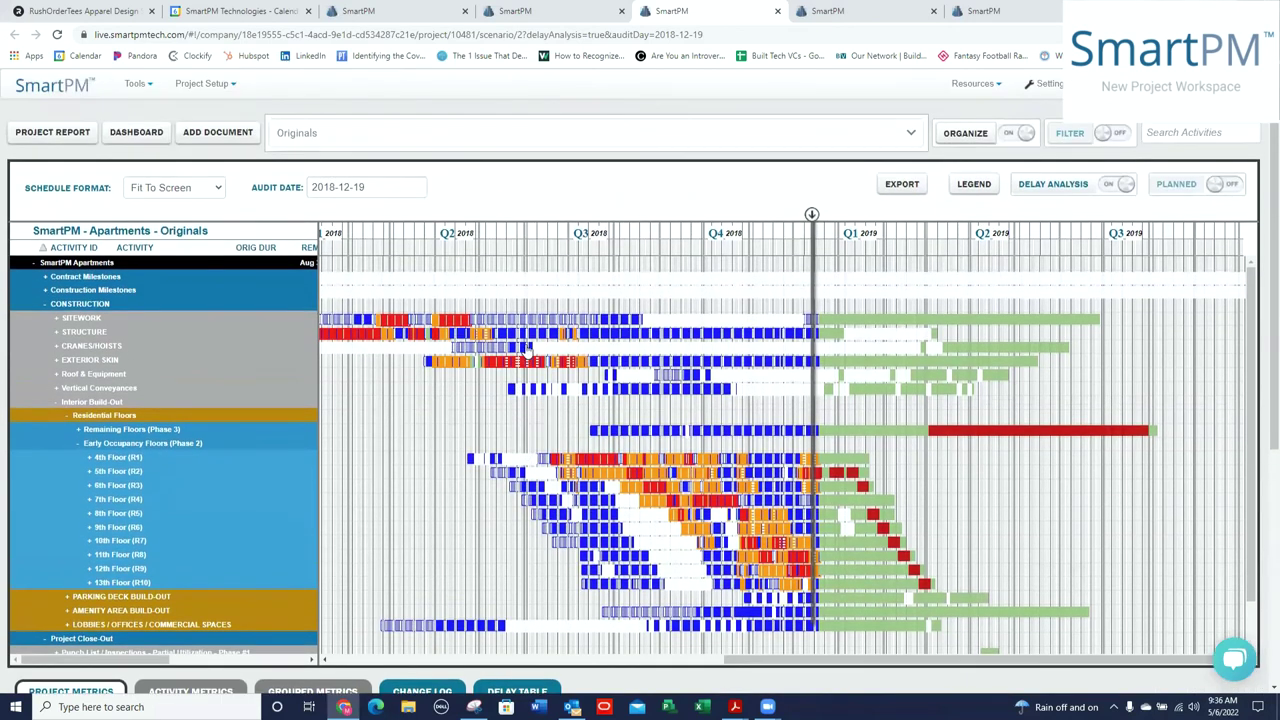
# - Reduce the page zoom and switch the Gantt chart's model from Originals to Phase #2 (Levels R1-R13)
pyautogui.click(912, 137)
pyautogui.click(912, 137)
pyautogui.hotkey('ctrl', '-')
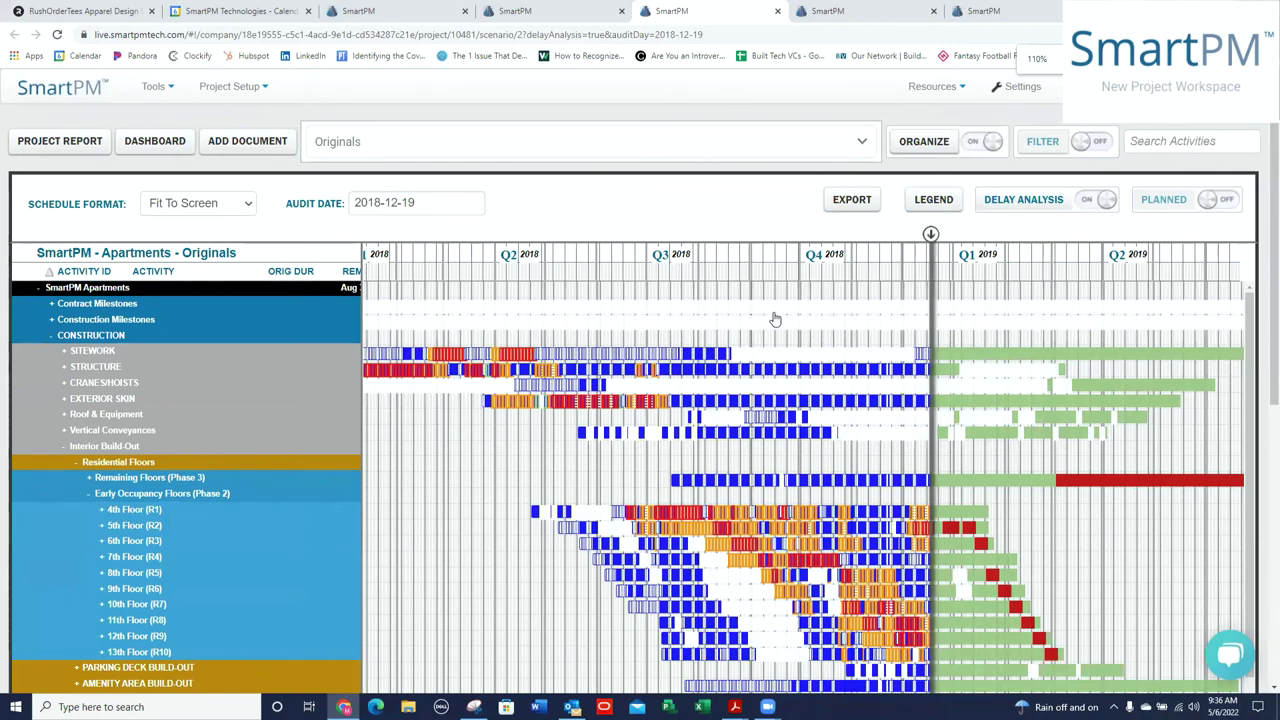
pyautogui.hotkey('ctrl', '-')
pyautogui.hotkey('ctrl', '-')
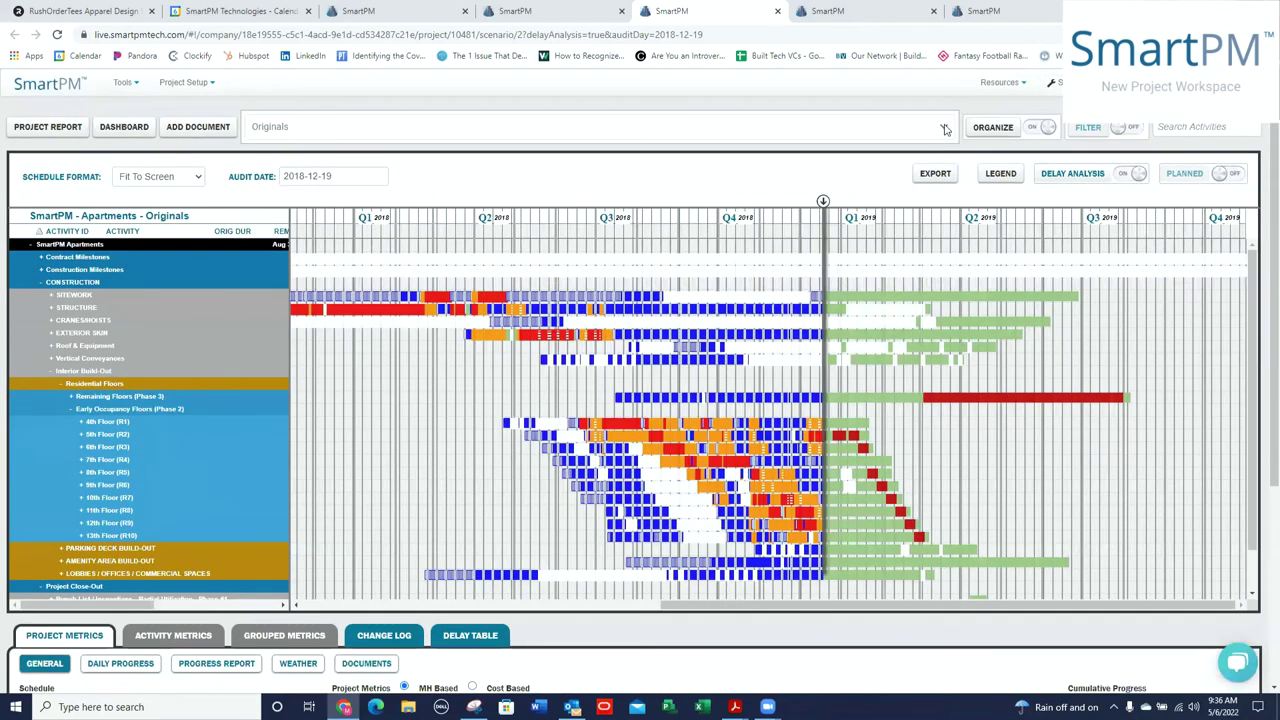
pyautogui.click(945, 129)
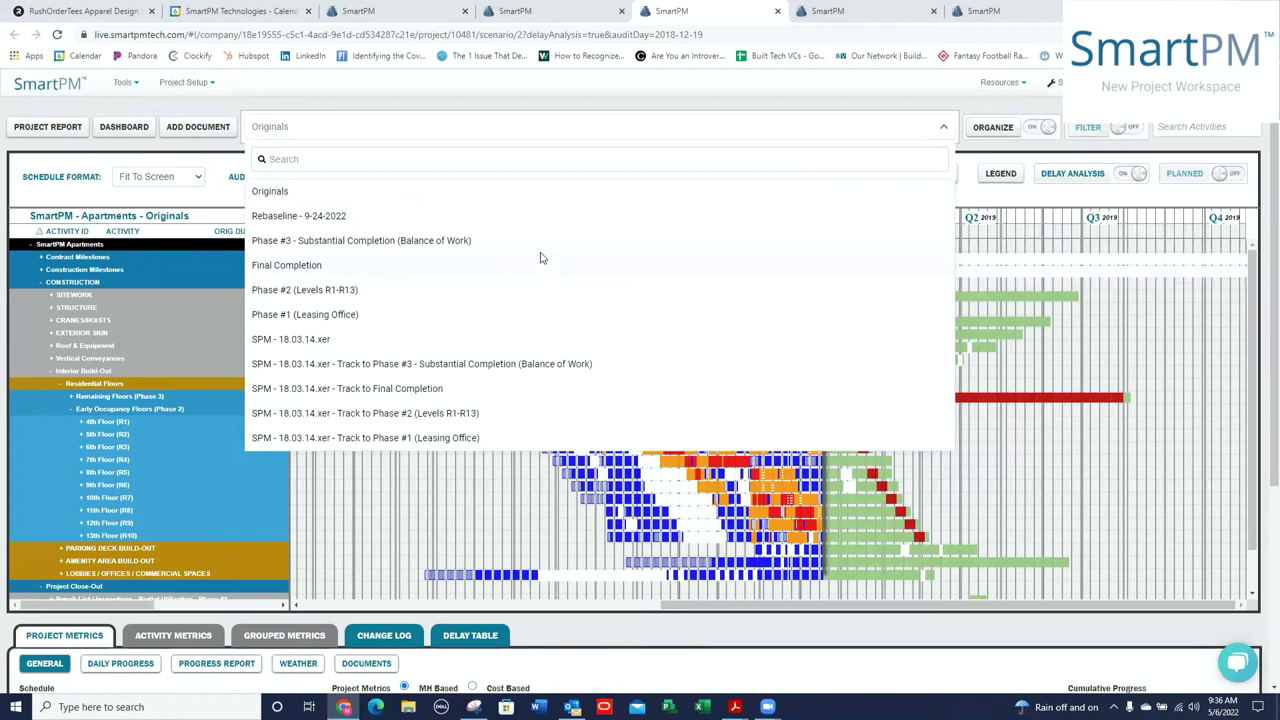
pyautogui.click(533, 290)
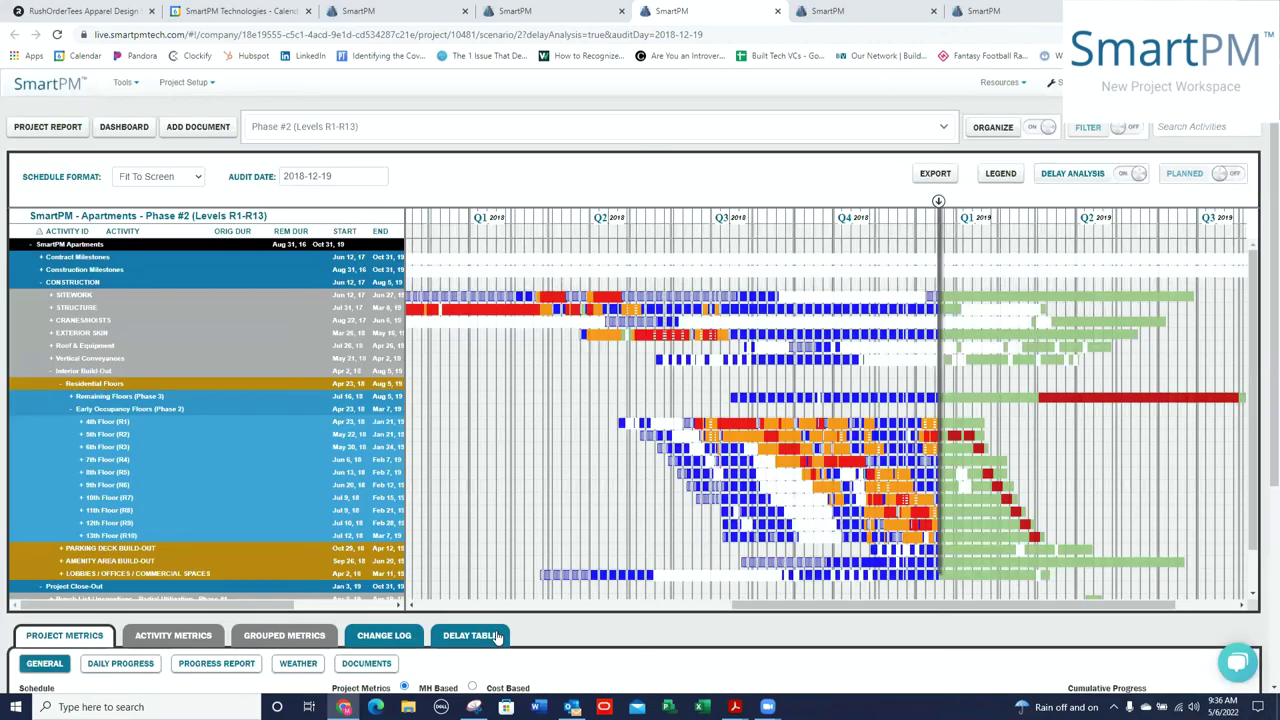
# - Collapse the Phase #2 Gantt chart to the SmartPM Apartments row, and reopen it down to the Construction subgroups
pyautogui.click(30, 246)
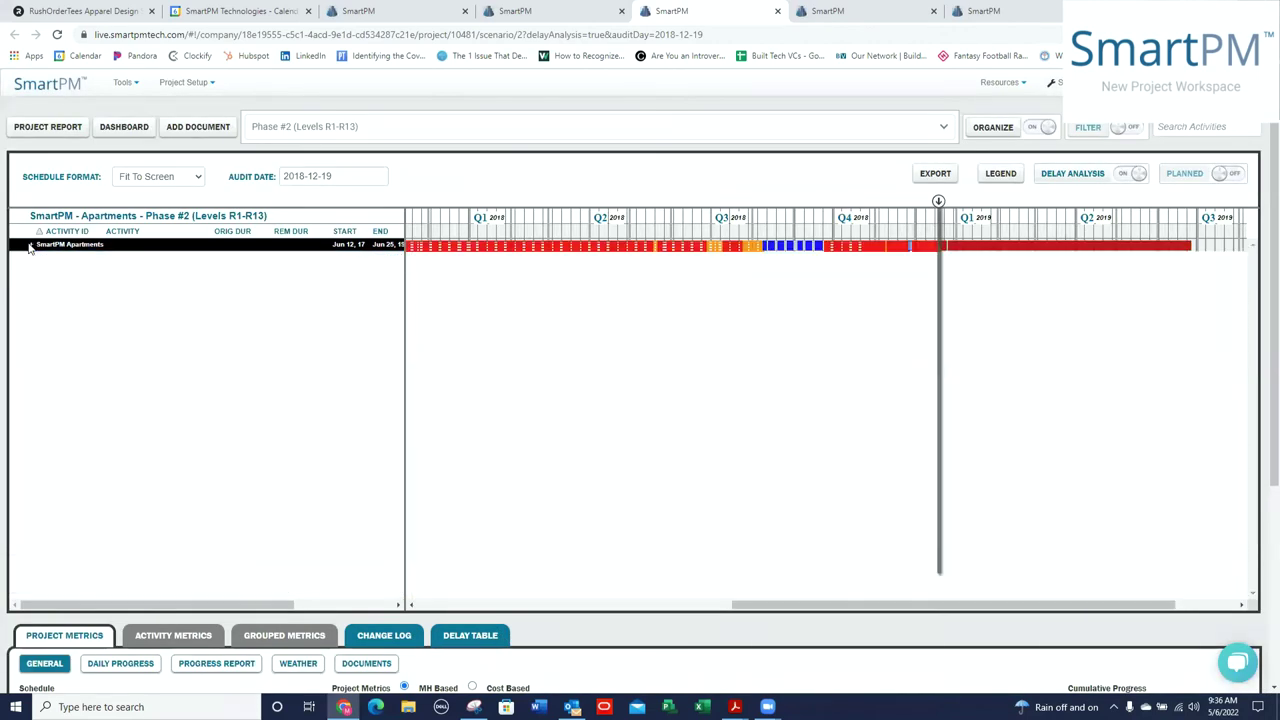
pyautogui.click(30, 246)
pyautogui.click(43, 283)
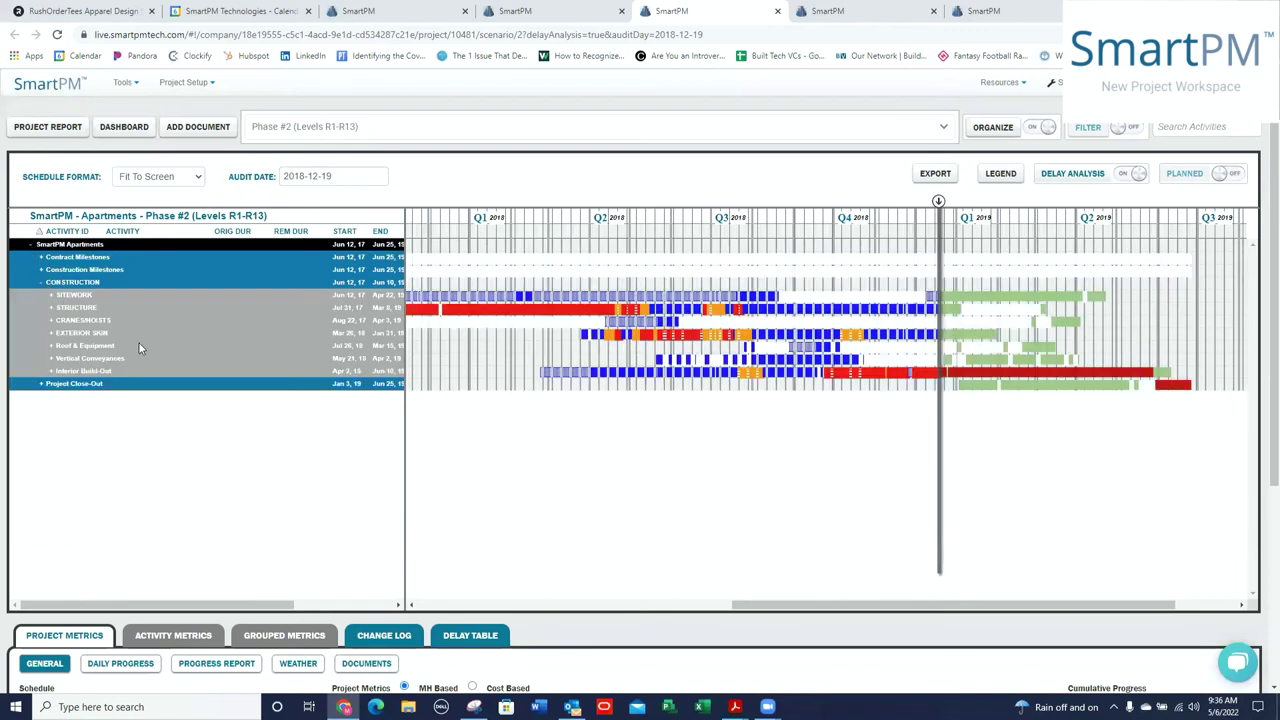
# - Expand Interior Build-Out, Residential Floors, Remaining Floors (Phase 3) and Early Occupancy Floors (Phase 2) to show the individual floors
pyautogui.click(52, 372)
pyautogui.click(60, 385)
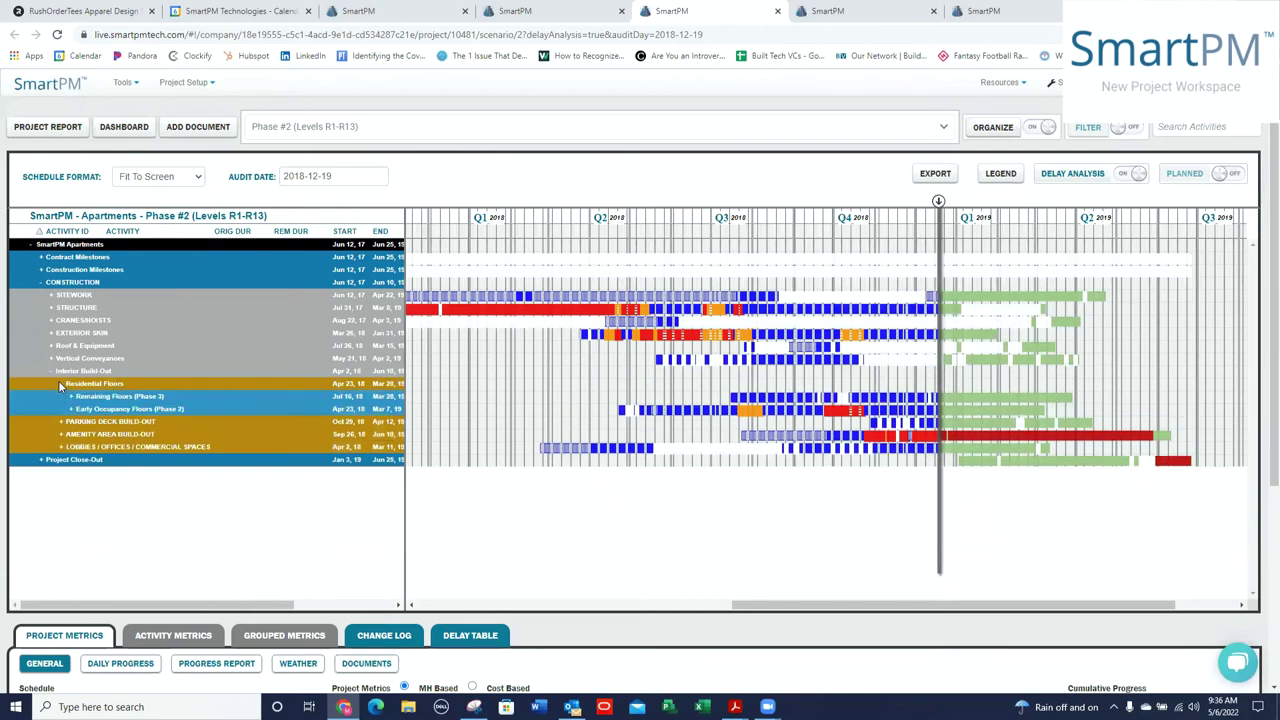
pyautogui.click(71, 397)
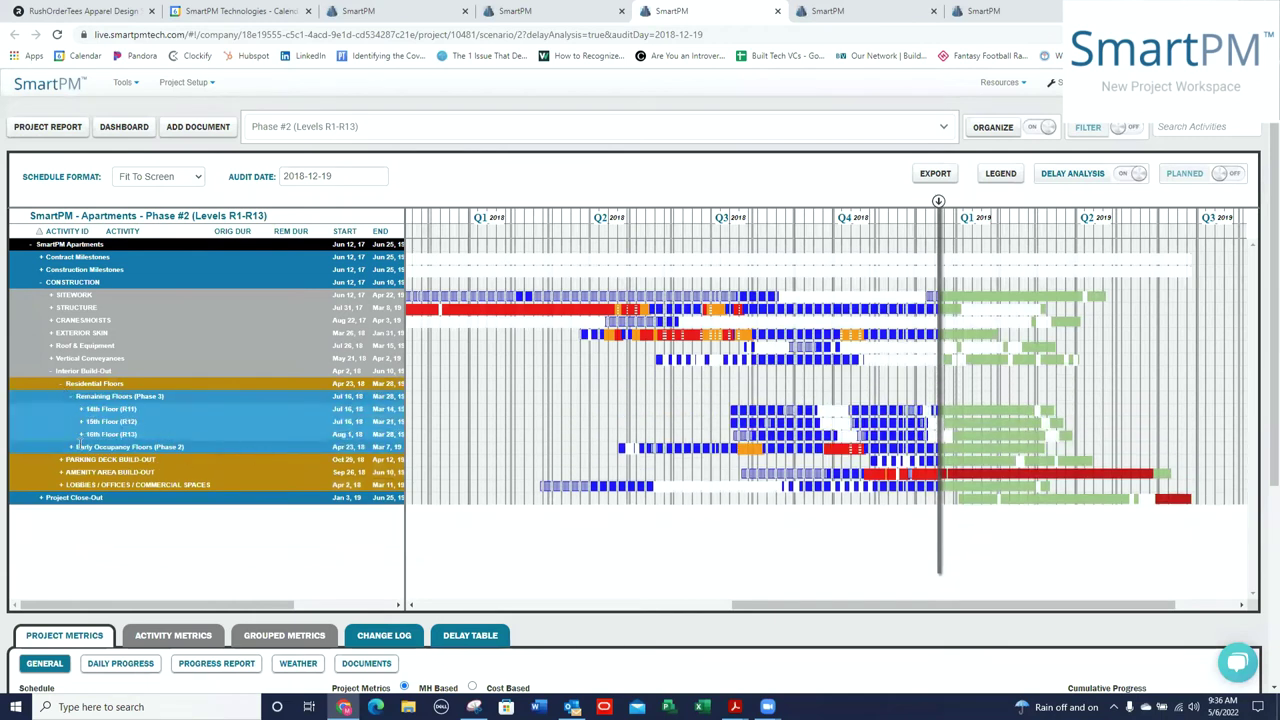
pyautogui.click(70, 449)
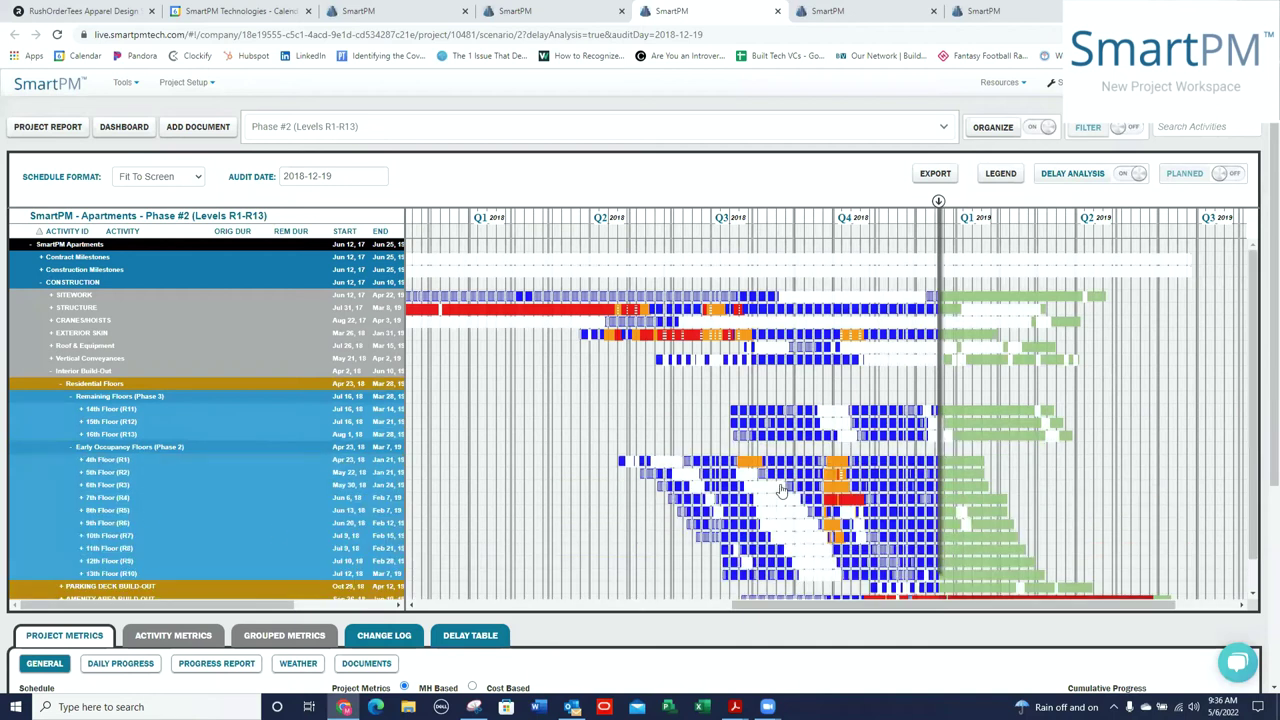
pyautogui.scroll(-1, 975, 488)
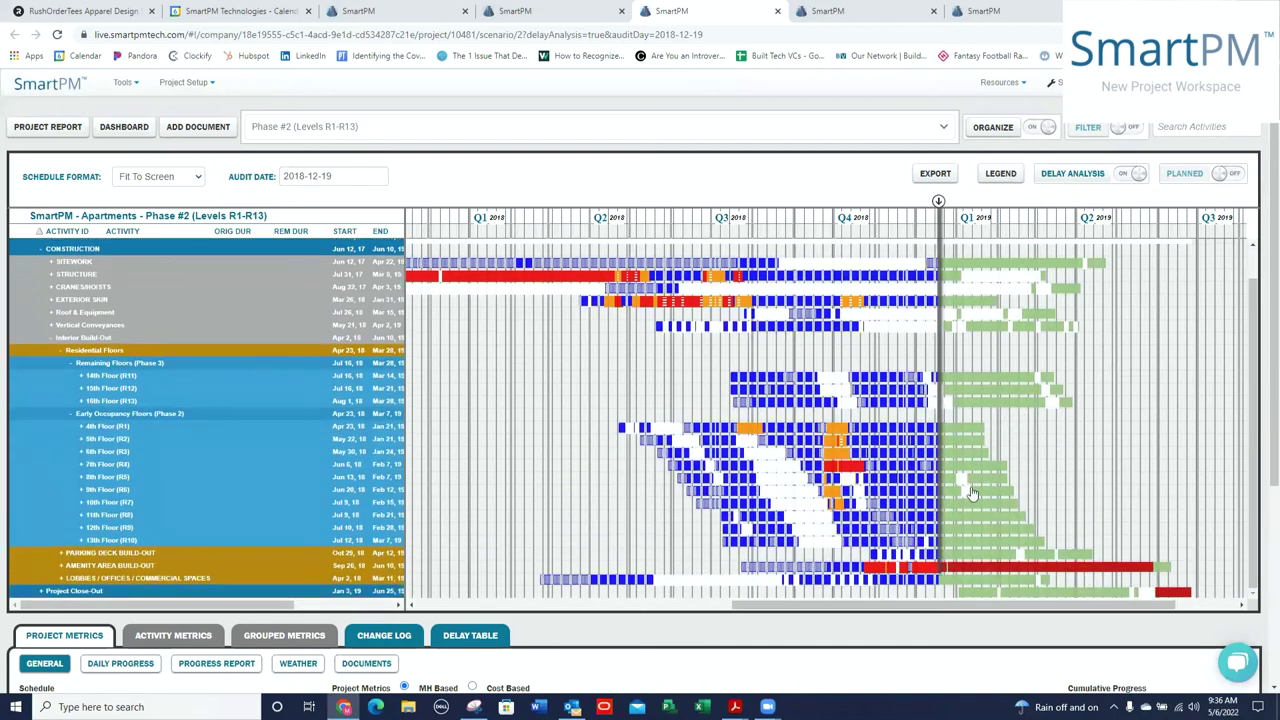
# - Expand Amenity Area Build-Out and briefly open Pool & Amenity Area to inspect its individual activities
pyautogui.click(62, 566)
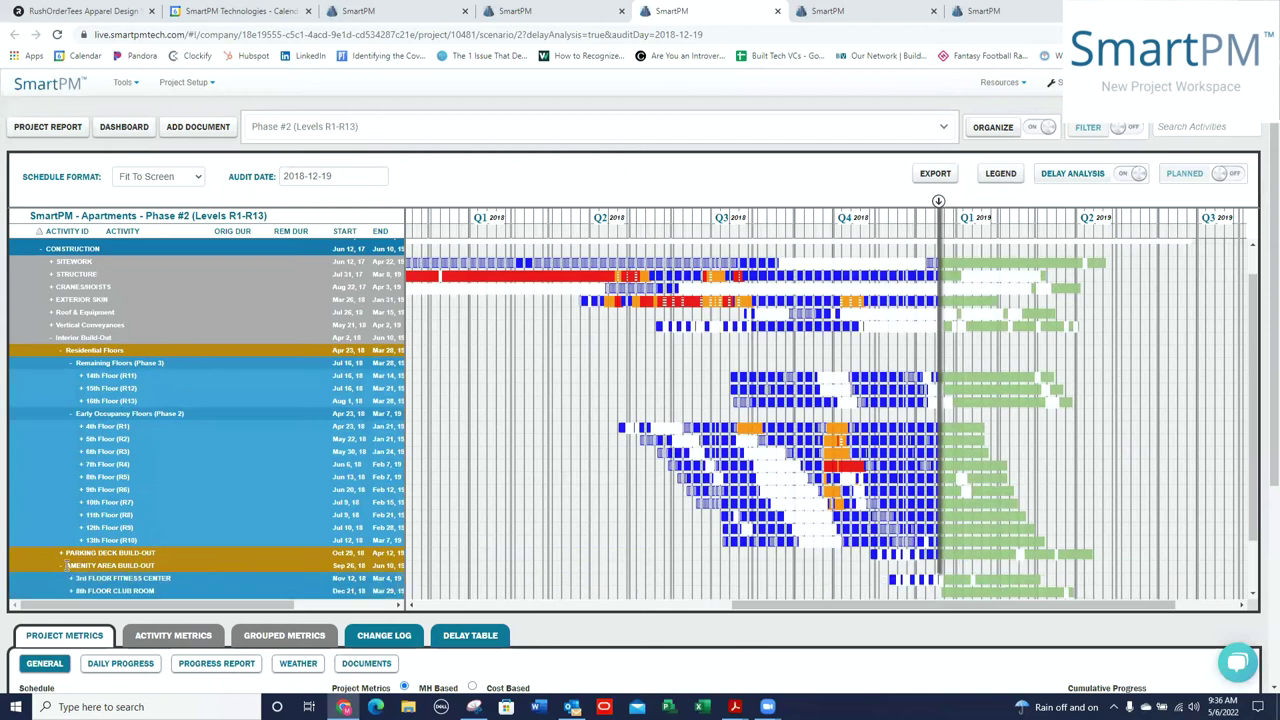
pyautogui.scroll(-2, 1258, 368)
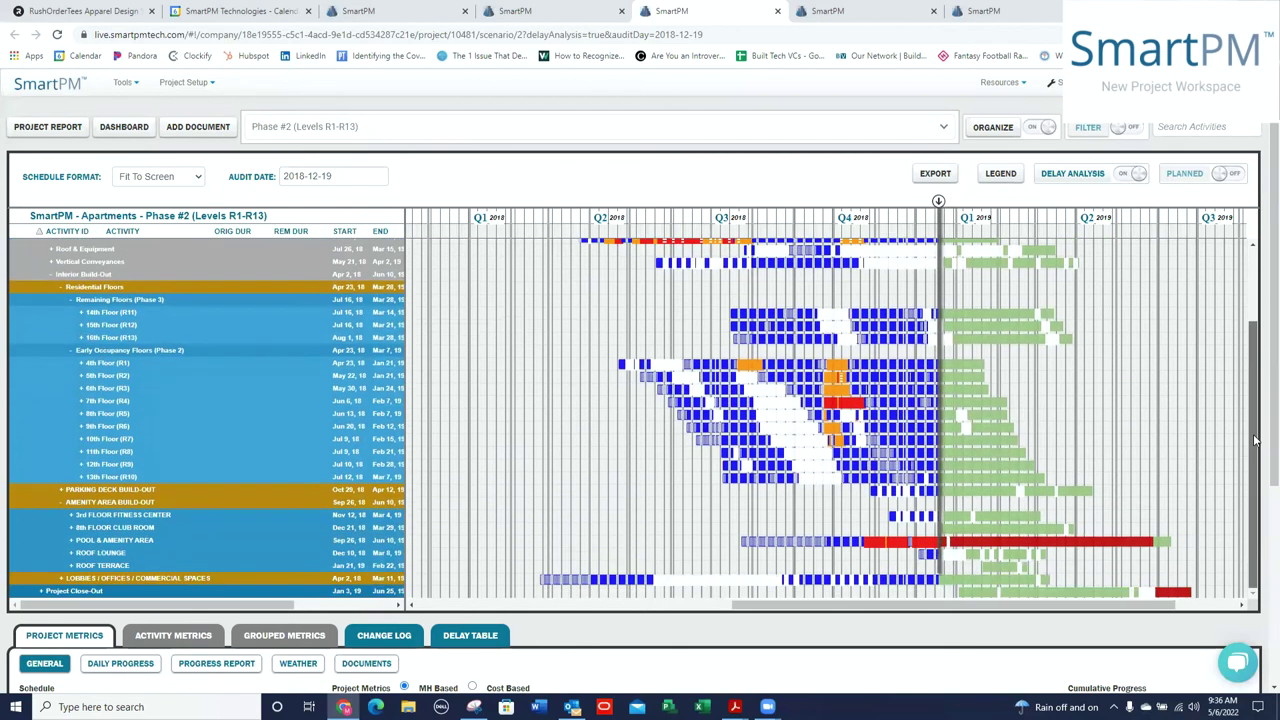
pyautogui.click(72, 541)
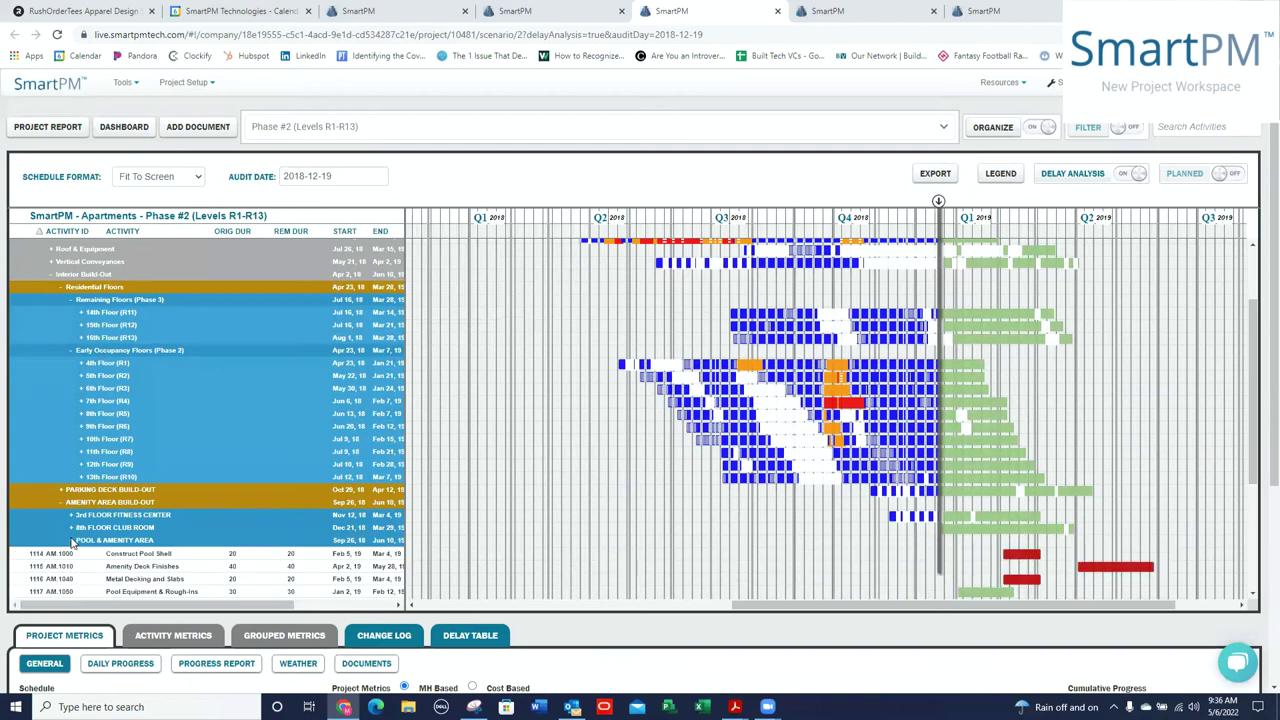
pyautogui.click(72, 541)
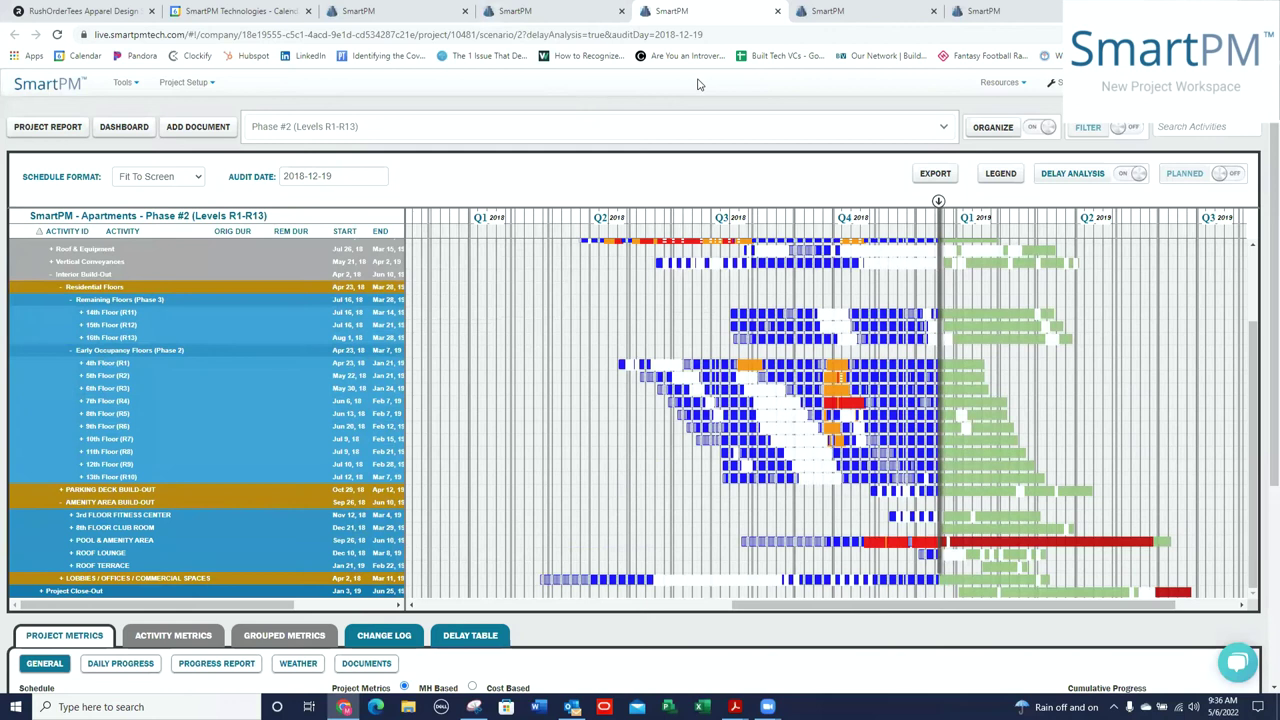
# - Return to the SmartPM - Apartments workspace and review its trend cards and Key Milestones table
pyautogui.click(580, 13)
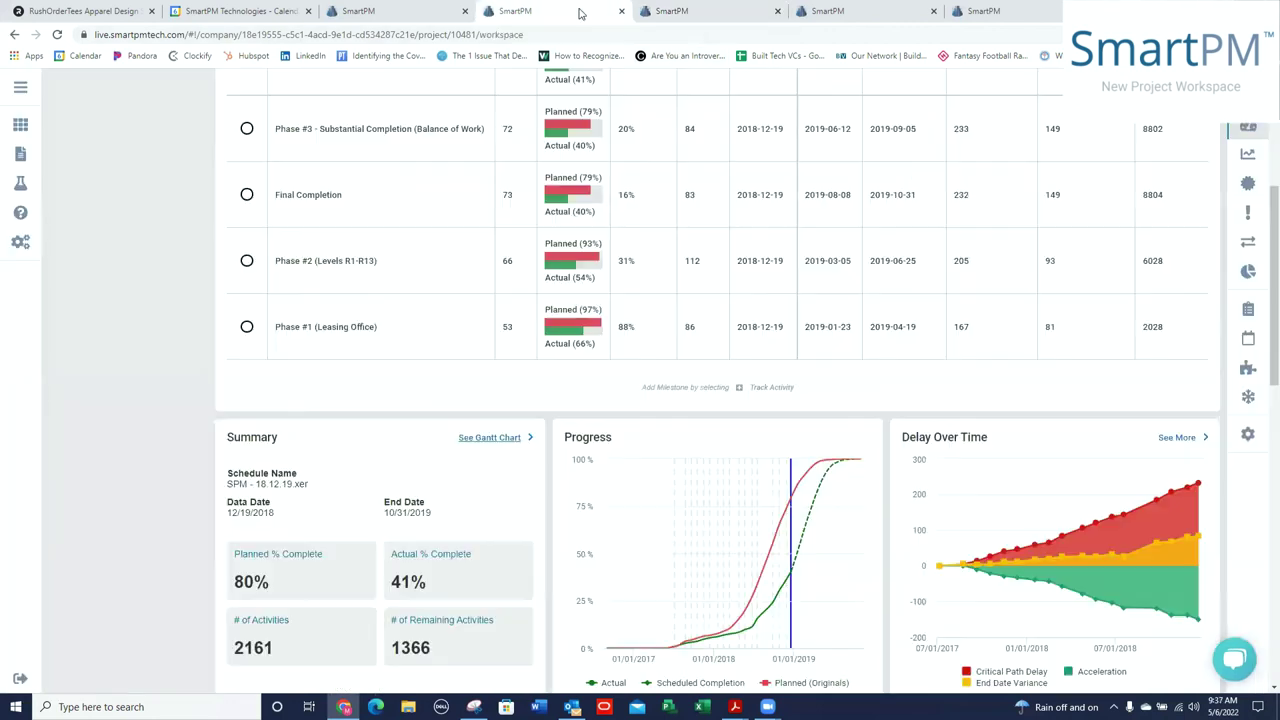
pyautogui.scroll(-6, 650, 270)
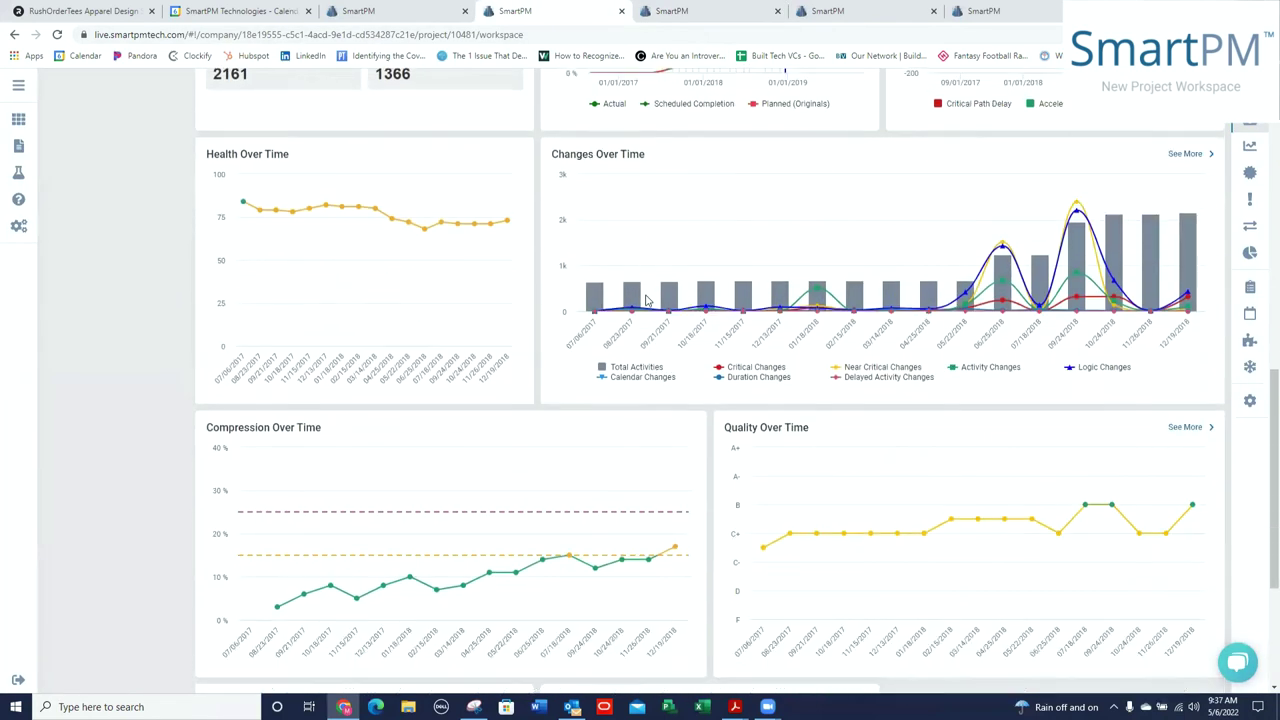
pyautogui.scroll(10, 645, 300)
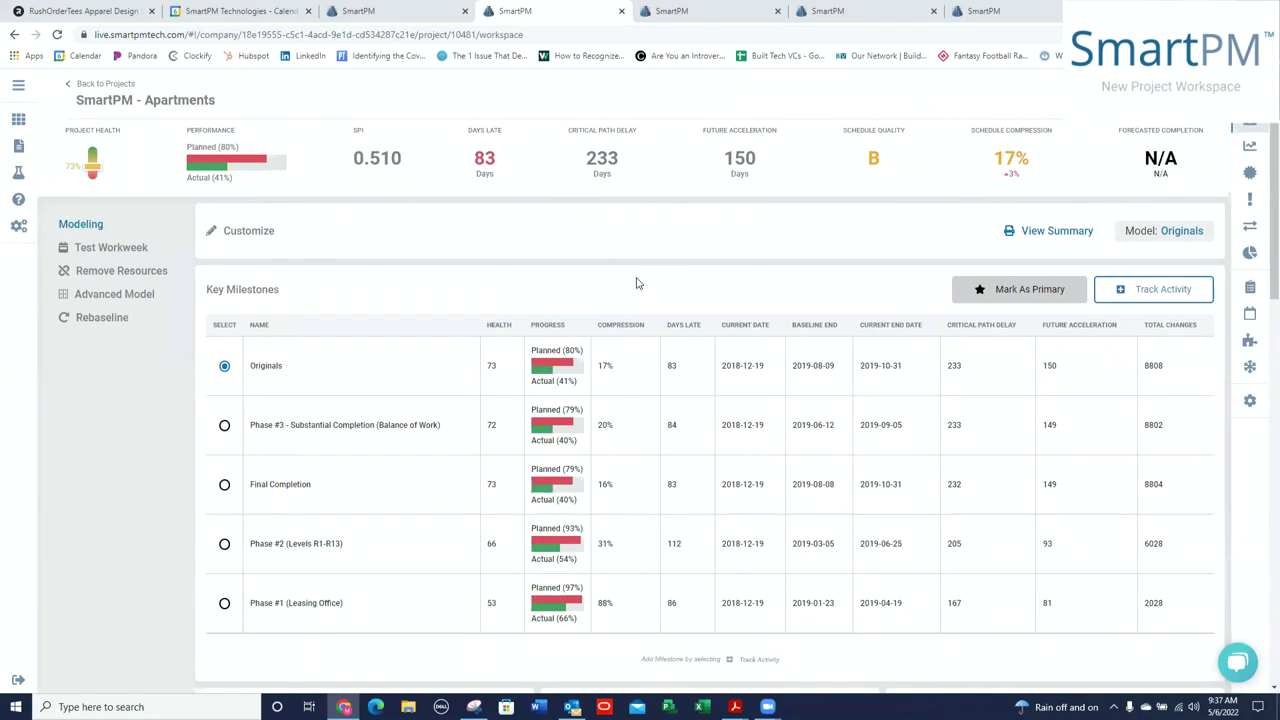
# - Open SmartPM - Industrial Project from the projects dashboard in the new workspace preview and view its key milestones
pyautogui.click(430, 12)
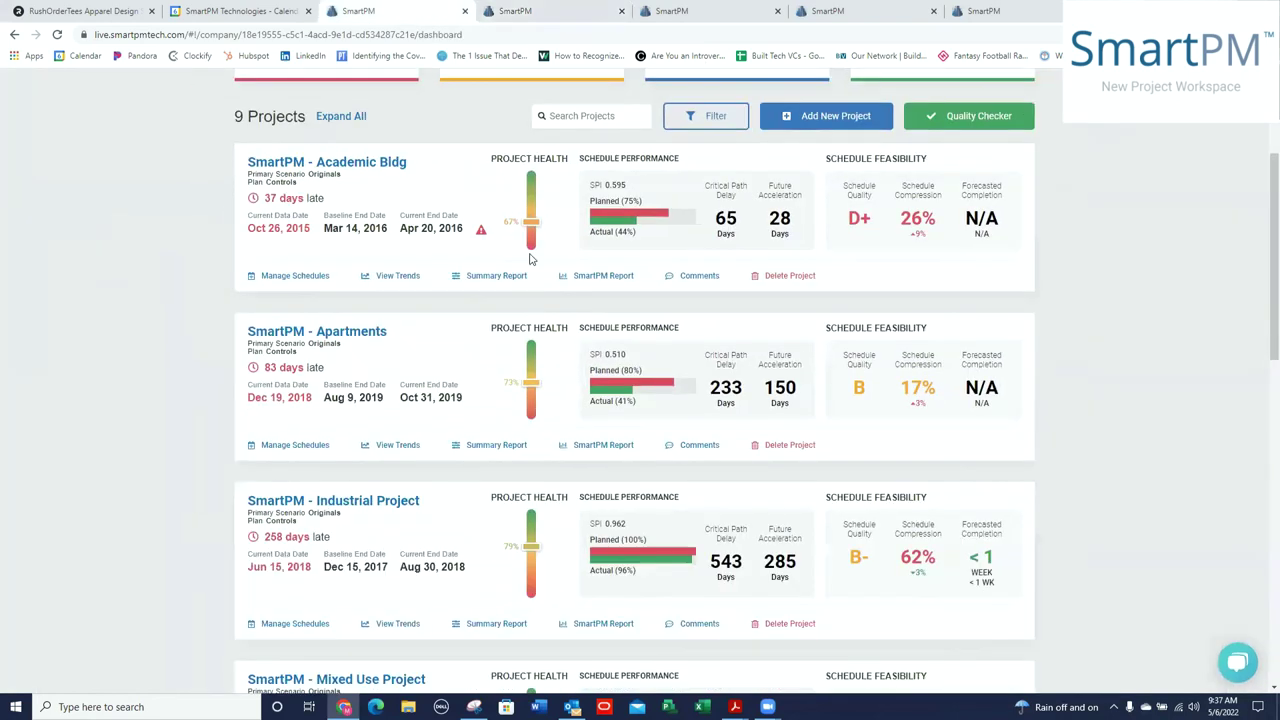
pyautogui.click(409, 505)
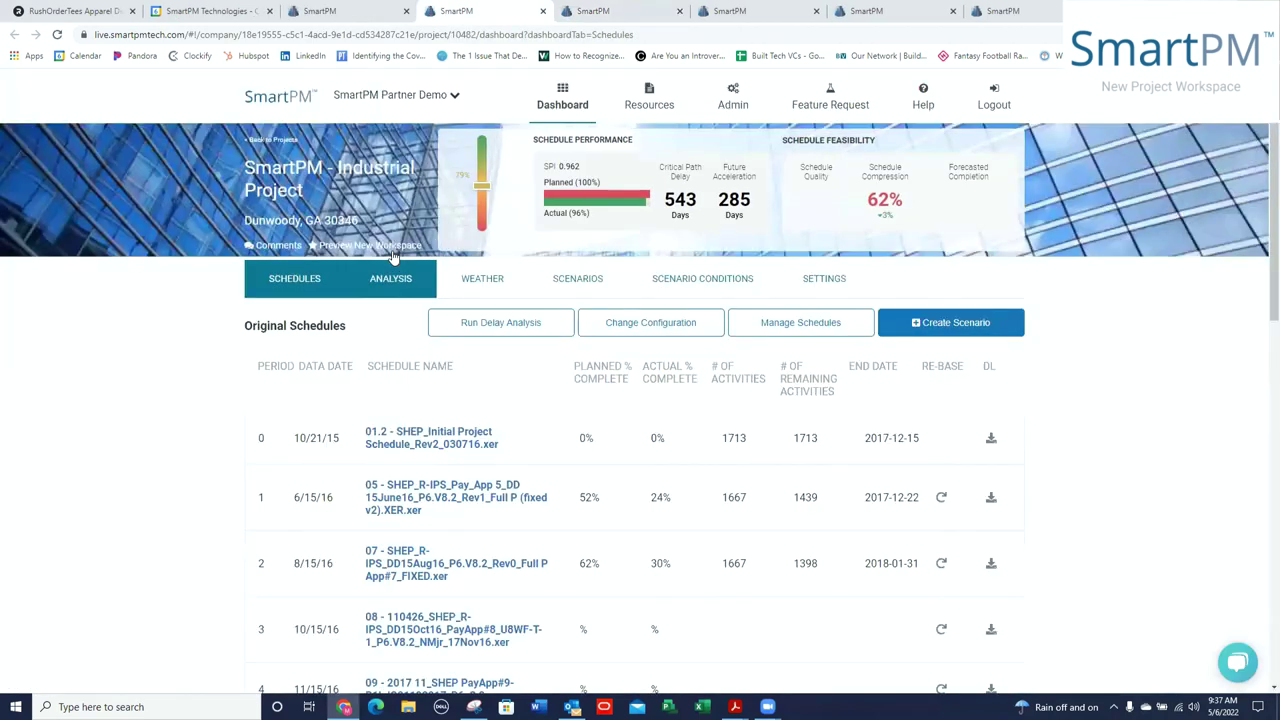
pyautogui.click(393, 246)
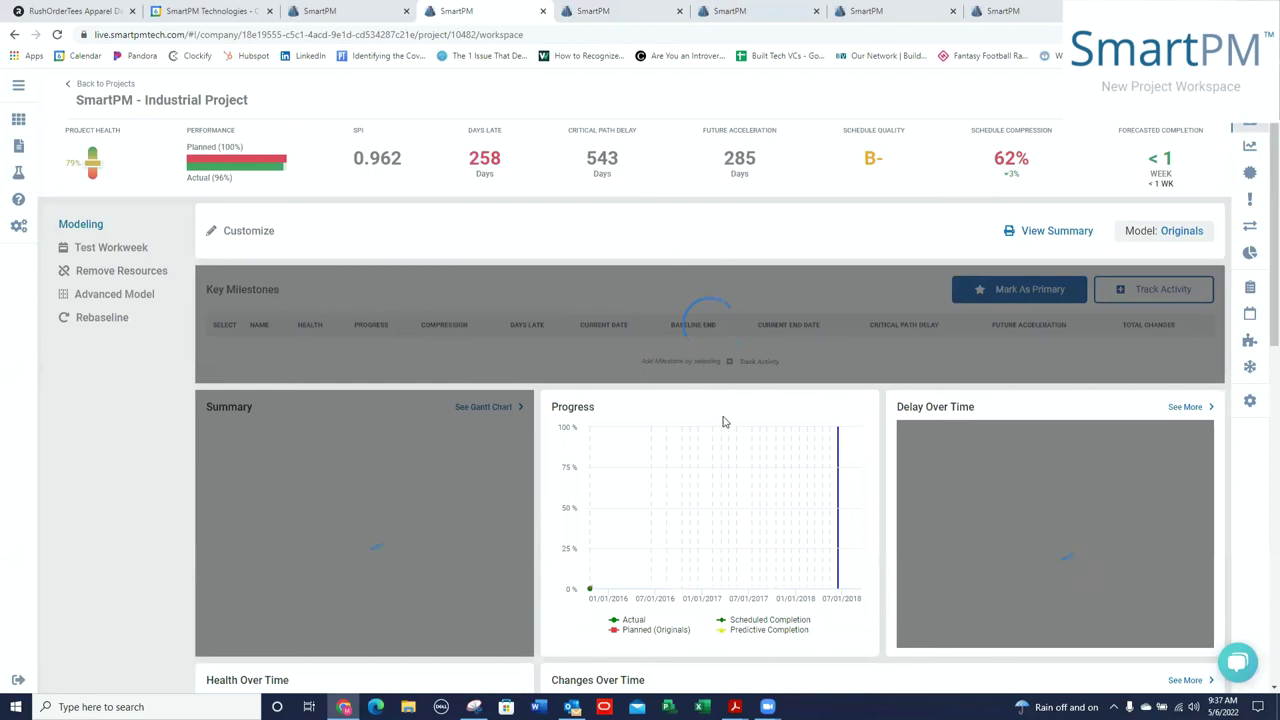
pyautogui.scroll(-2, 723, 423)
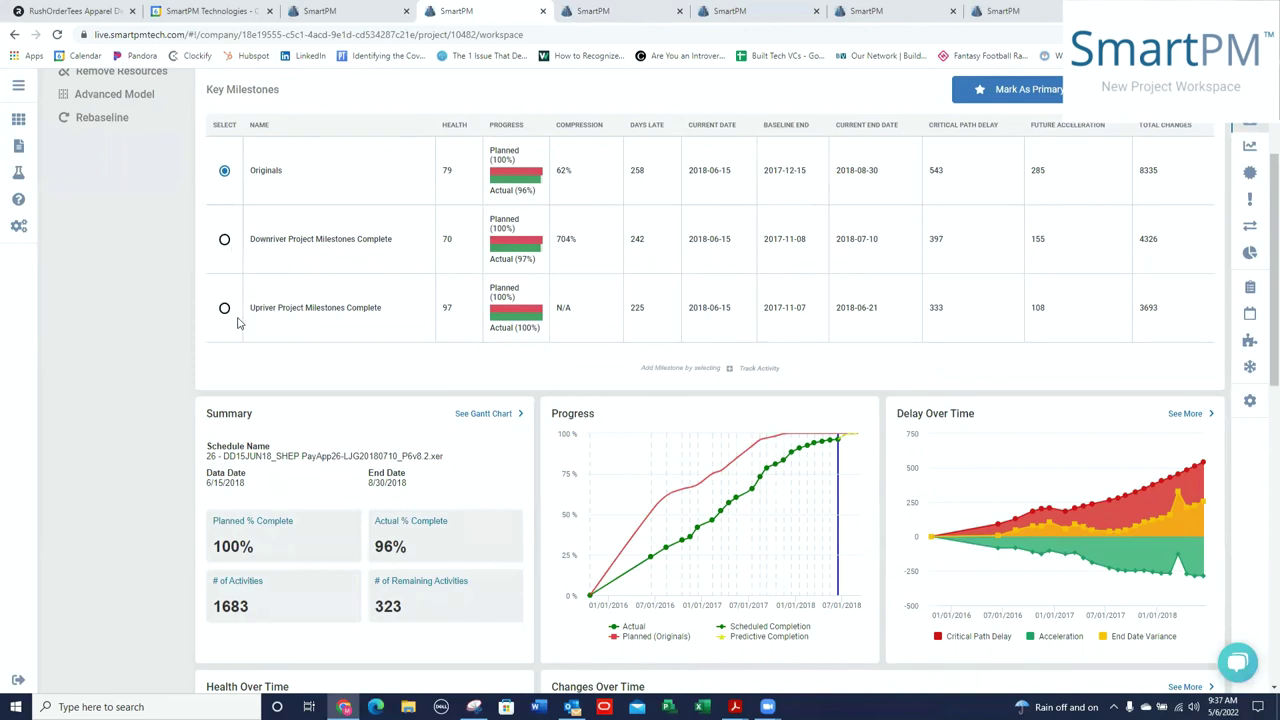
pyautogui.scroll(2, 834, 341)
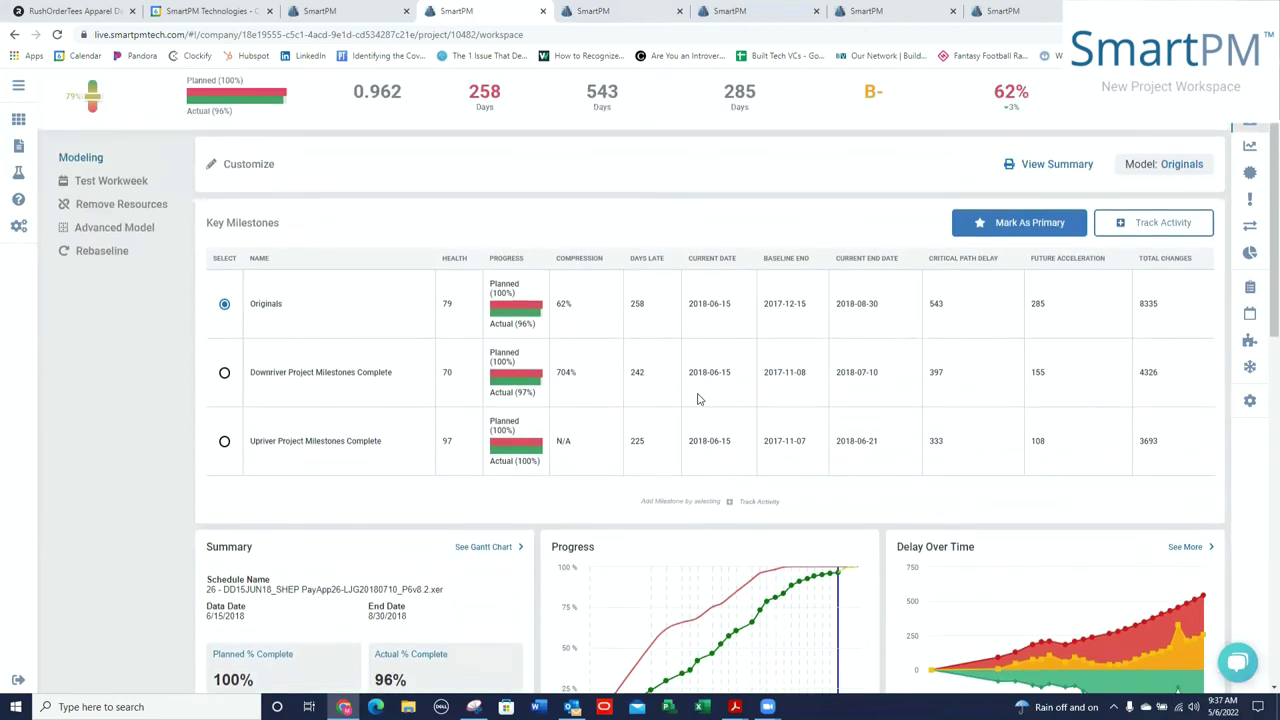
# - Select the Downriver Project Milestones Complete milestone and review its progress, delay, changes, compression, quality, critical index and report cards
pyautogui.click(225, 374)
pyautogui.scroll(-3, 780, 457)
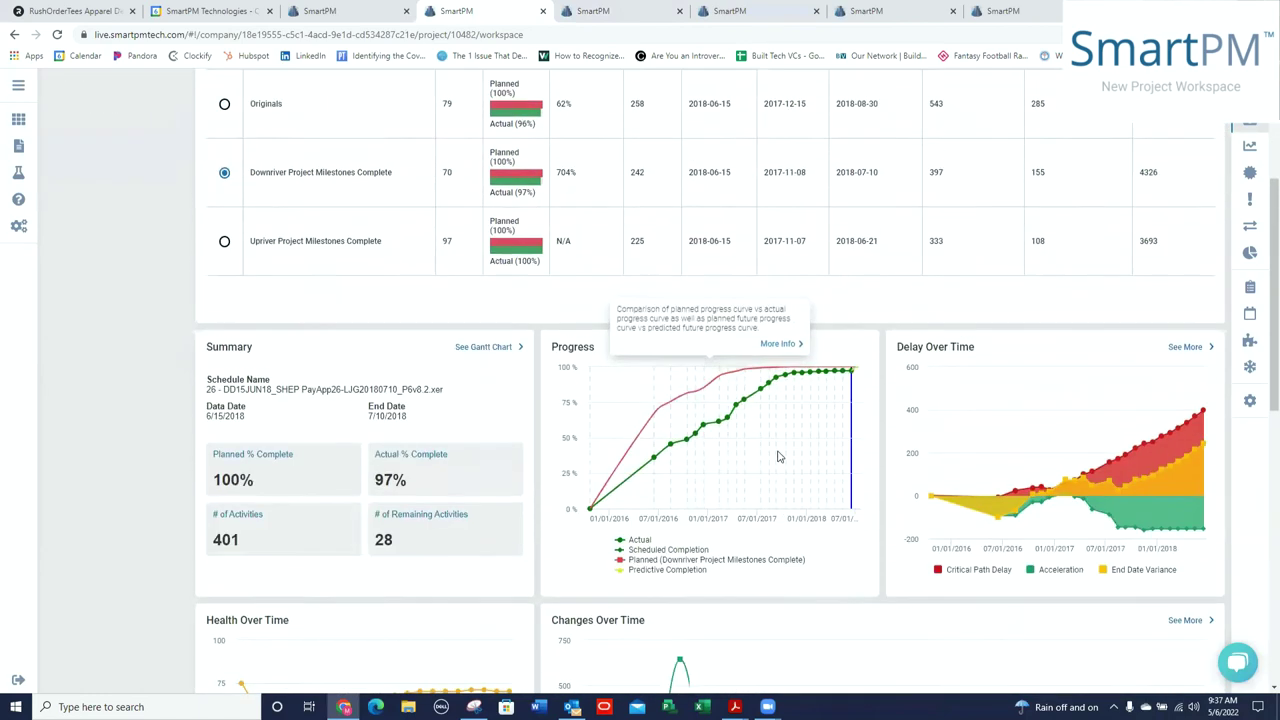
pyautogui.scroll(1, 780, 457)
pyautogui.scroll(-5, 654, 451)
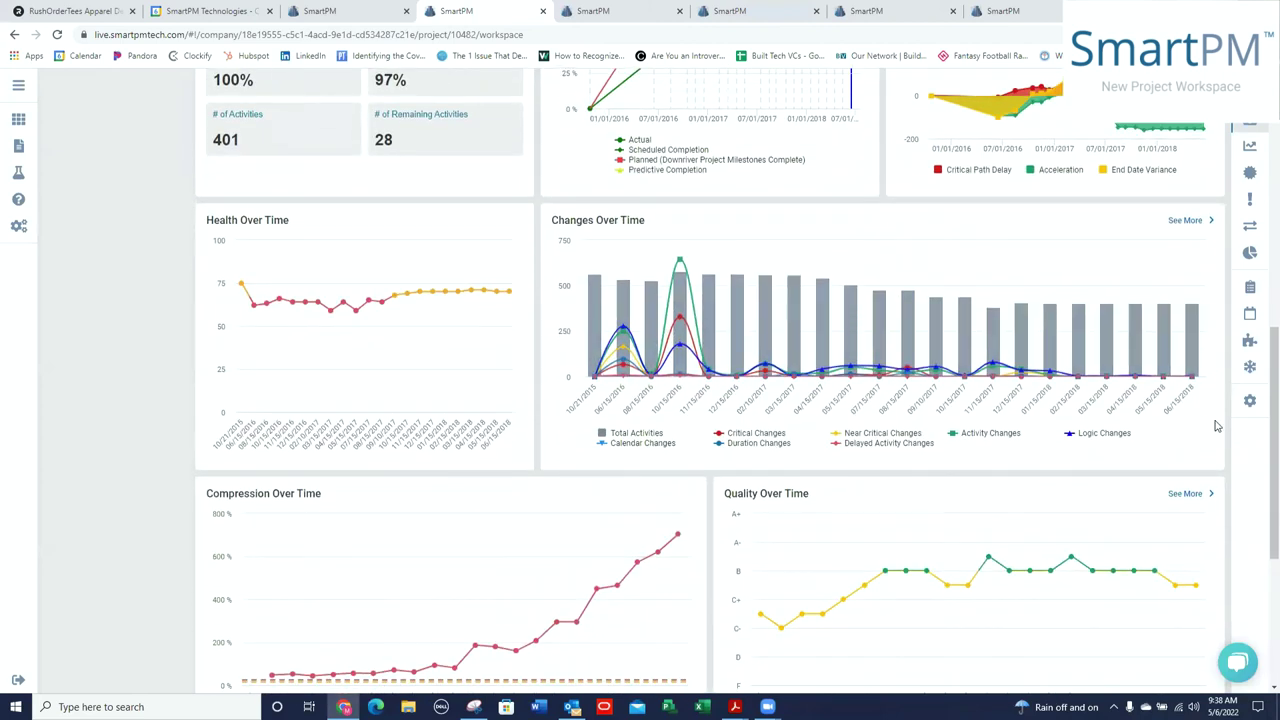
pyautogui.scroll(-4, 751, 574)
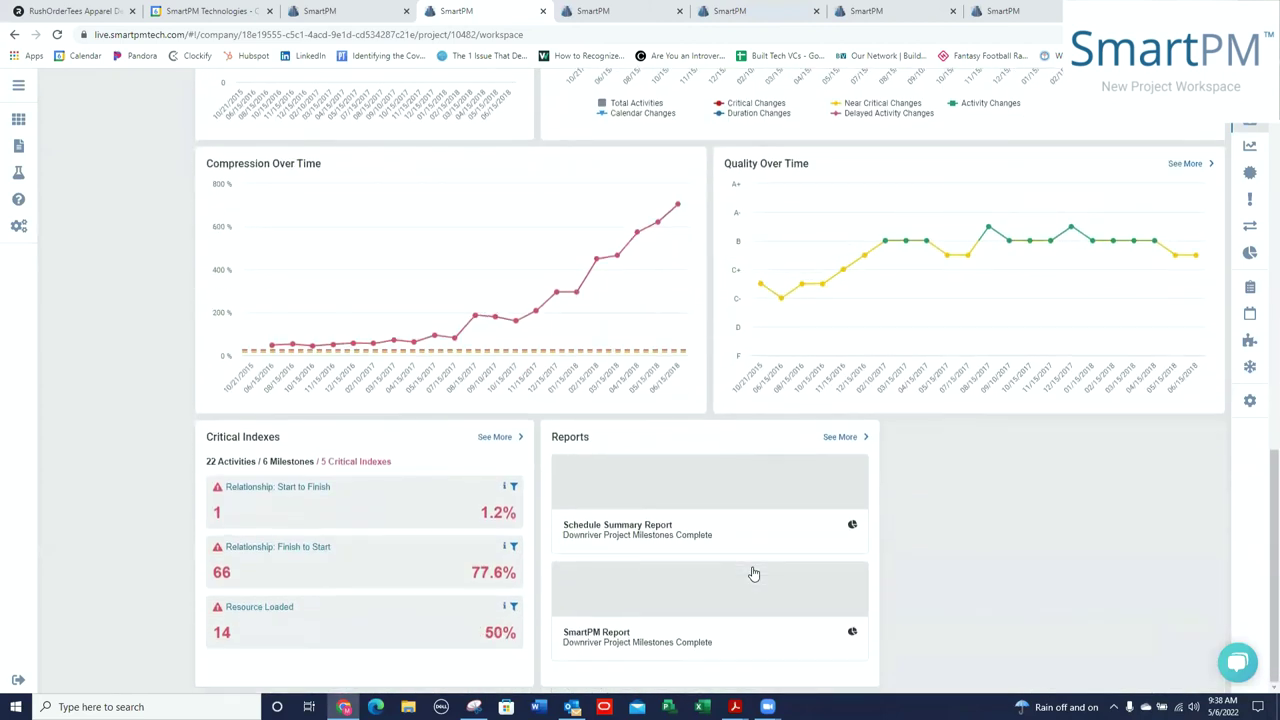
pyautogui.scroll(10, 754, 574)
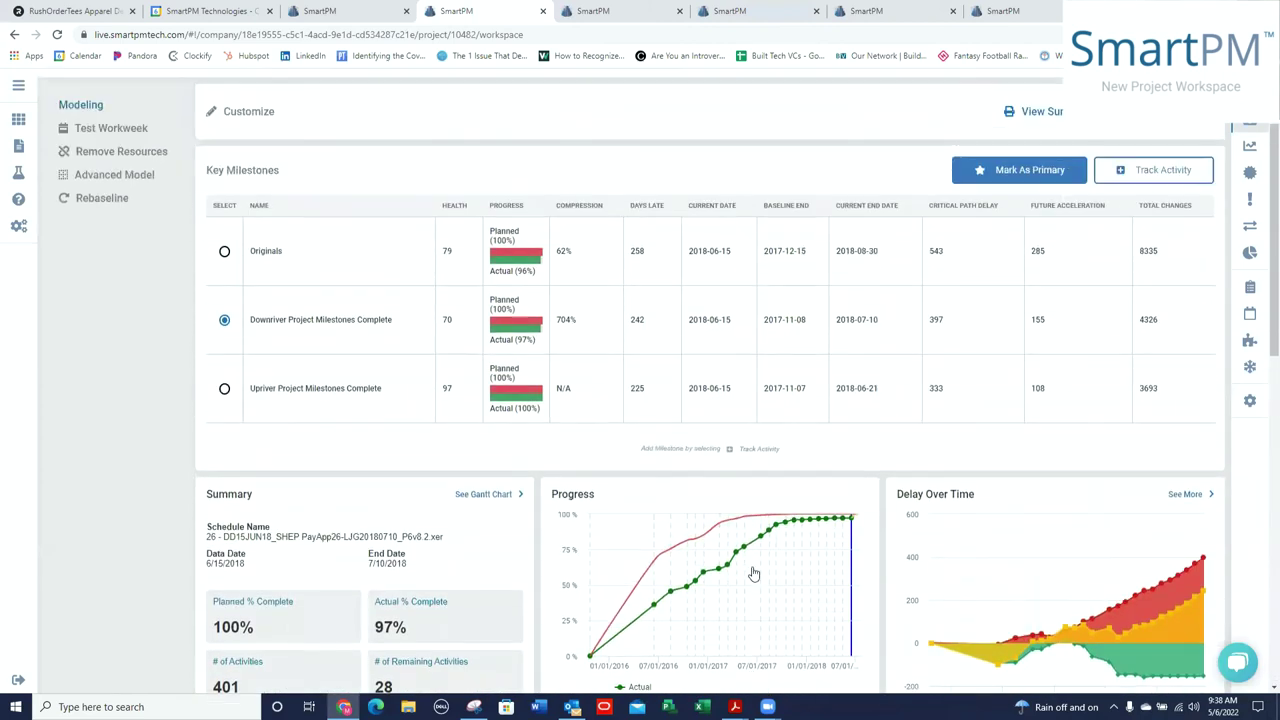
pyautogui.scroll(2, 754, 574)
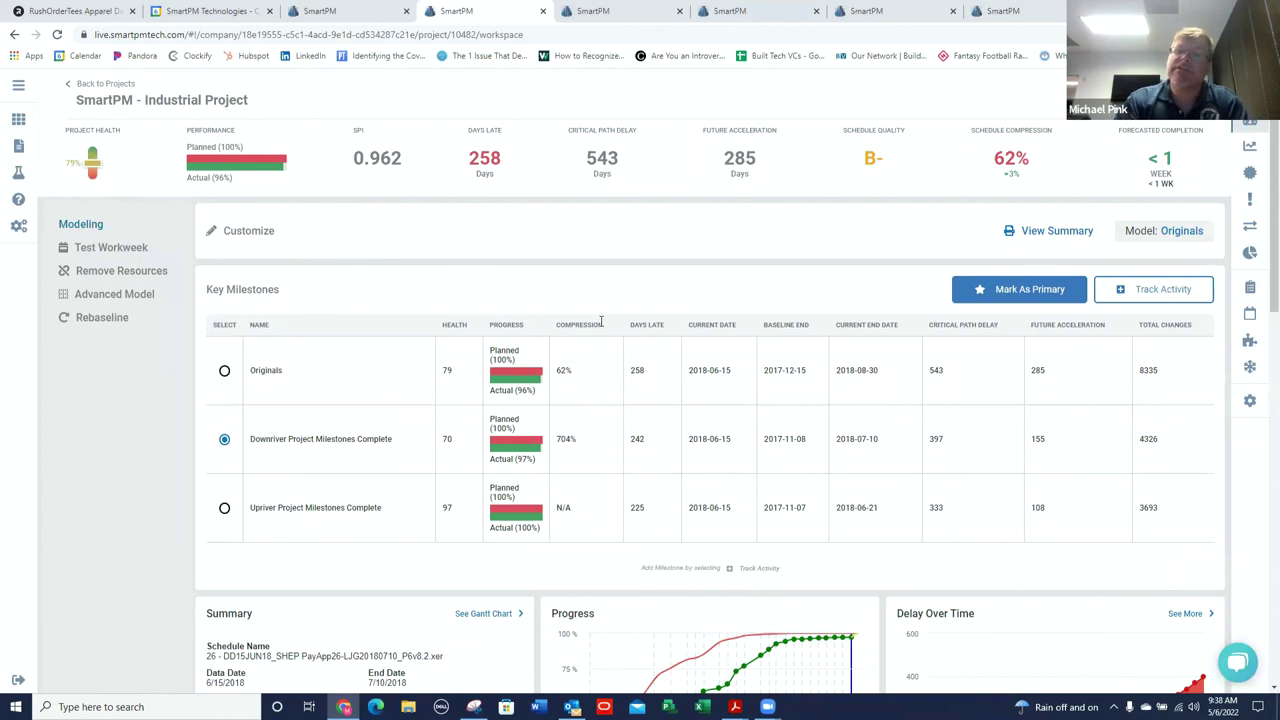
pyautogui.scroll(-1, 601, 321)
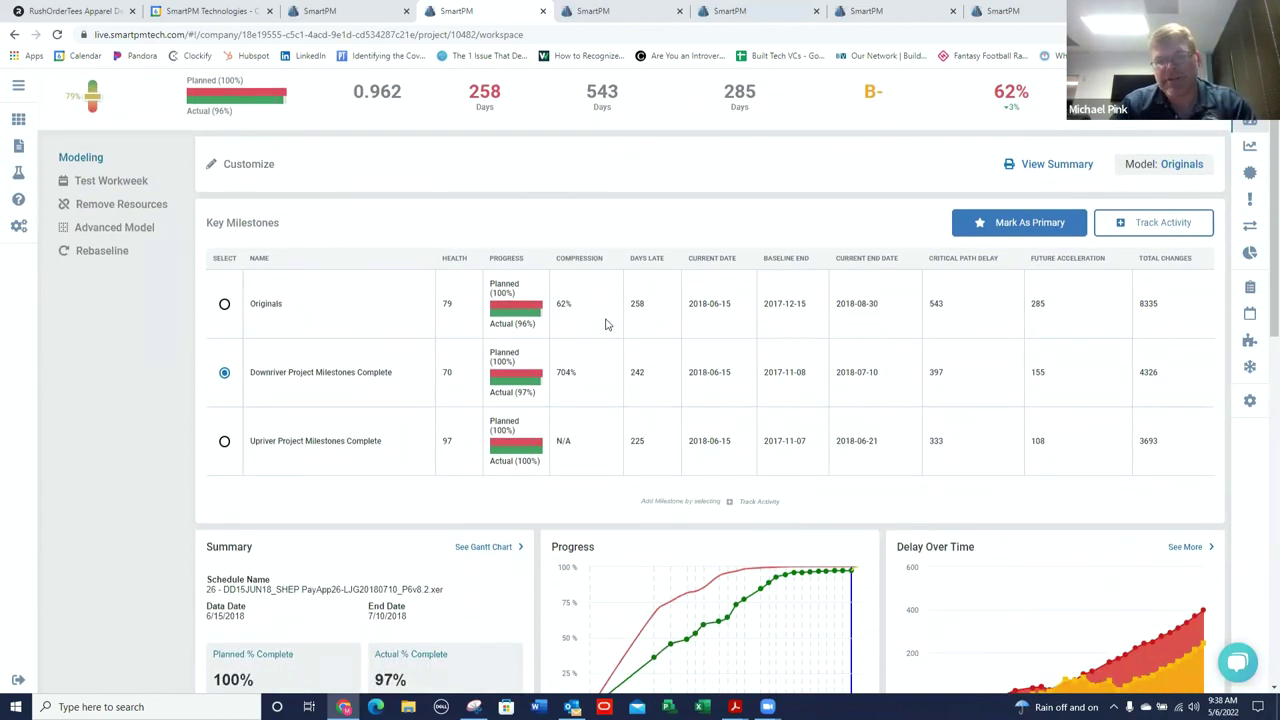
pyautogui.scroll(-6, 605, 324)
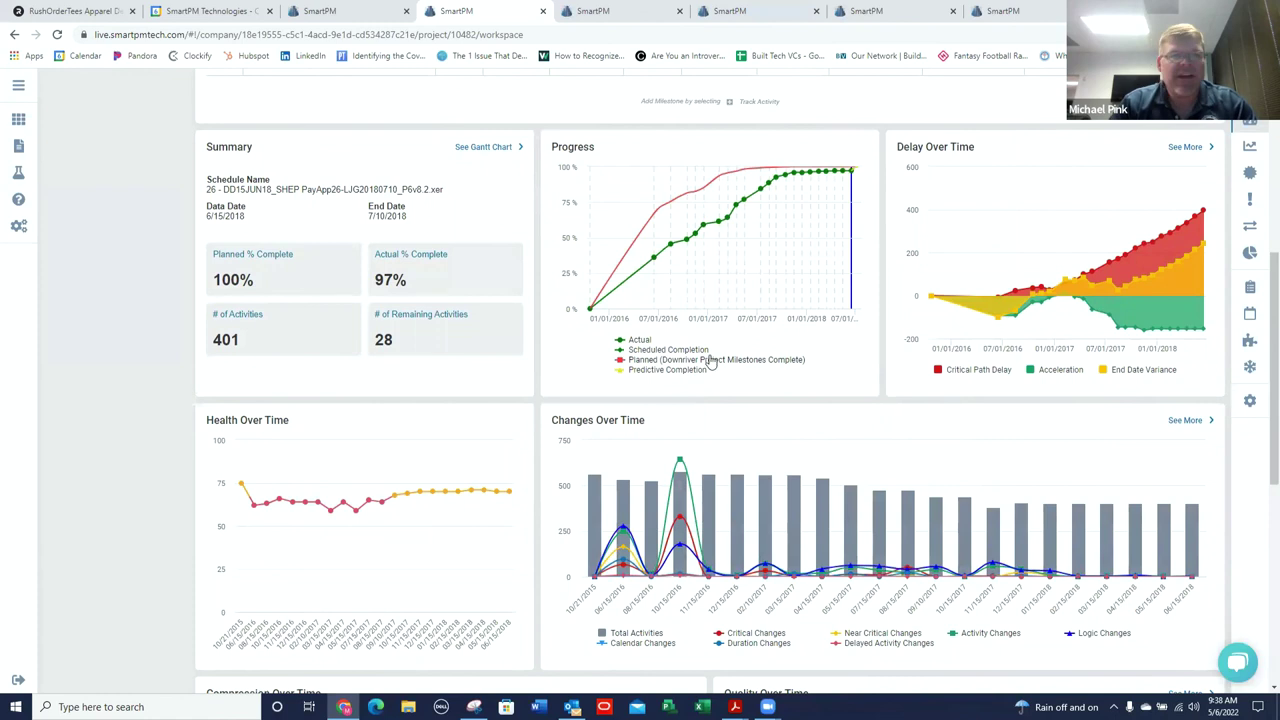
pyautogui.scroll(4, 711, 362)
pyautogui.scroll(3, 700, 385)
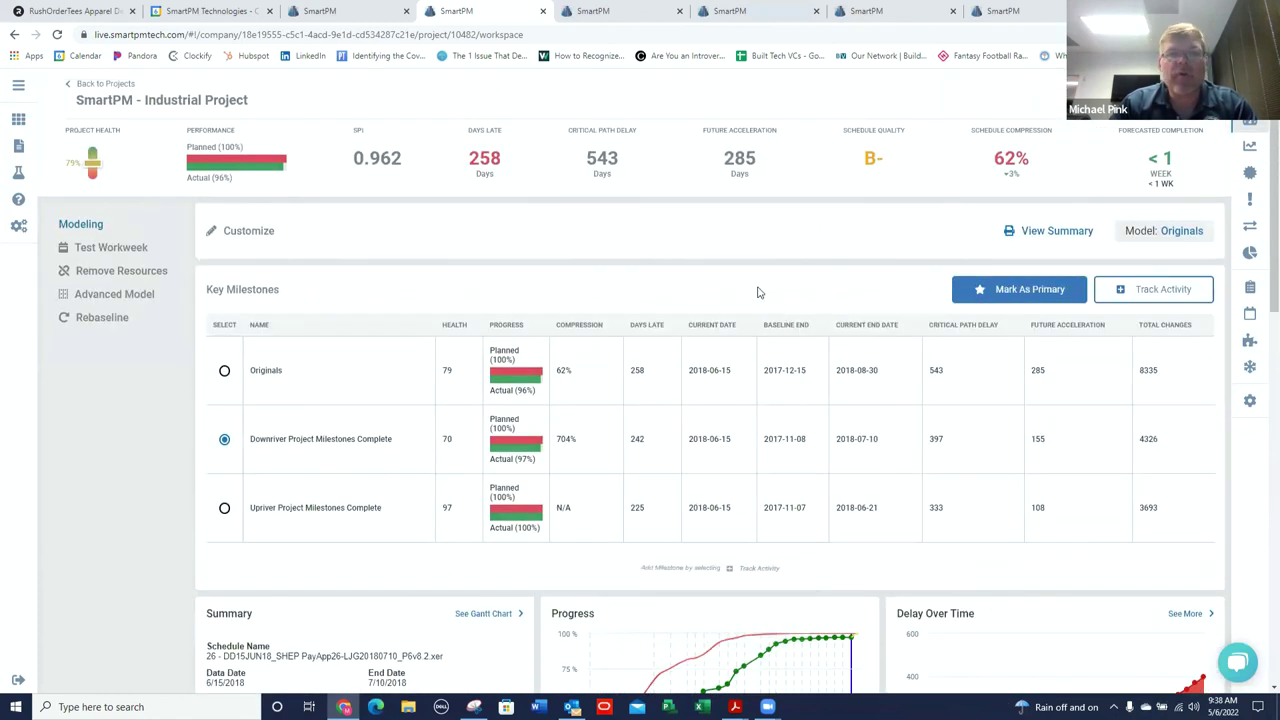